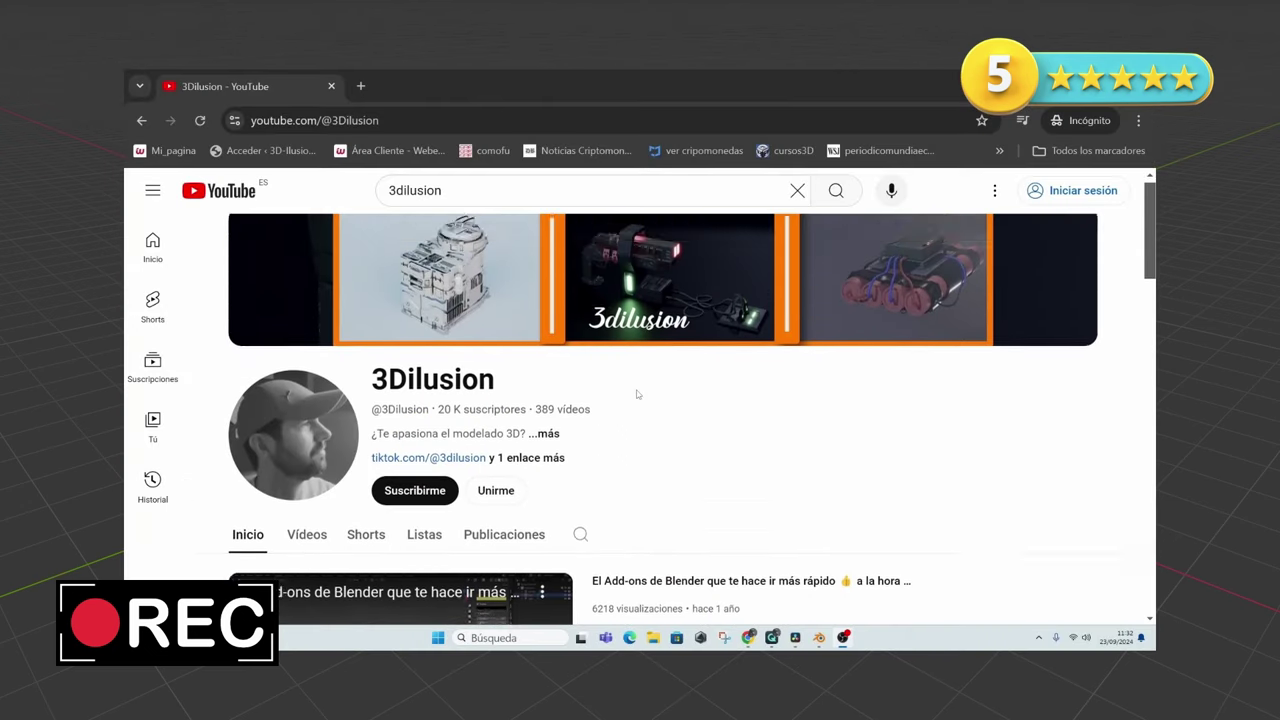
Give the frame piece Circle.004 a new white Material.001 (Principled BSDF) and view it in the Shading workspace
scroll(634, 394, down, 1)
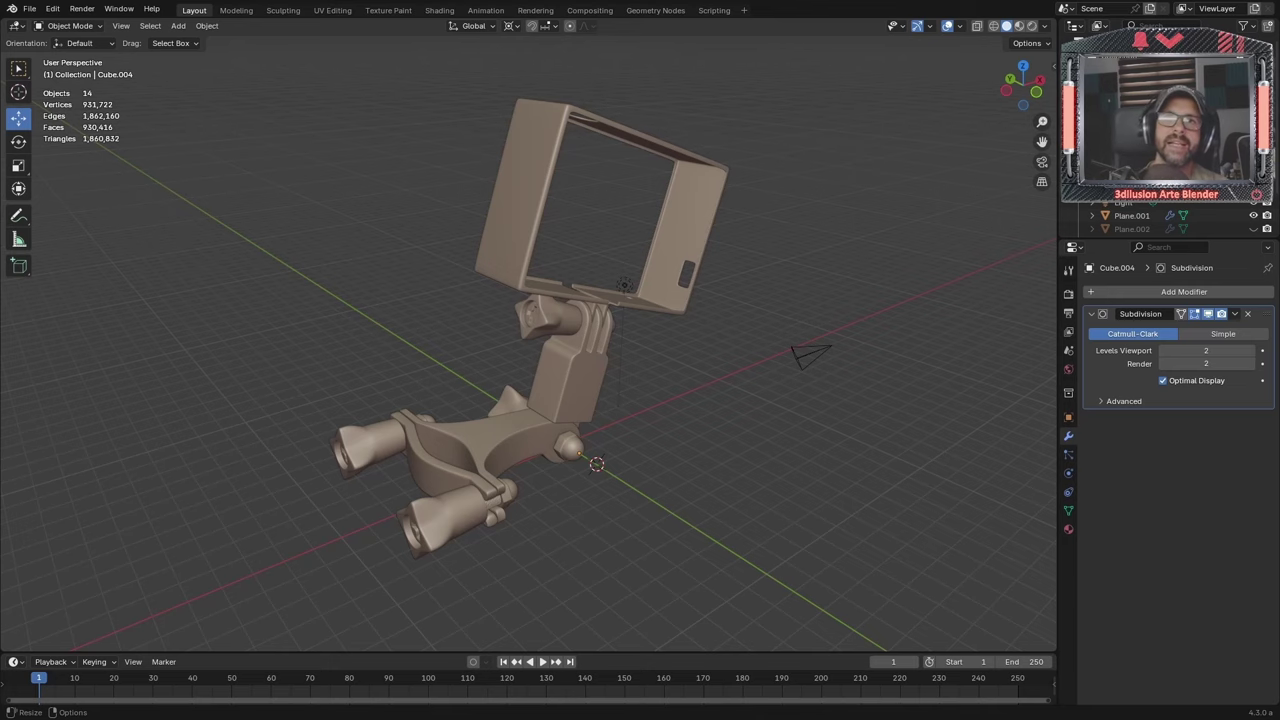
middle_drag(450, 478, 598, 478)
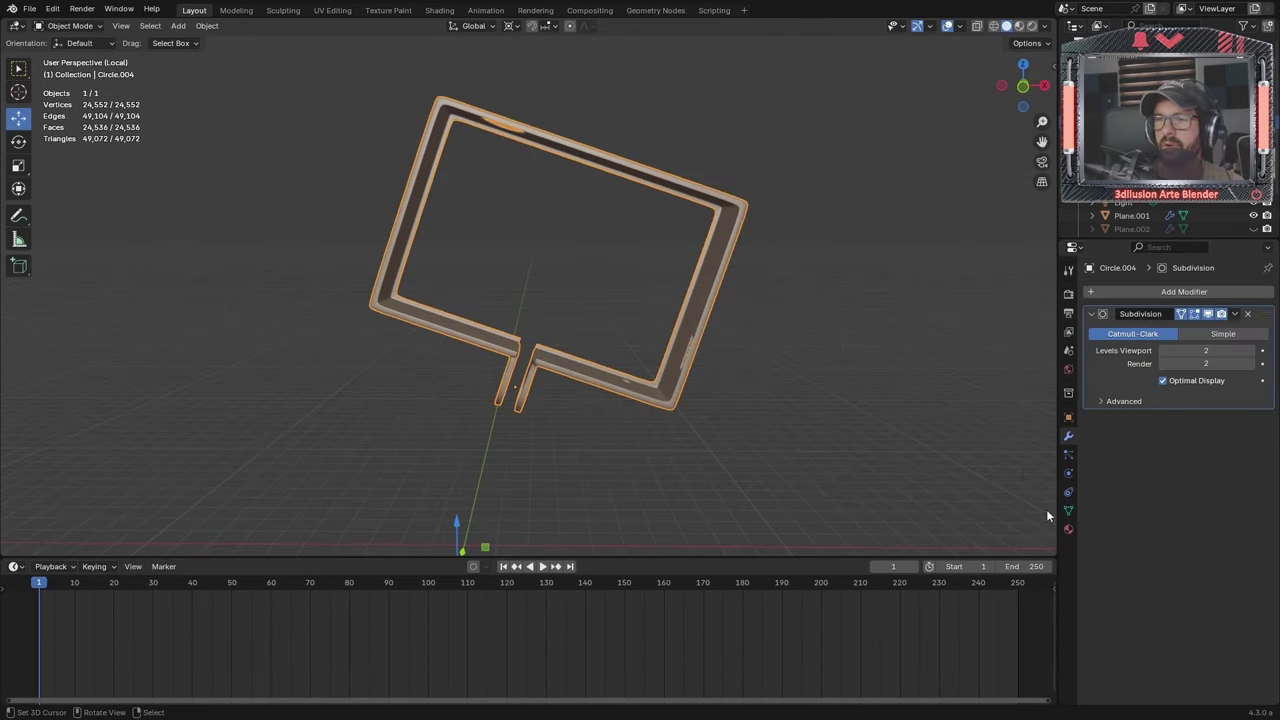
click(1068, 529)
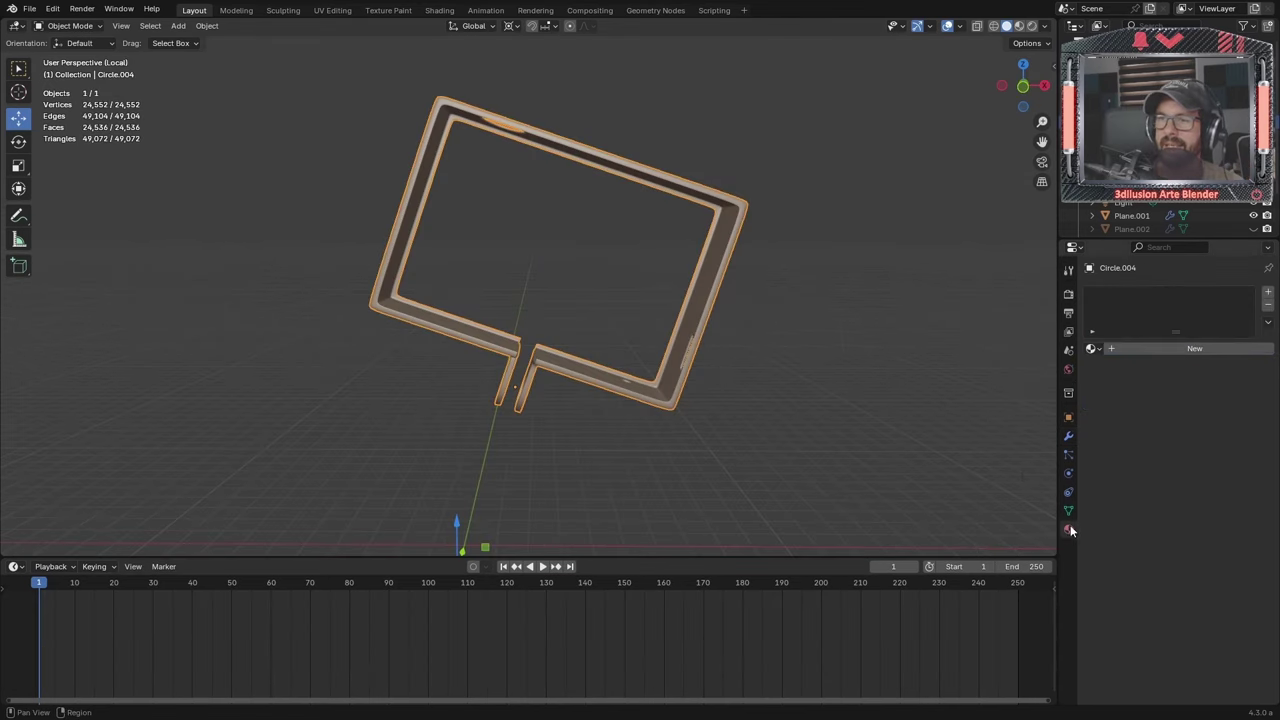
click(1180, 350)
click(1019, 26)
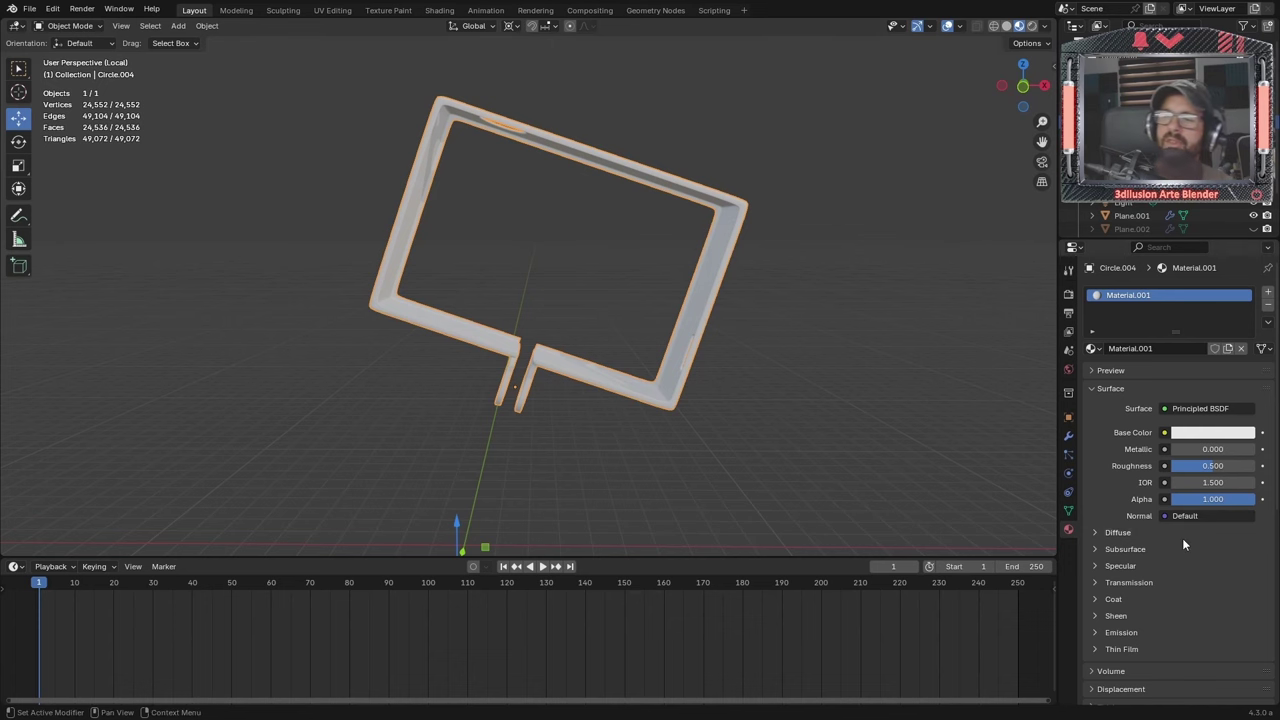
click(439, 10)
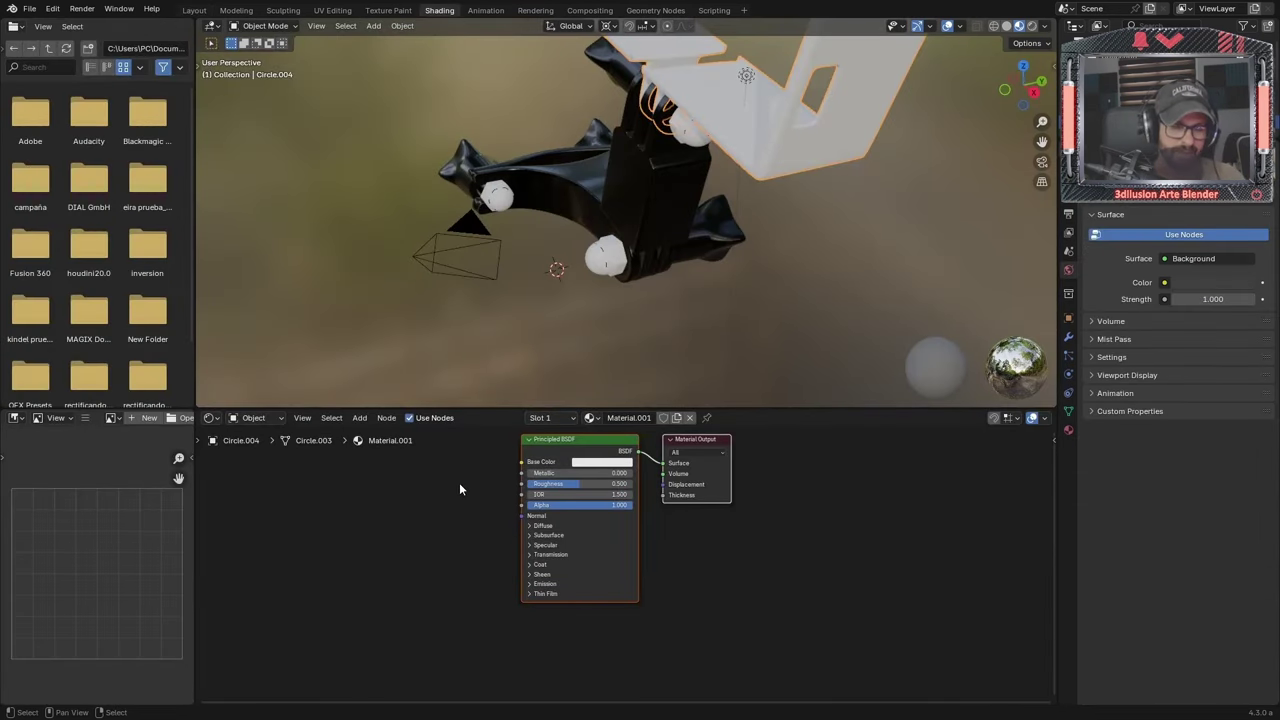
Bring up the Add node menu in the node editor and dismiss it without adding a node
key(shift+a)
mouse_move(420, 559)
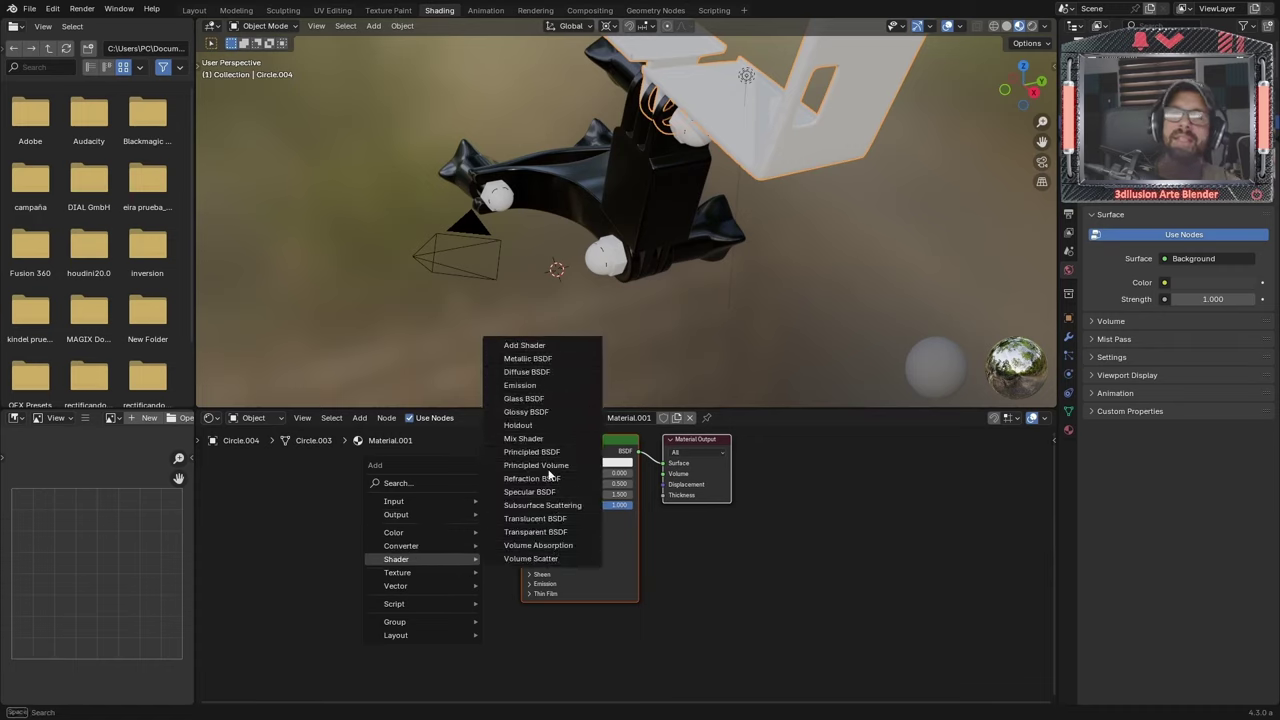
key(Escape)
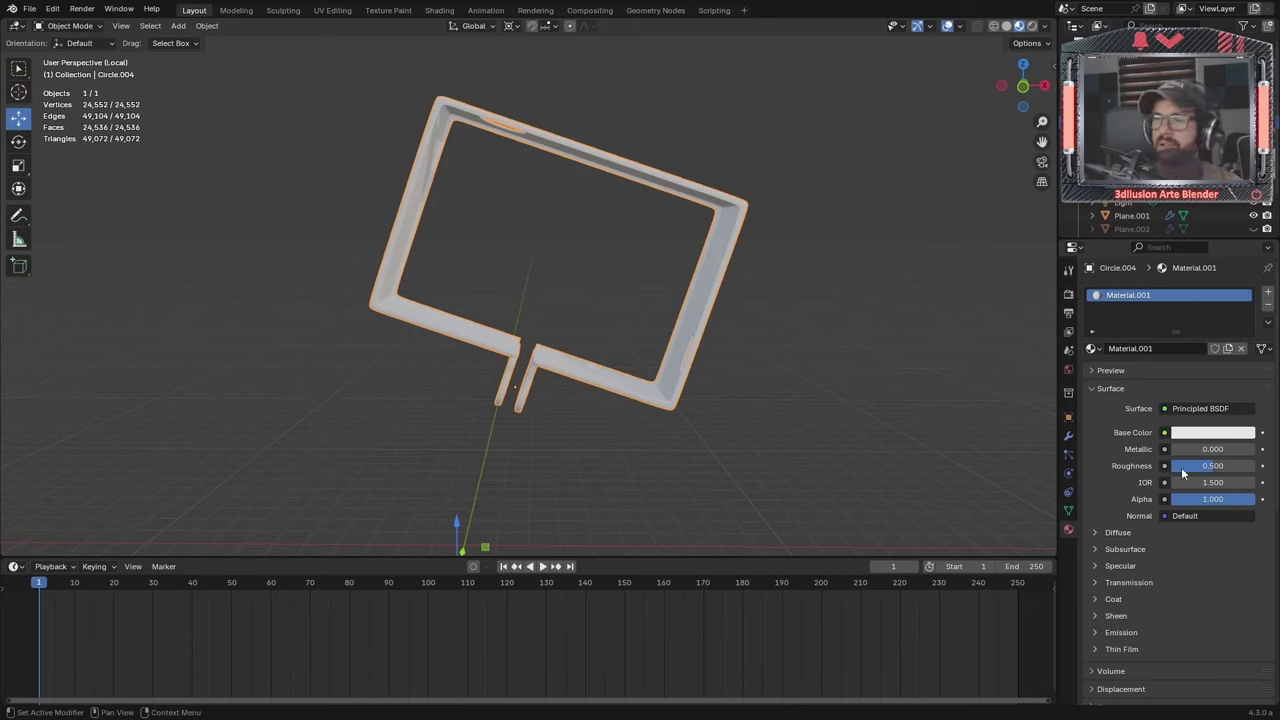
Keyframe the frame's Base Color as white at frame 1 and red at frame 40
scroll(1138, 421, down, 3)
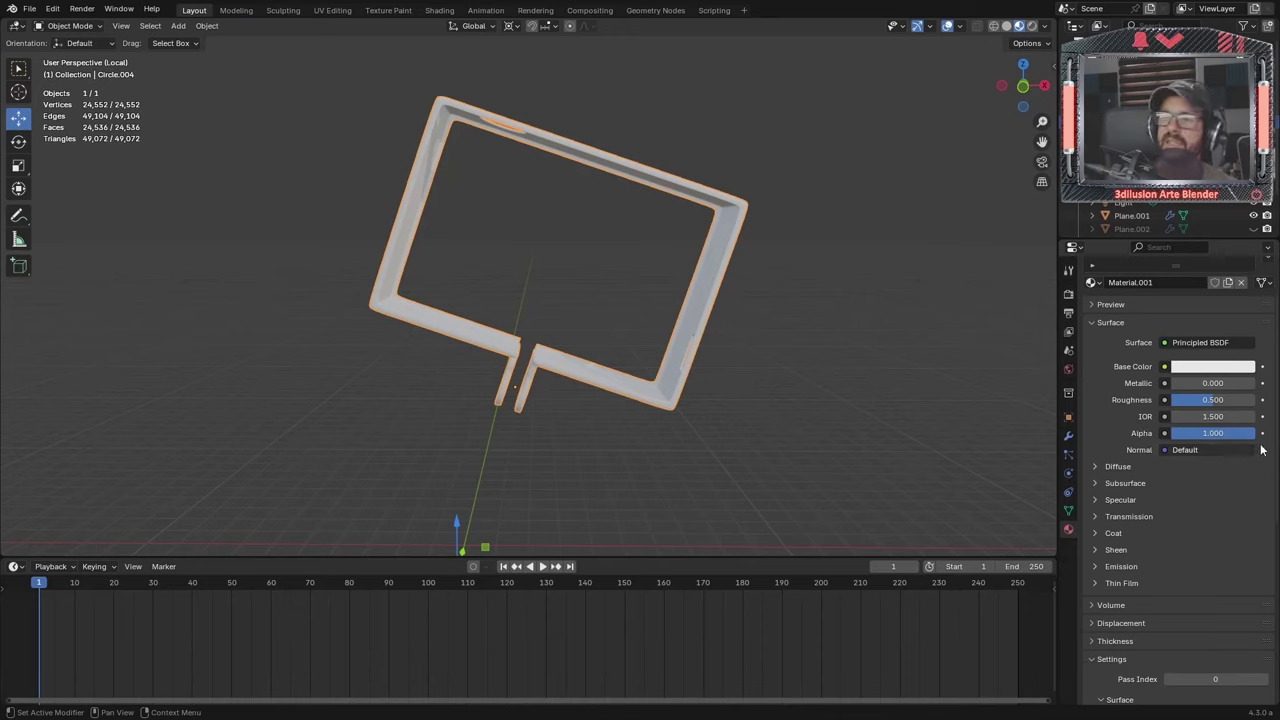
click(1262, 367)
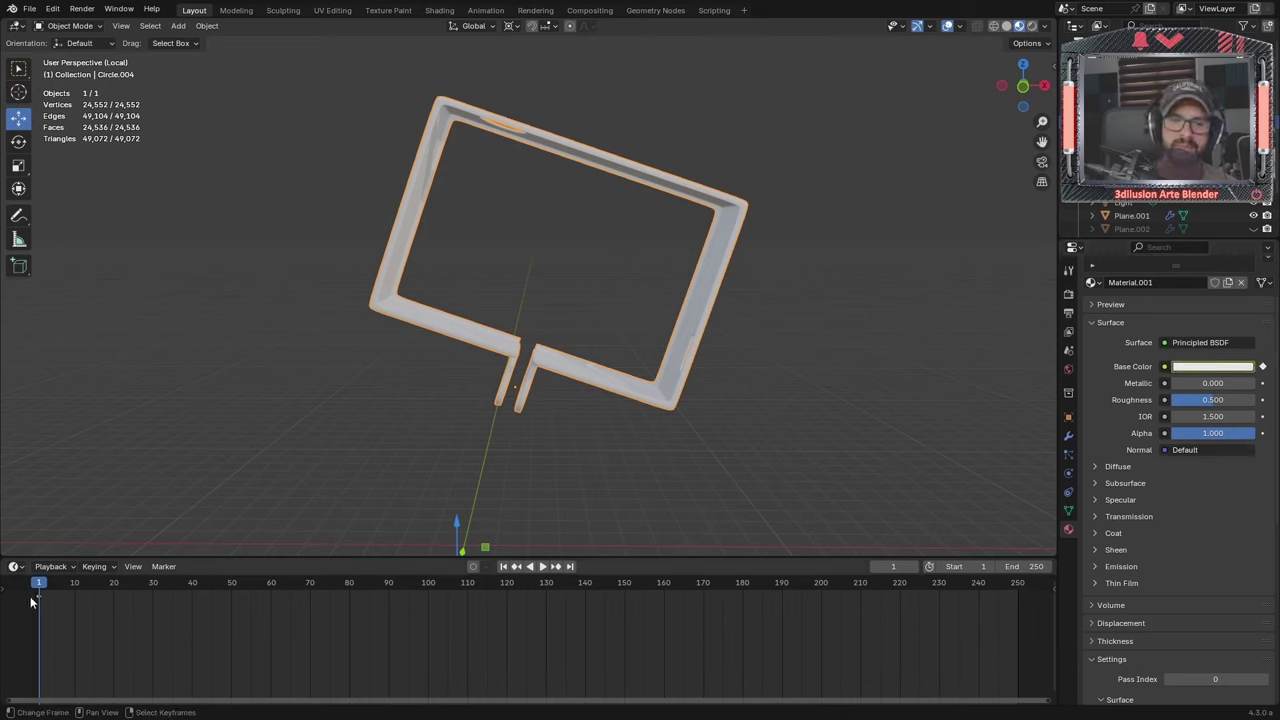
key(space)
click(191, 587)
key(space)
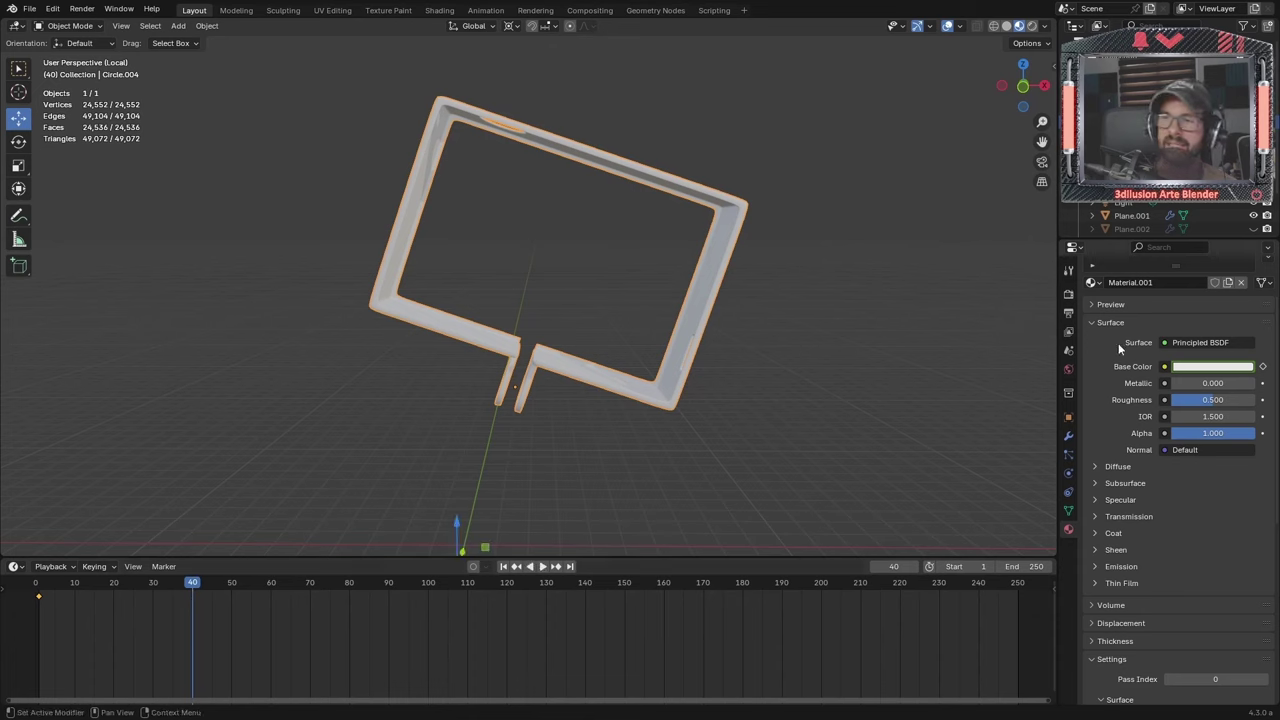
click(1212, 366)
click(1181, 238)
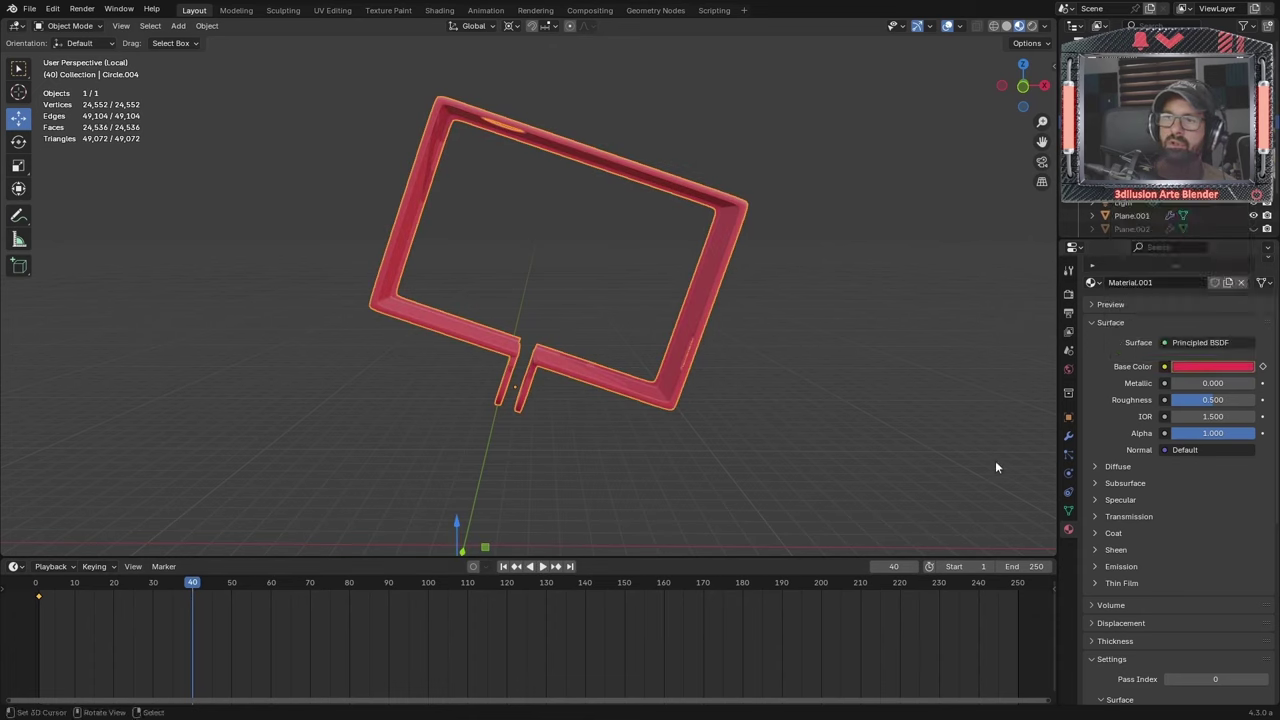
click(1262, 367)
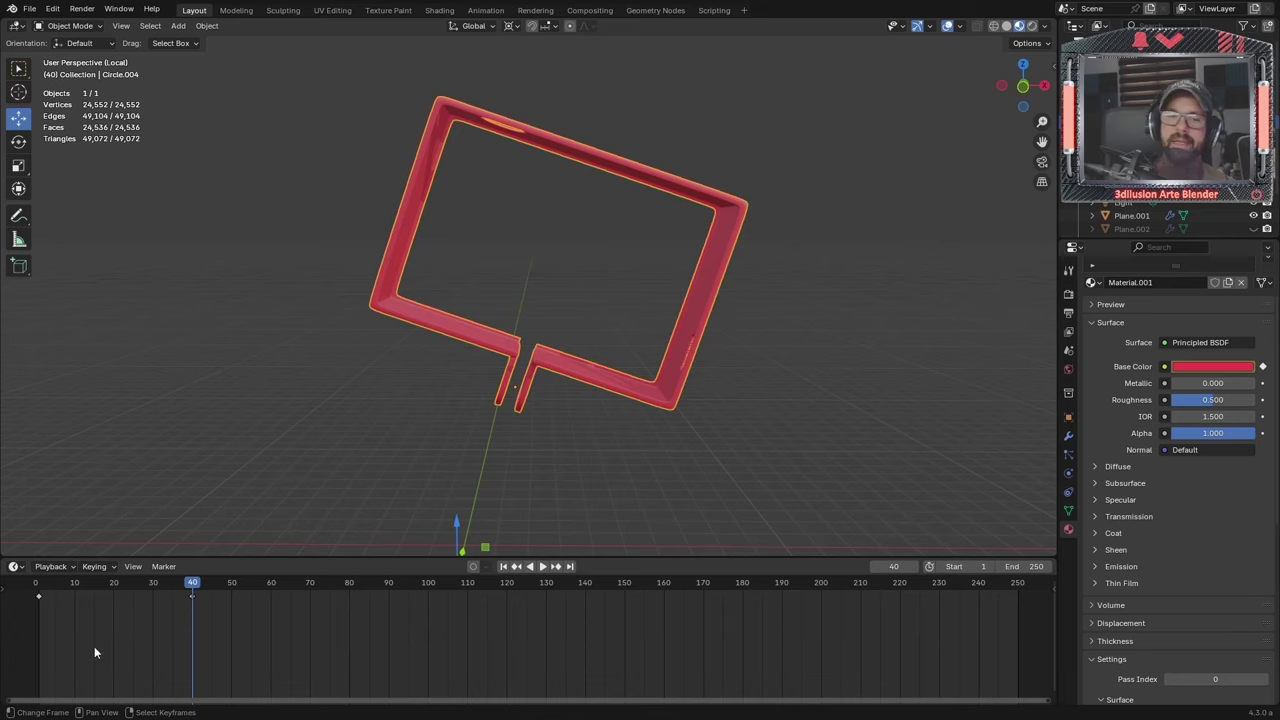
Play from the start and scrub frames 0–40 to preview the white-to-red change
click(37, 630)
key(space)
mouse_move(36, 628)
mouse_down()
mouse_move(188, 638)
mouse_move(78, 644)
mouse_up()
scroll(1108, 690, down, 8)
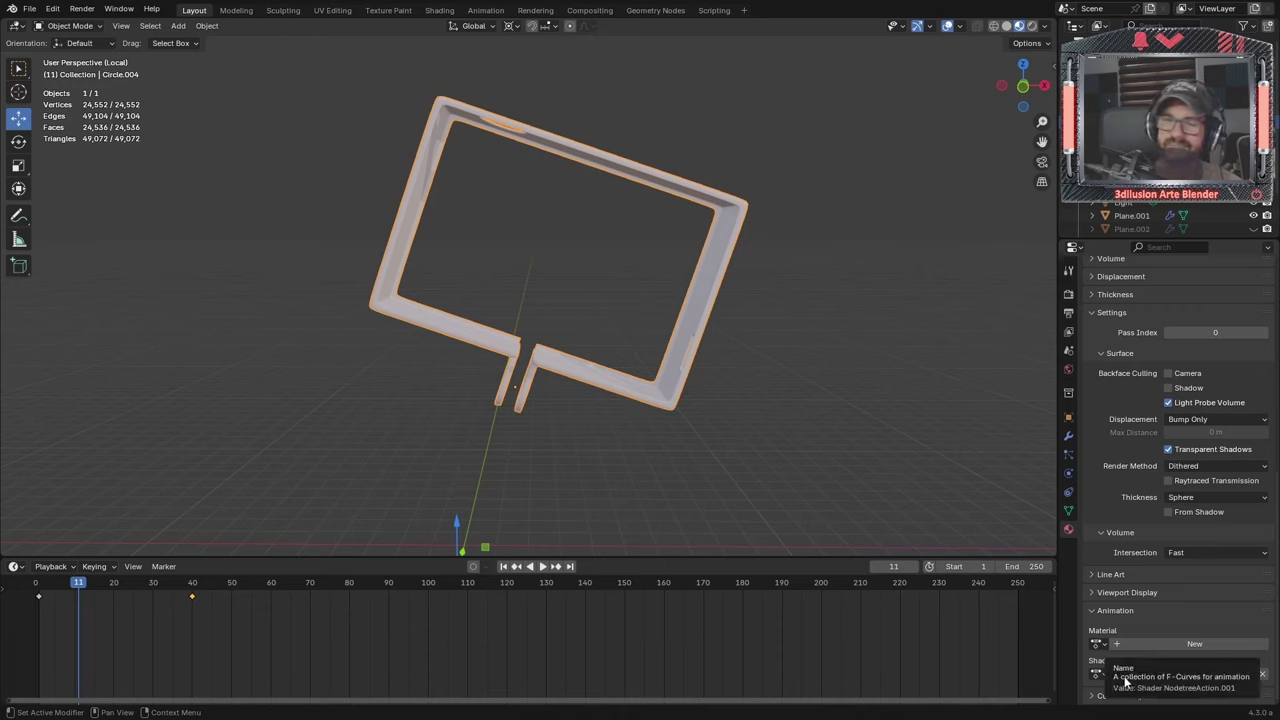
Keyframe a yellow Base Color at frame 40
click(193, 598)
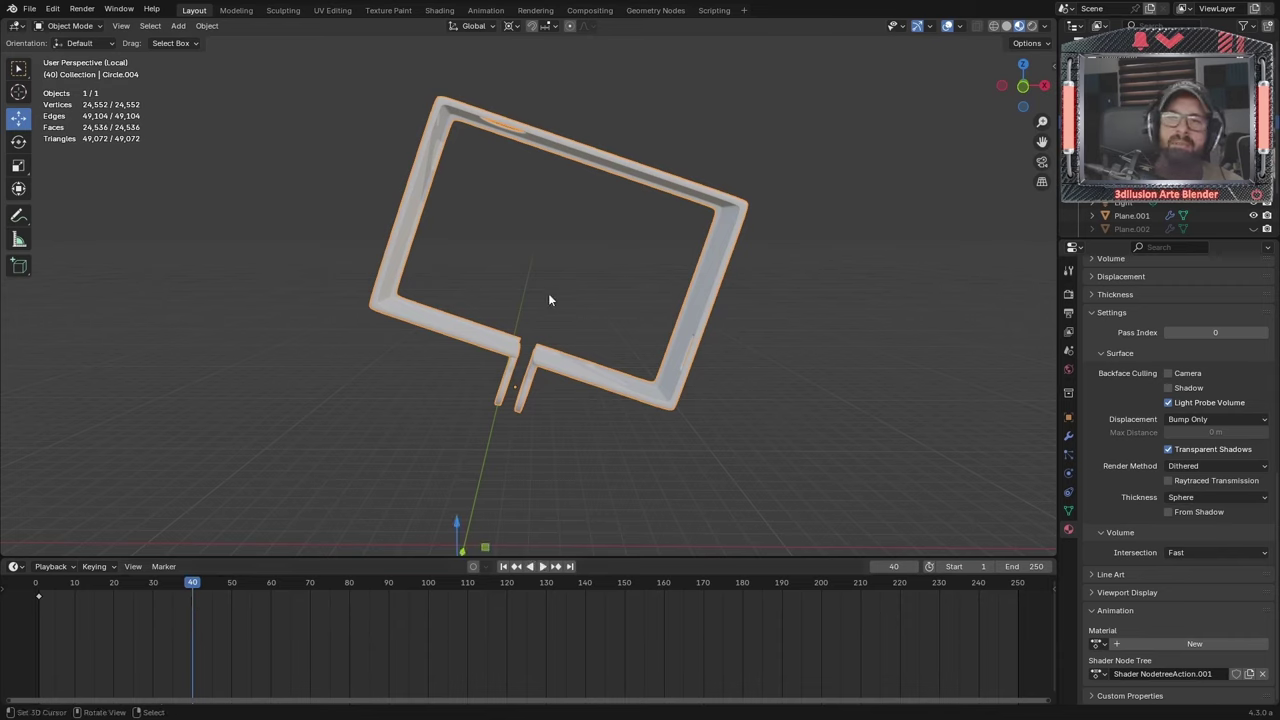
scroll(1200, 297, up, 3)
scroll(1160, 299, up, 3)
scroll(1161, 305, up, 2)
click(1212, 339)
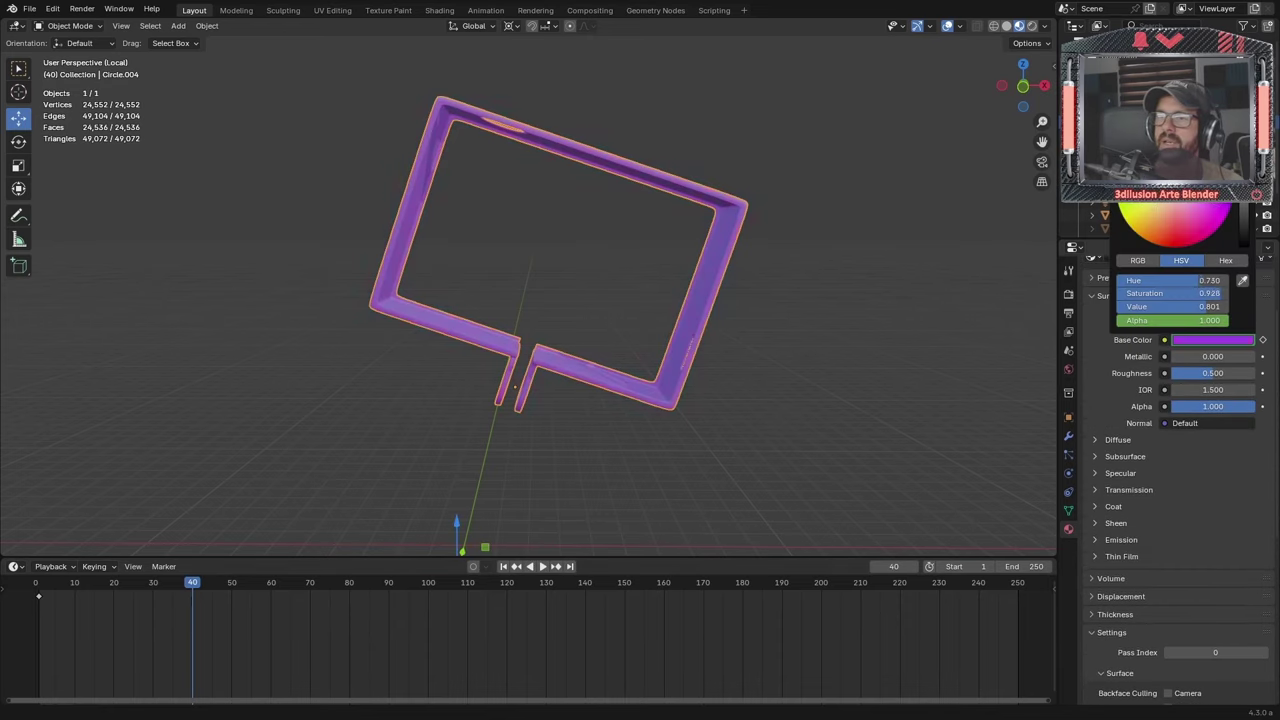
click(1130, 209)
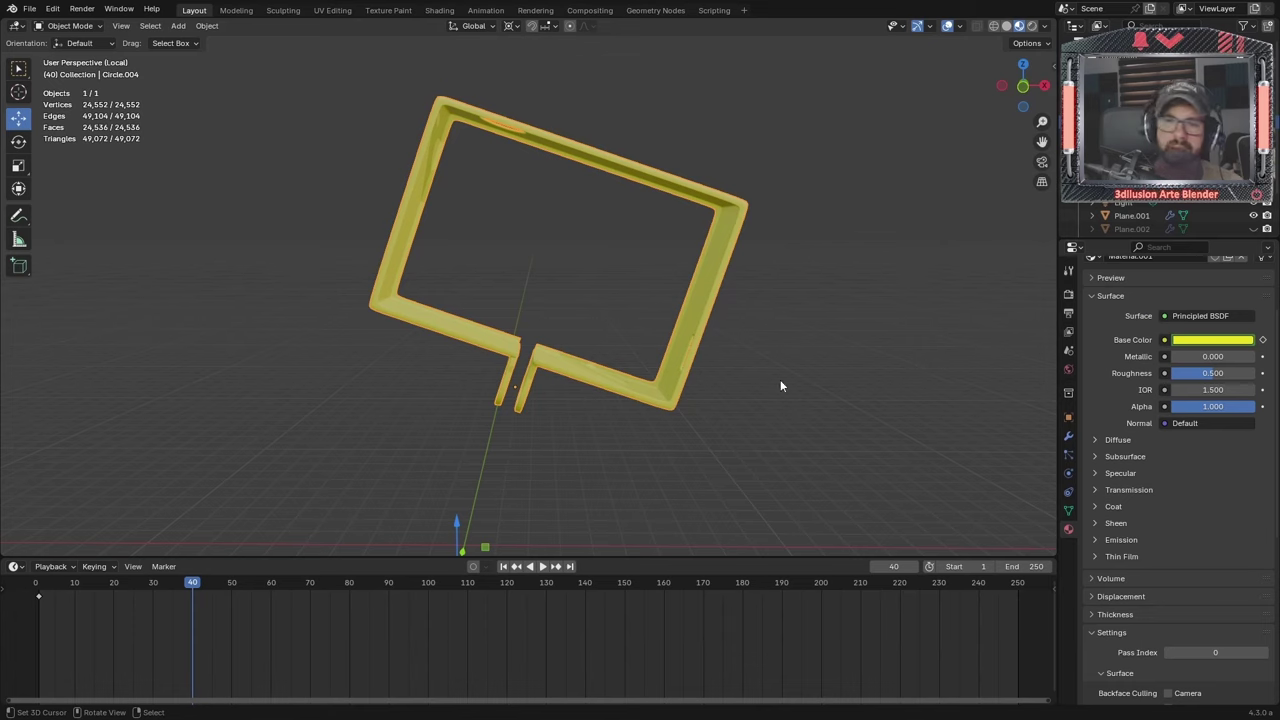
click(1262, 340)
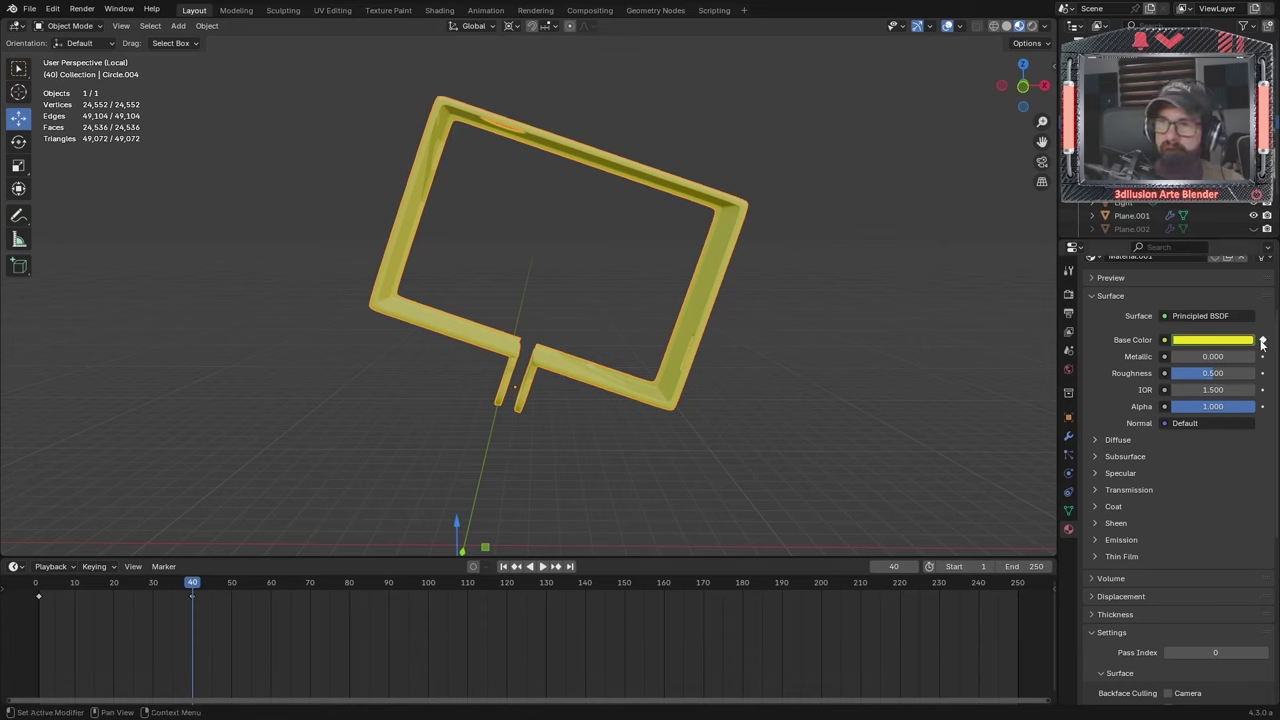
Play the yellow animation, then assign the original Shader NodetreeAction to the material
key(shift+Left)
key(space)
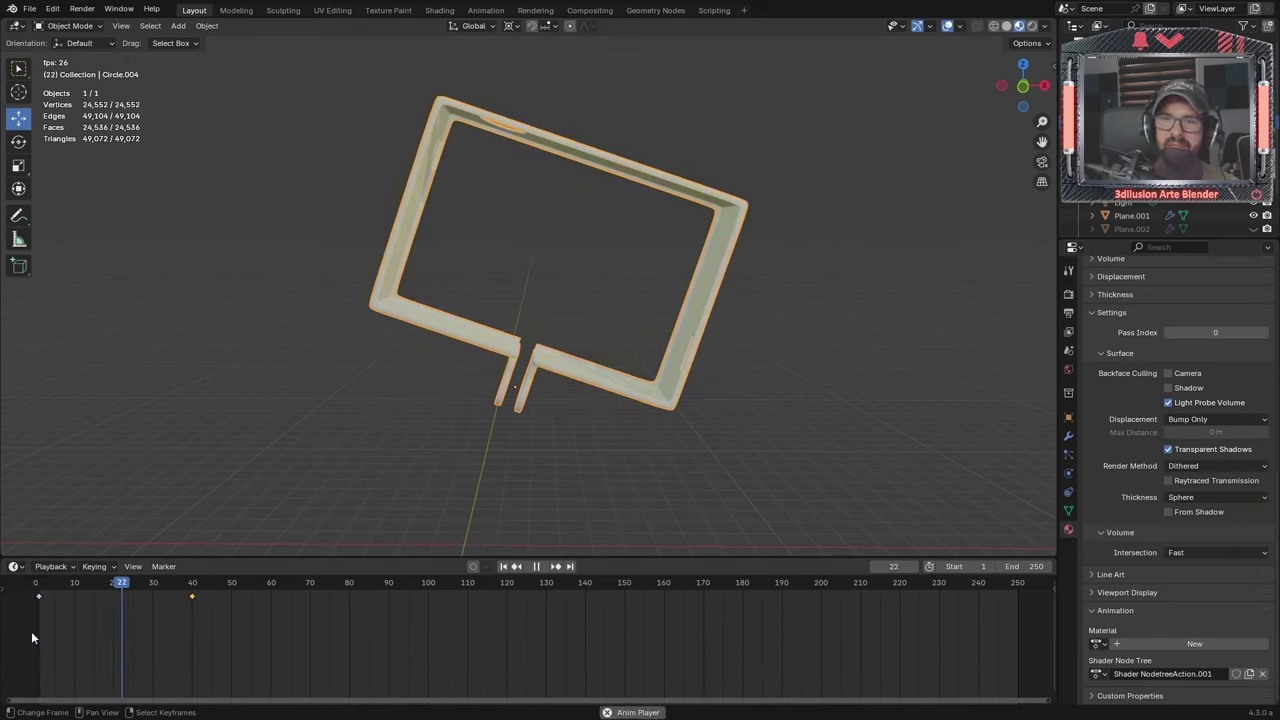
key(space)
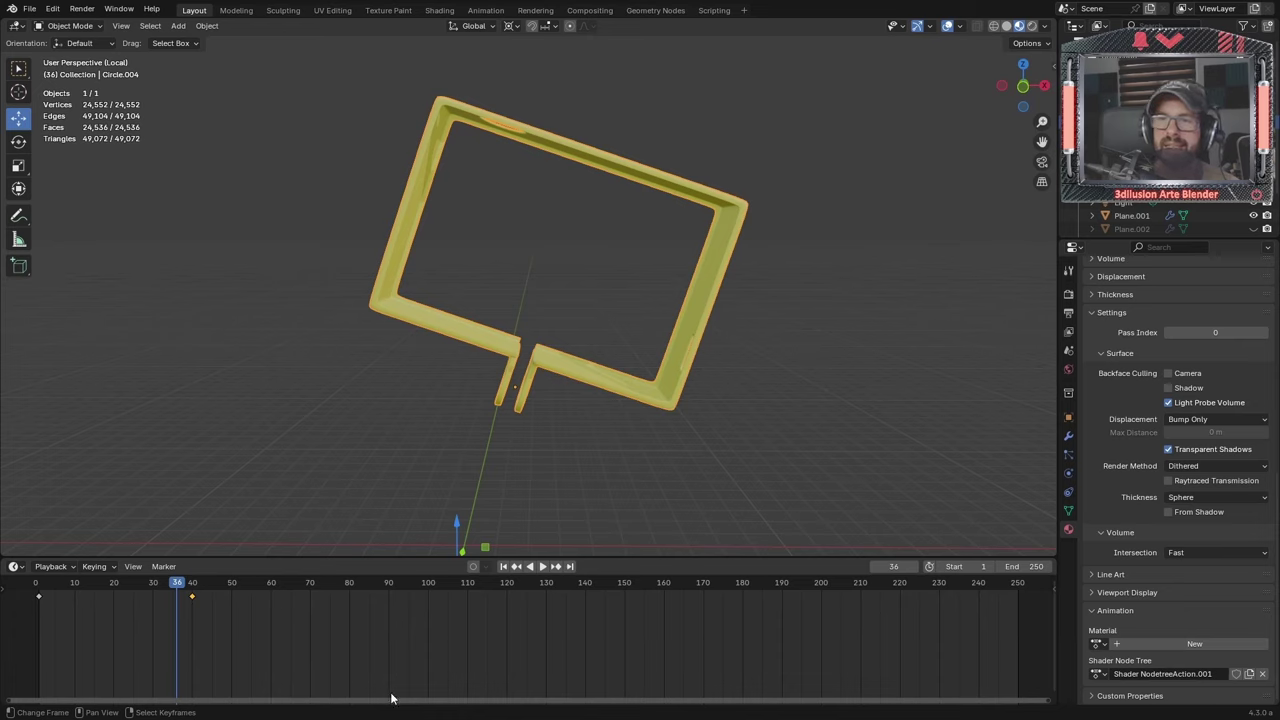
click(1102, 675)
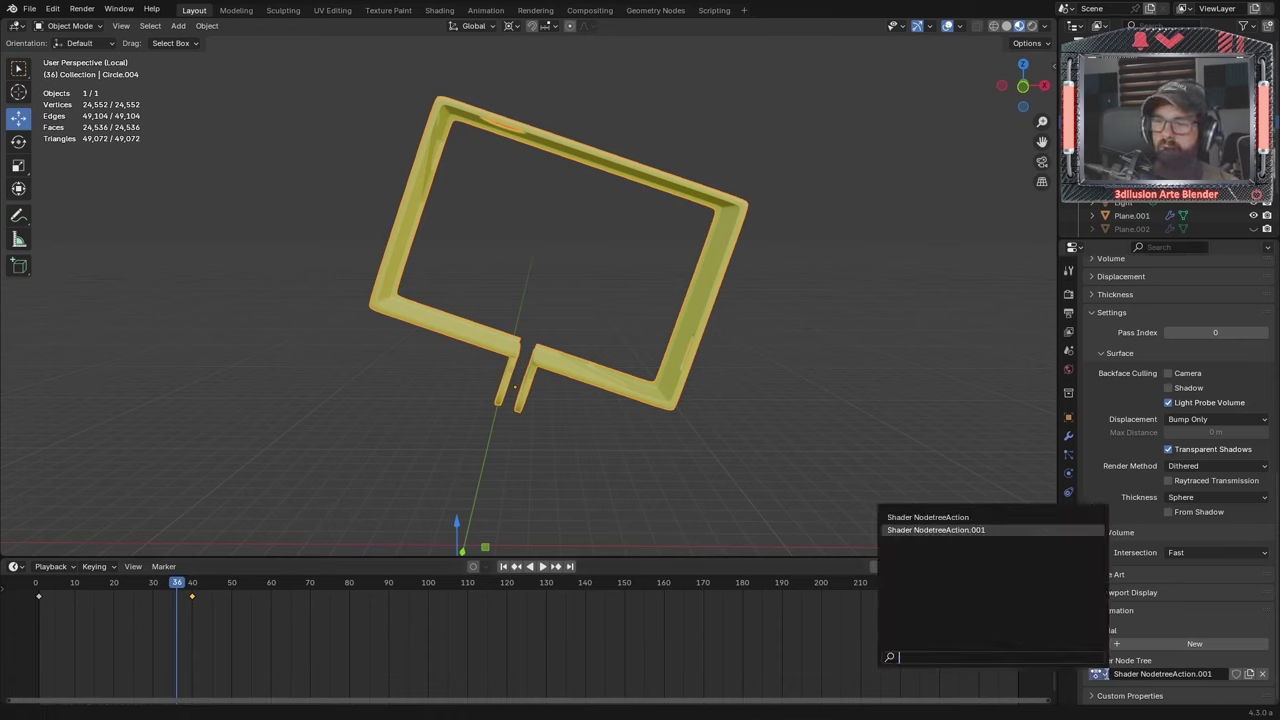
click(1007, 517)
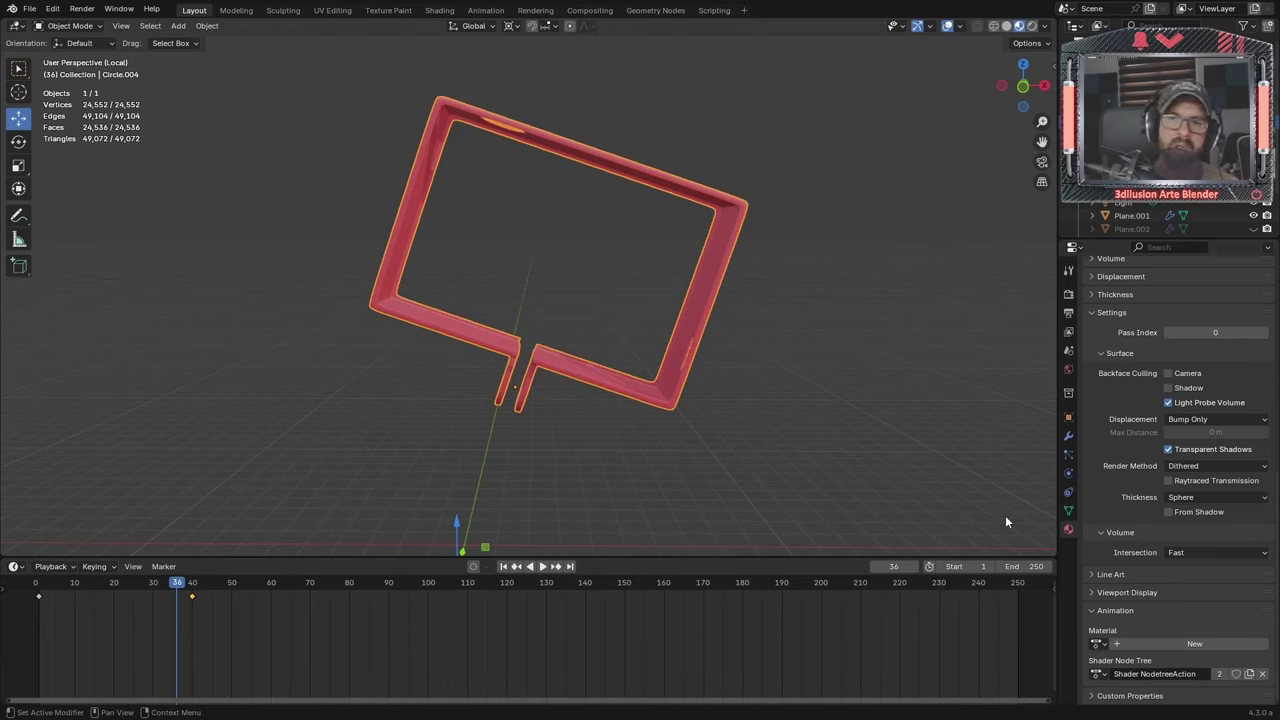
Keyframe the camera's Shift X at -0.230 on frame 1 and name its action 'a'
drag(44, 622, 125, 622)
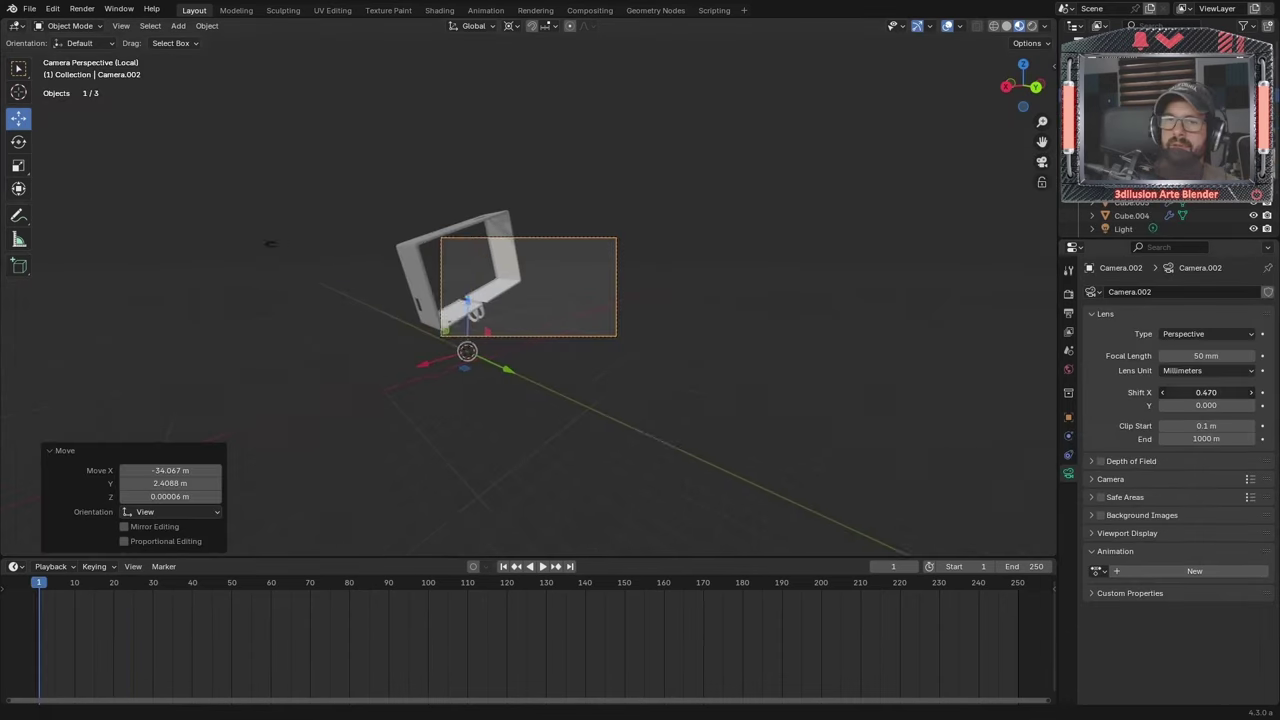
drag(1263, 396, 1200, 396)
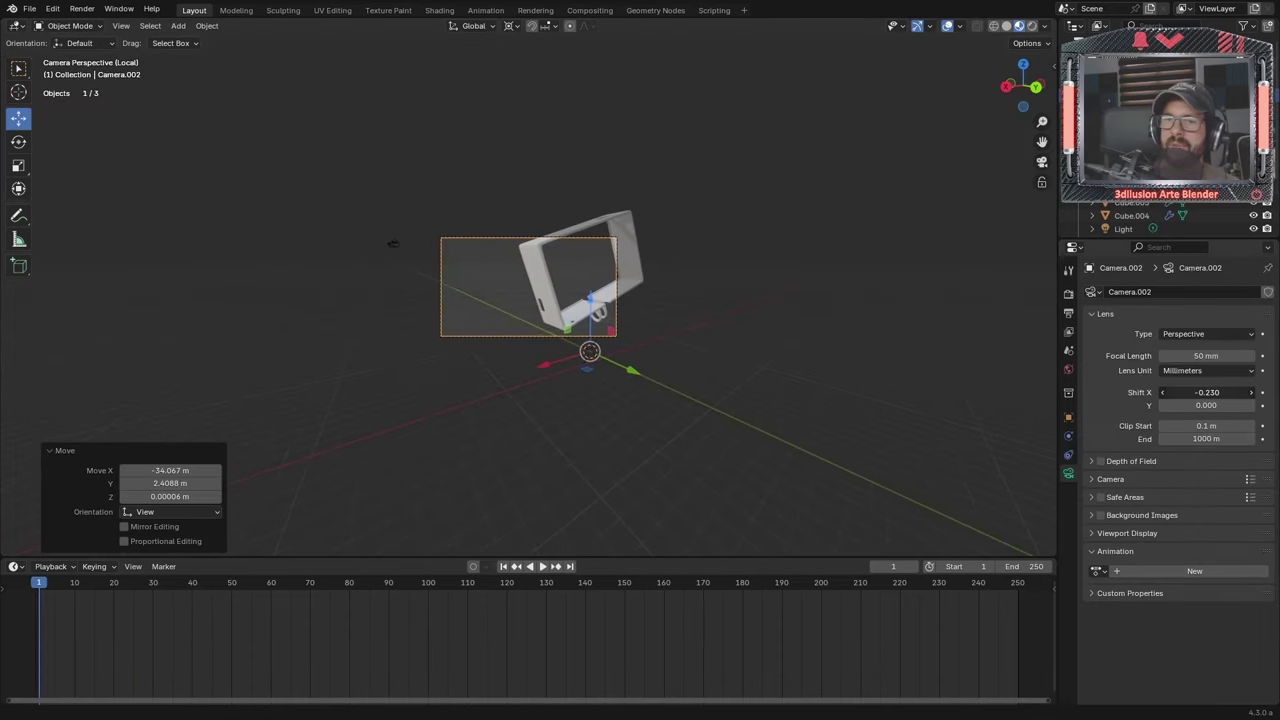
click(1262, 393)
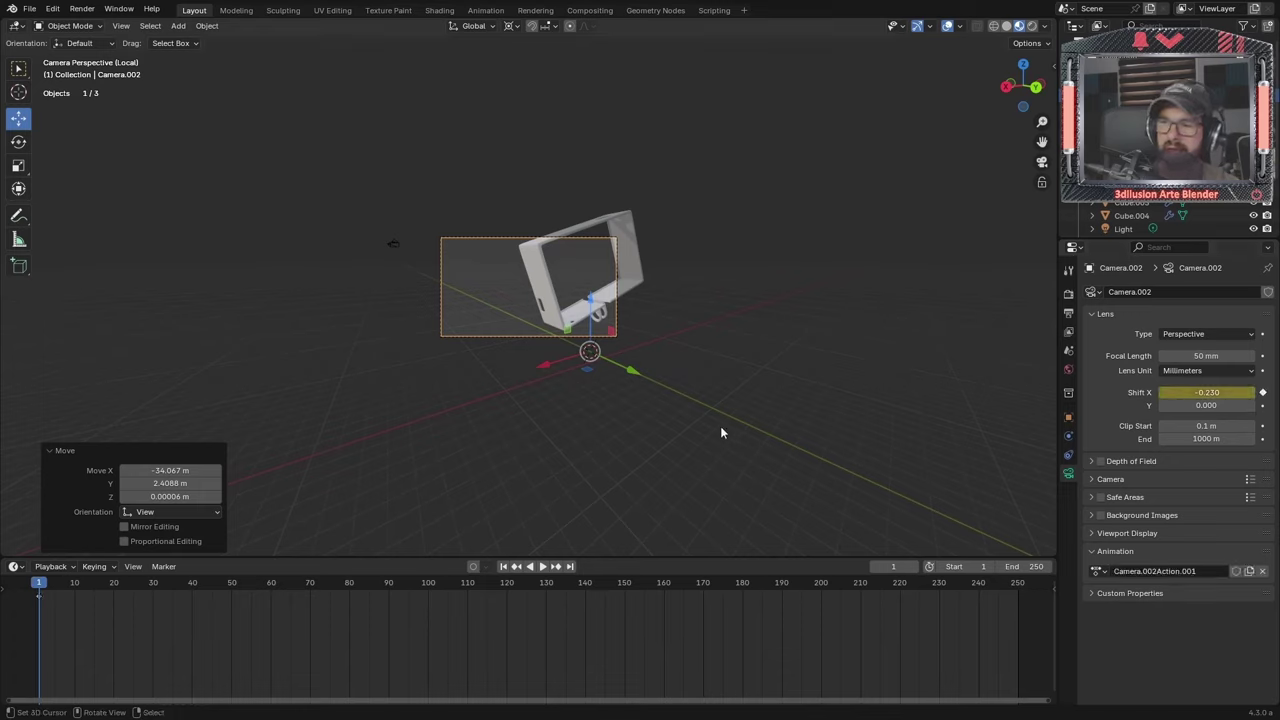
click(1127, 571)
text(a)
key(Return)
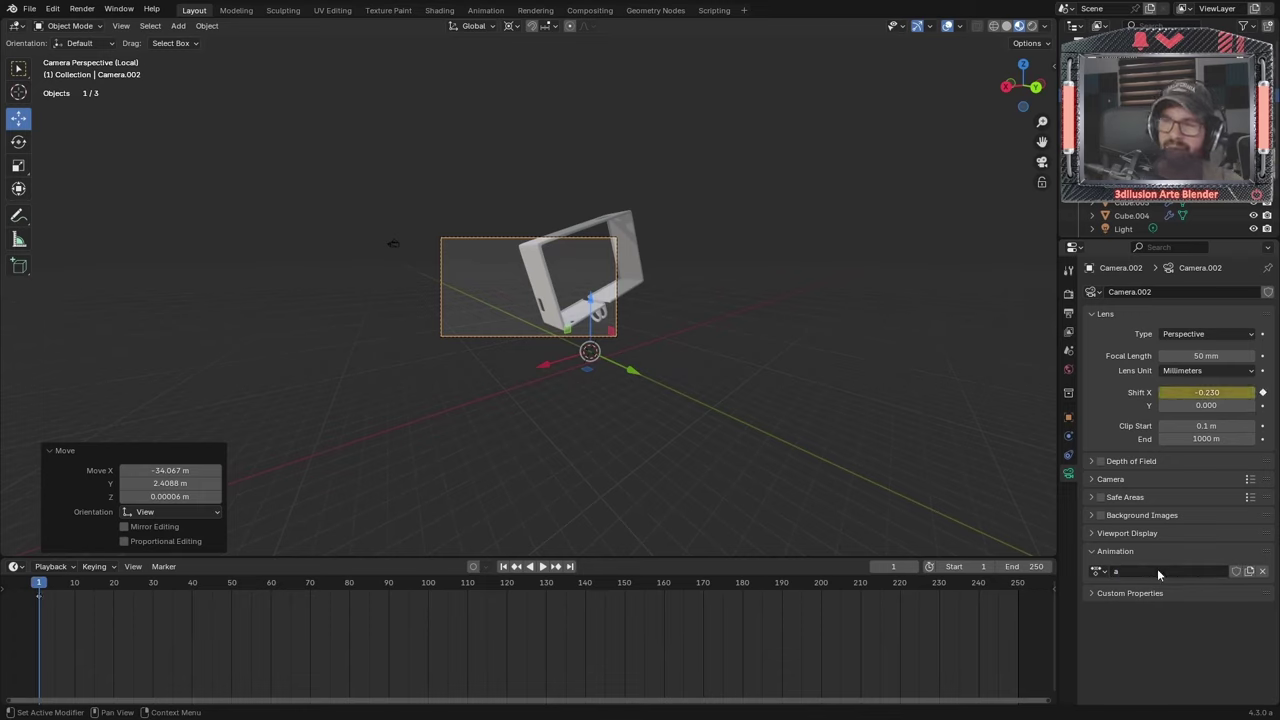
Keyframe Shift X at about 0.39 on frame 30 and play the sideways slide
drag(42, 632, 154, 628)
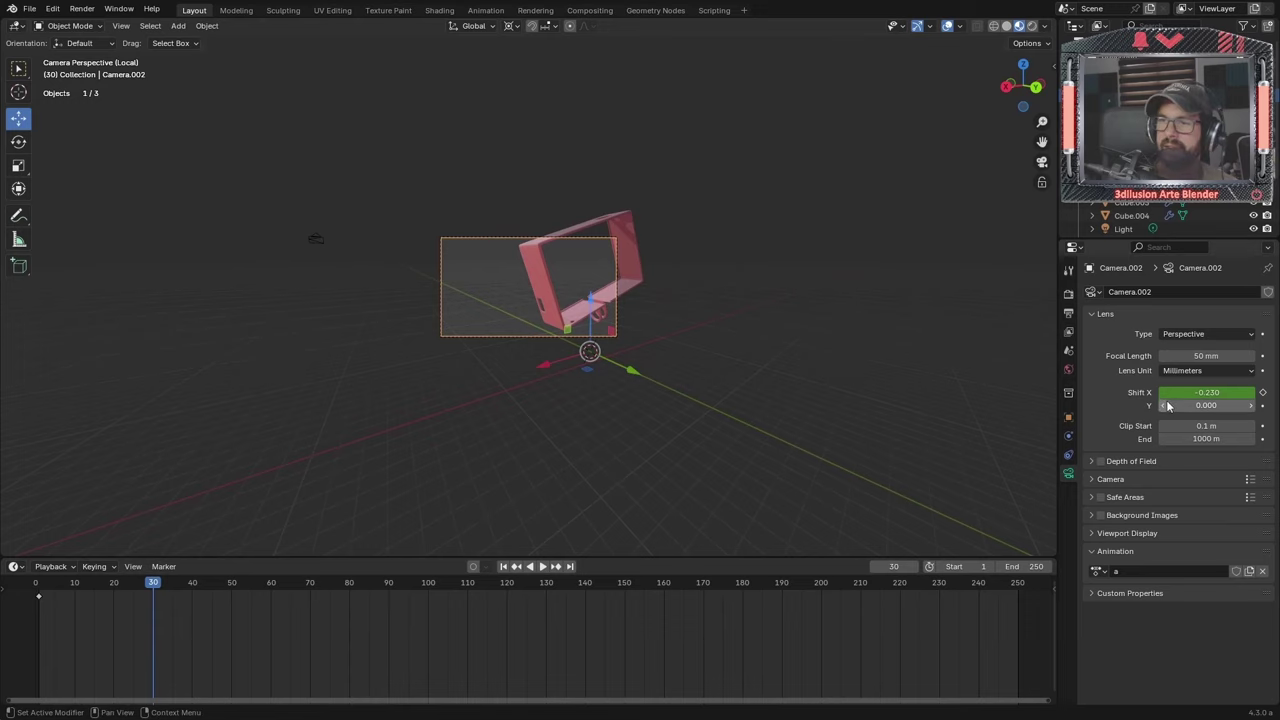
drag(1206, 392, 1240, 392)
key(i)
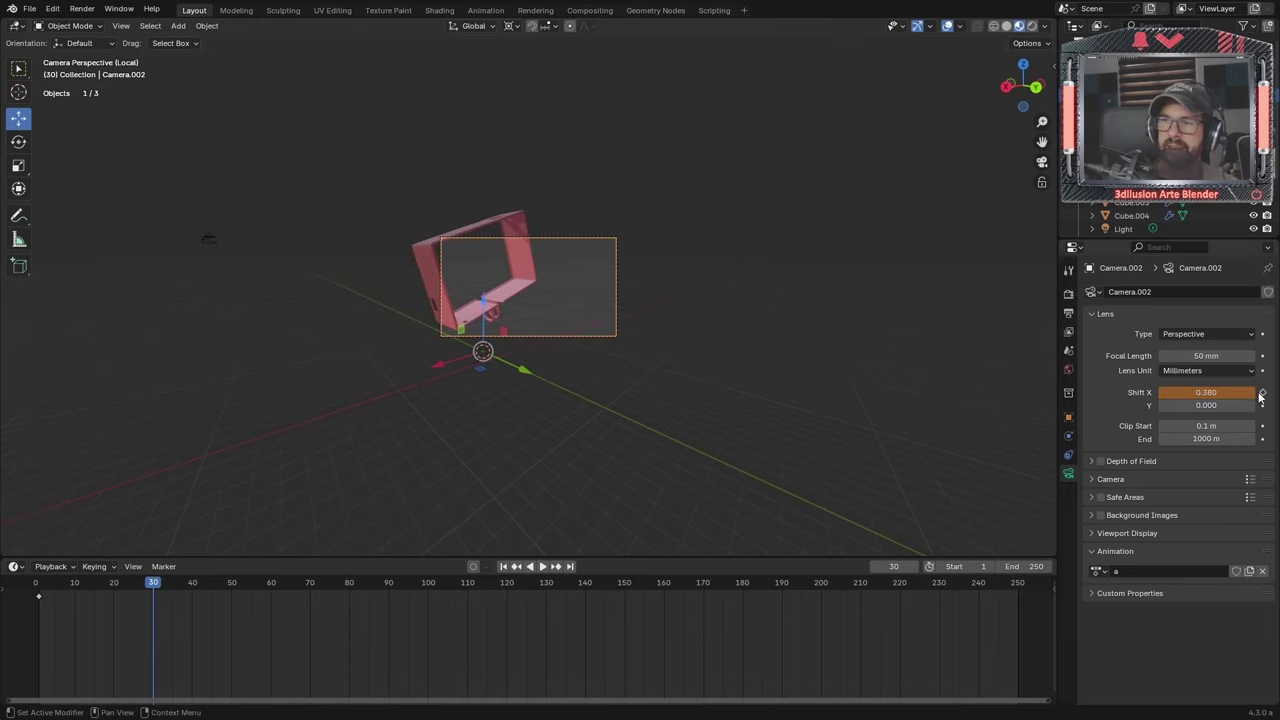
drag(52, 631, 32, 622)
key(space)
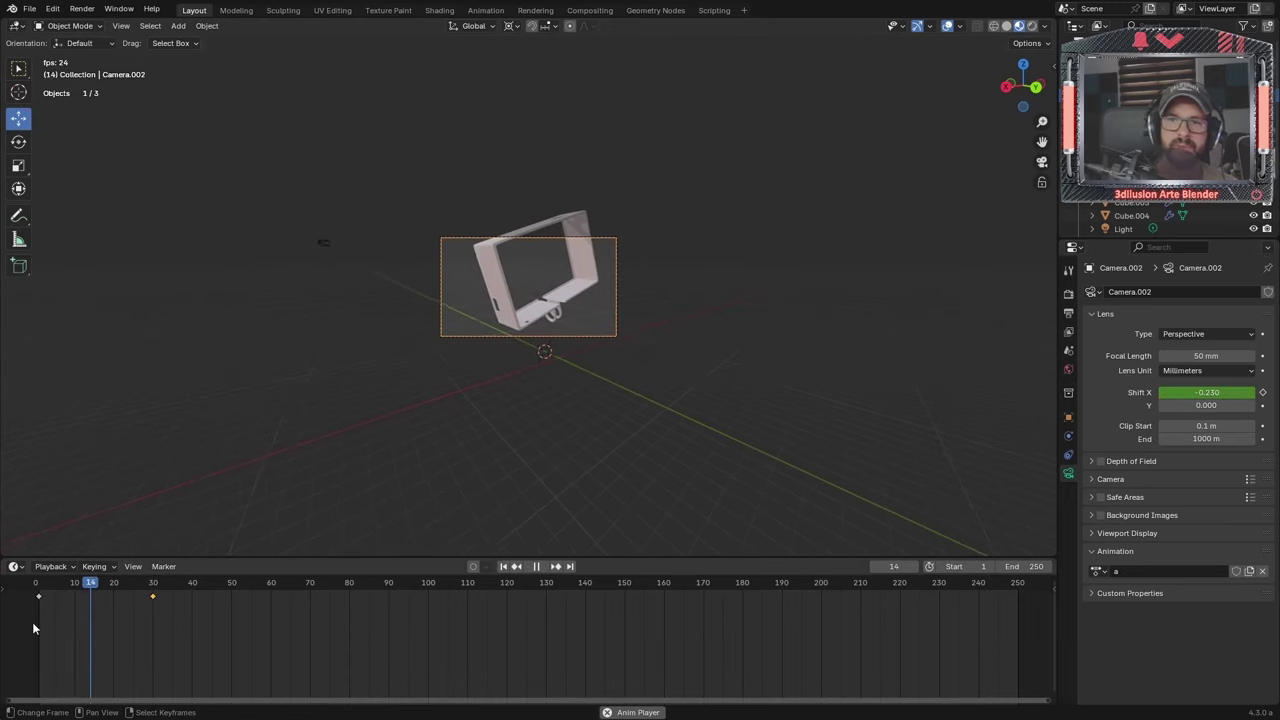
key(space)
click(38, 628)
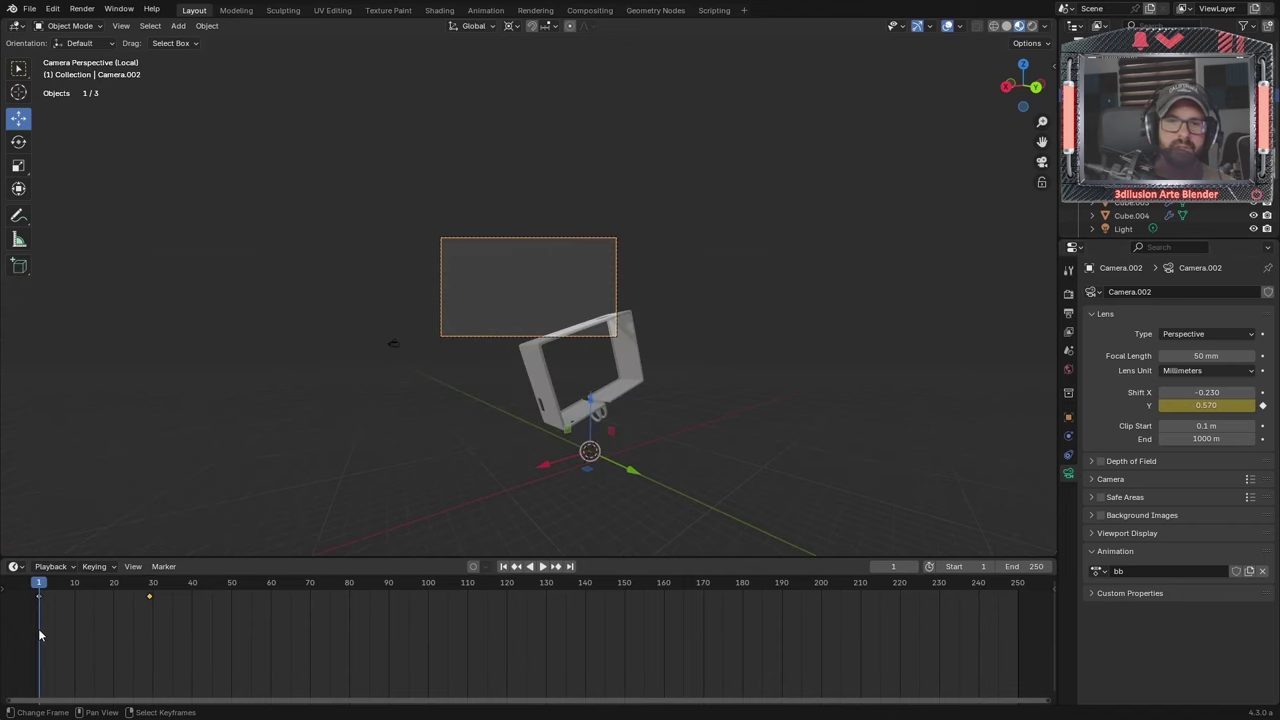
key(space)
key(space)
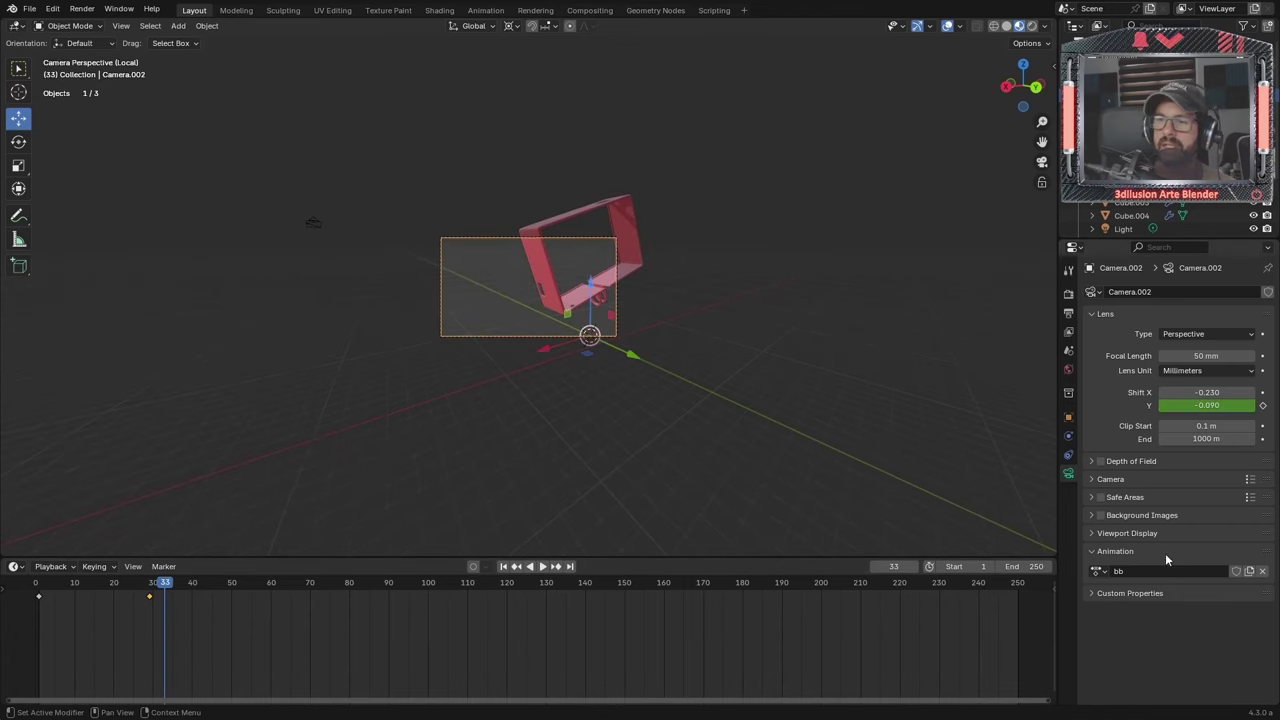
Assign action 'a' to the camera and replay the animation from the start
click(1099, 571)
click(942, 415)
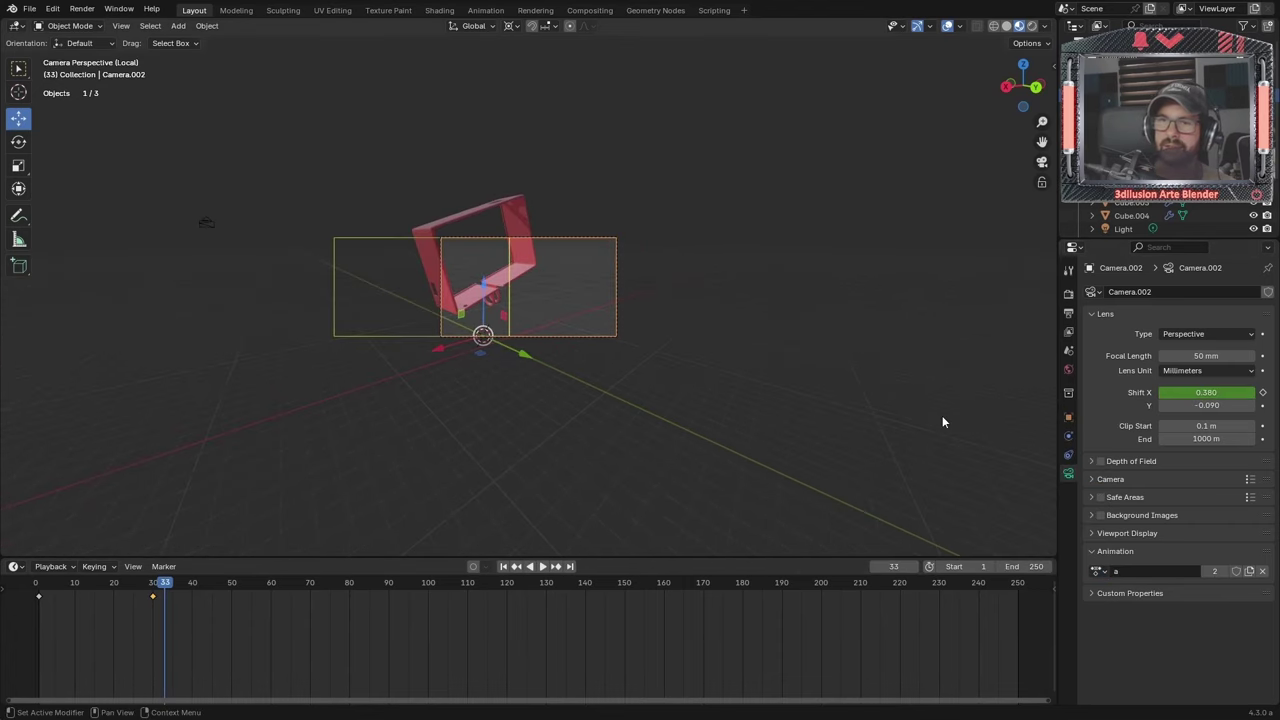
click(32, 613)
key(space)
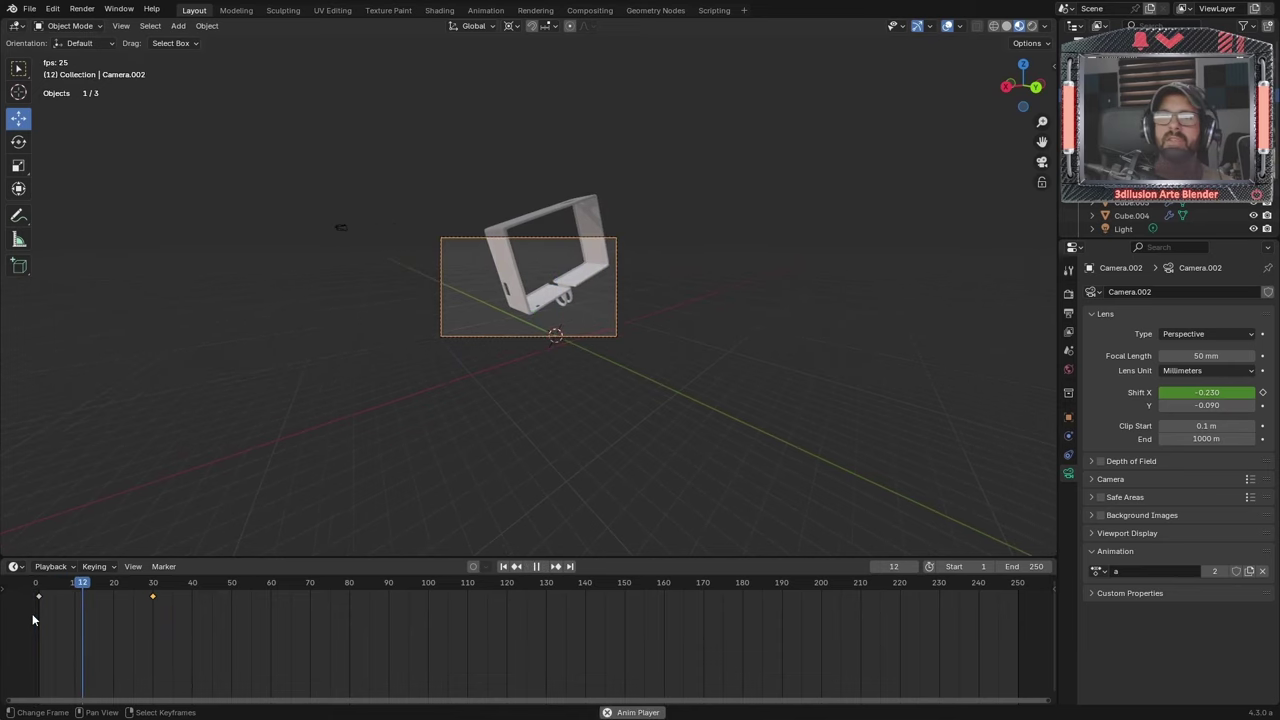
key(space)
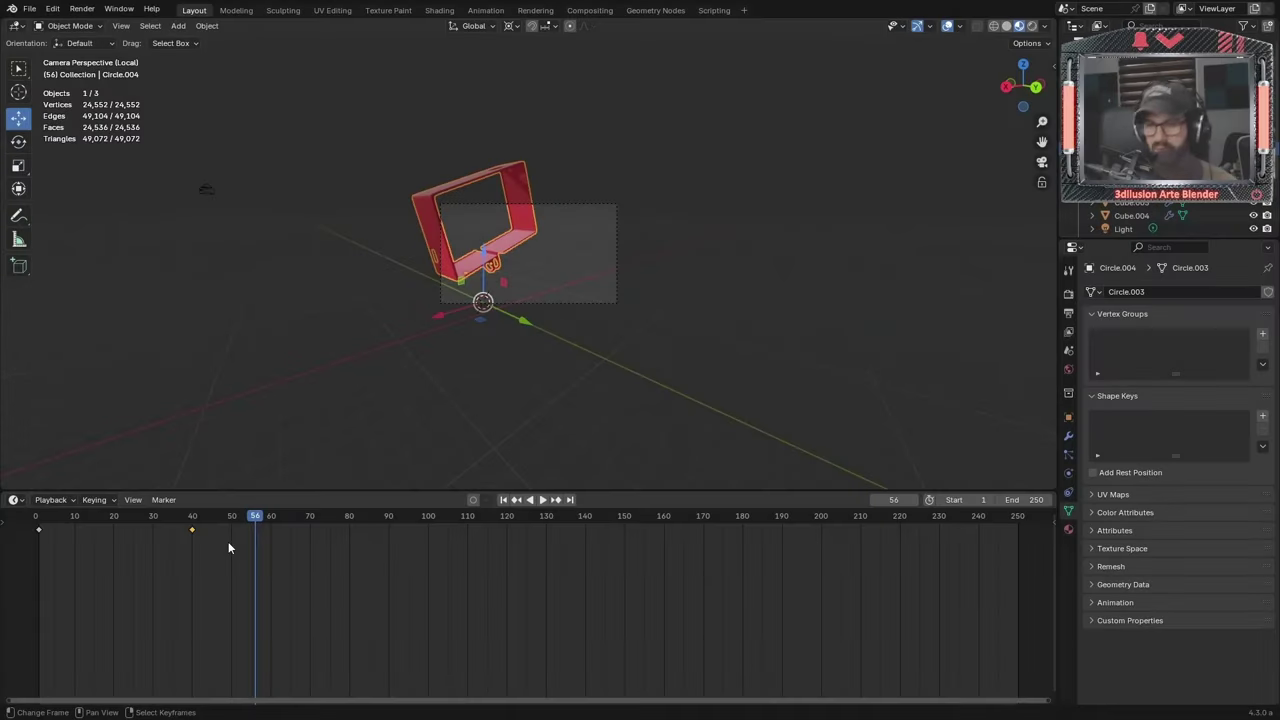
Keyframe the object's position at frame 2 and raised 5.1227 m along Z at frame 30
click(40, 524)
mouse_move(712, 365)
middle_down()
mouse_move(634, 340)
mouse_move(712, 354)
middle_up()
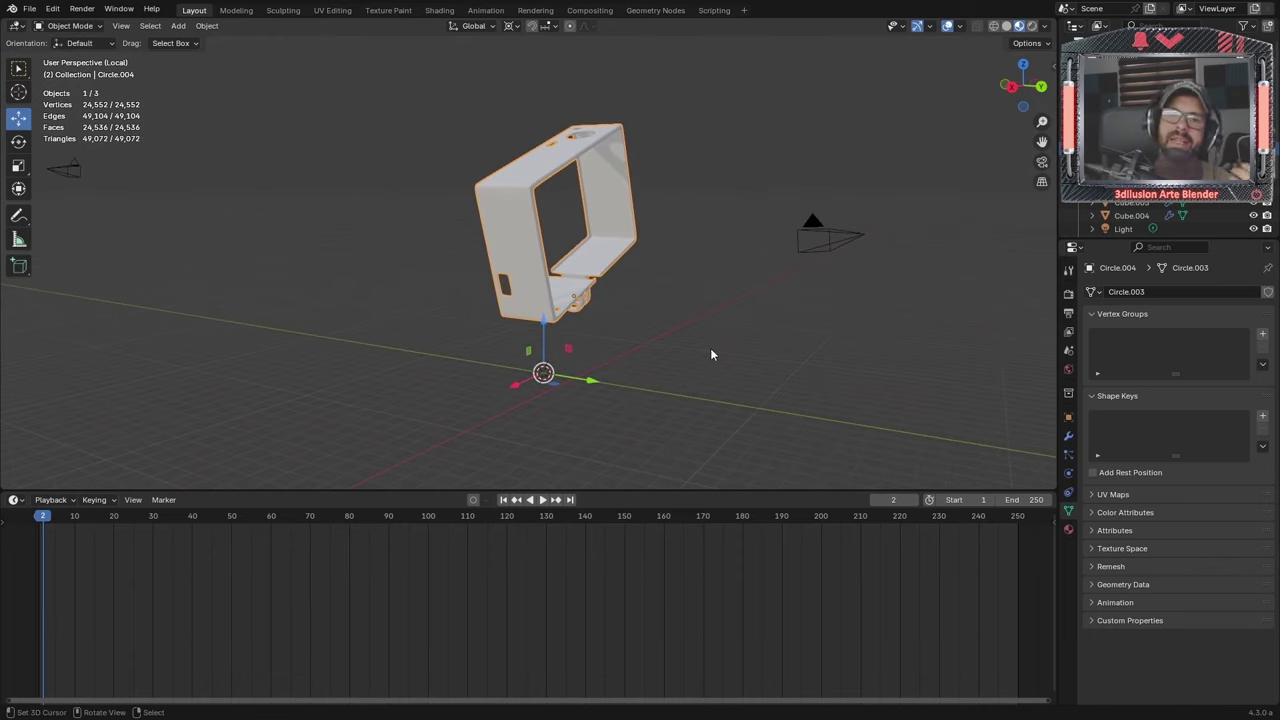
key(i)
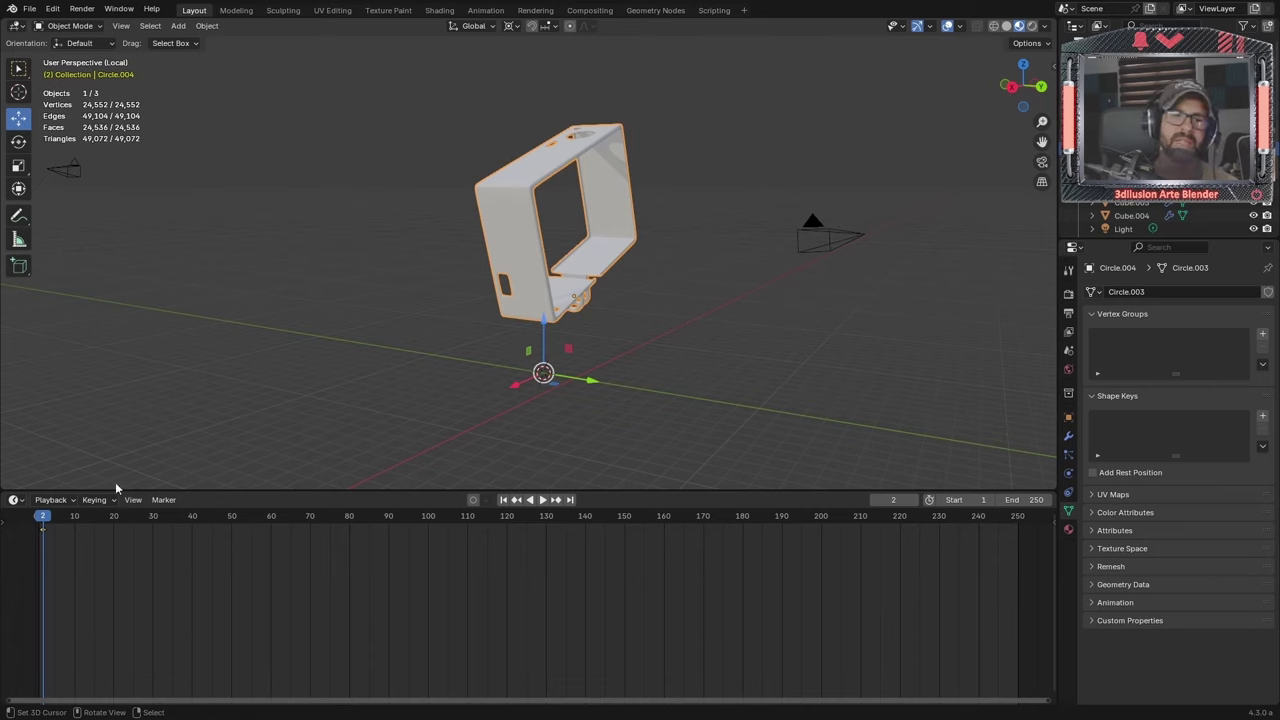
drag(43, 518, 153, 518)
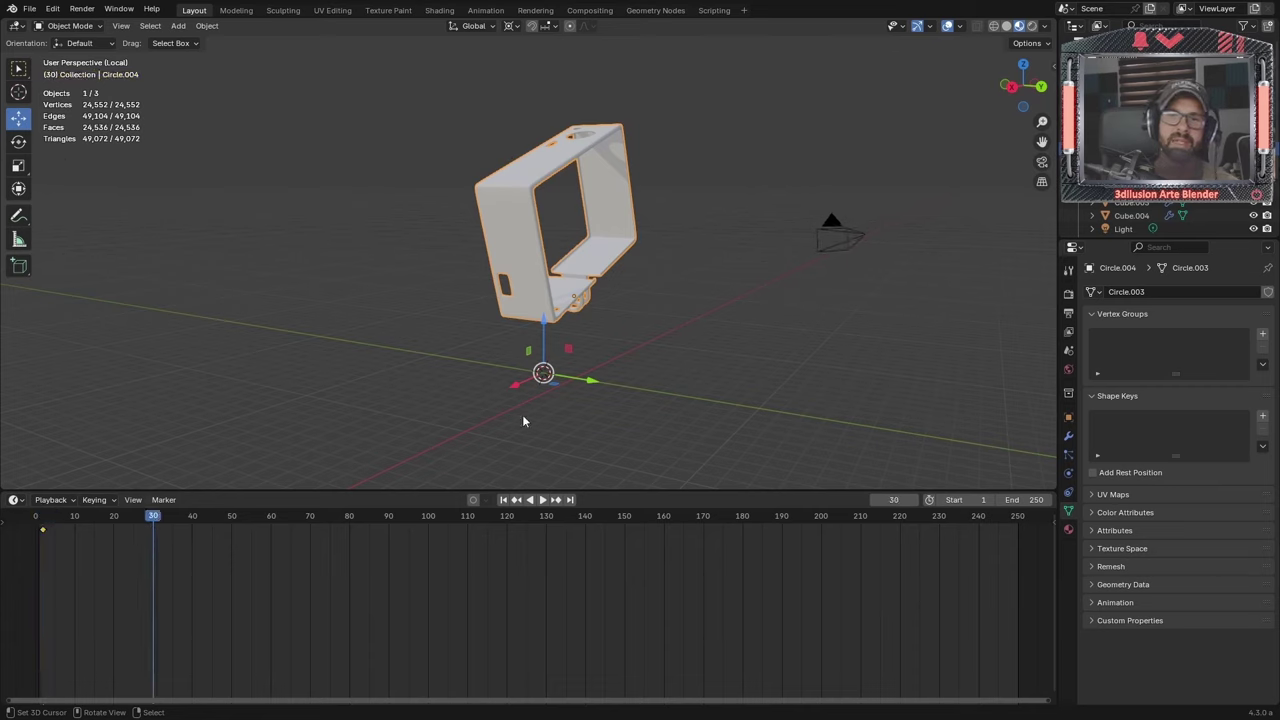
drag(546, 336, 547, 252)
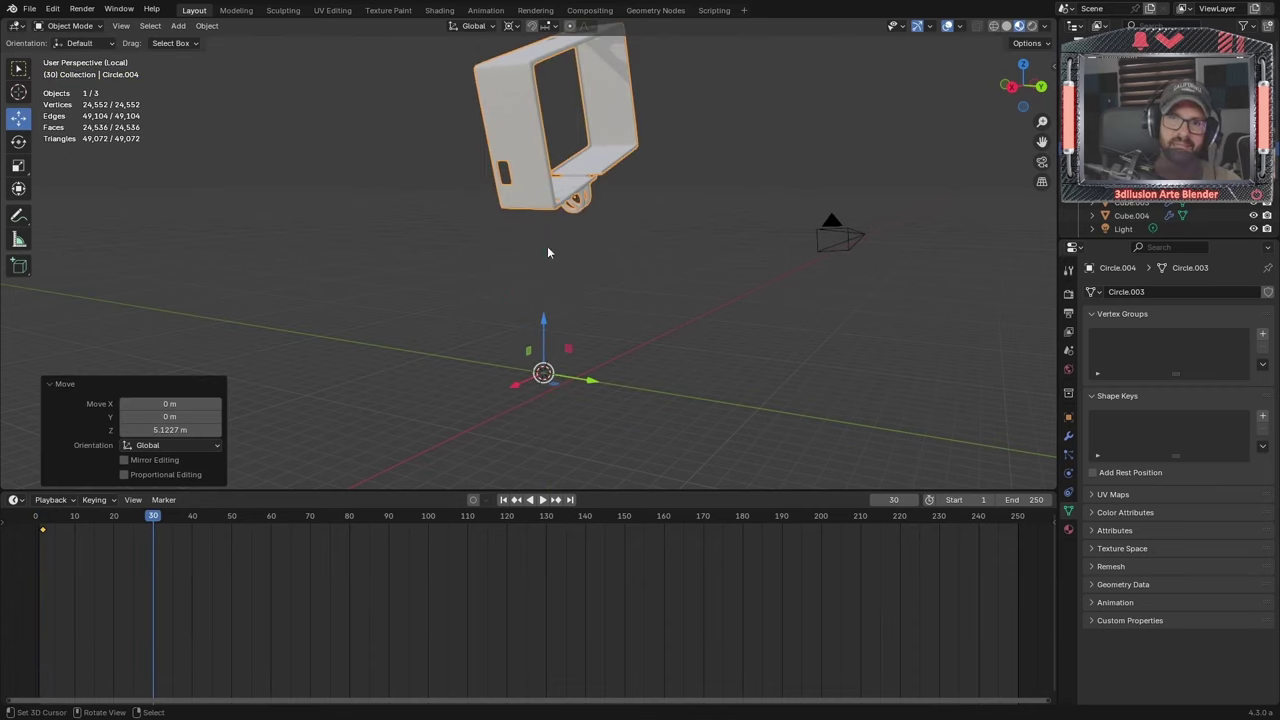
key(i)
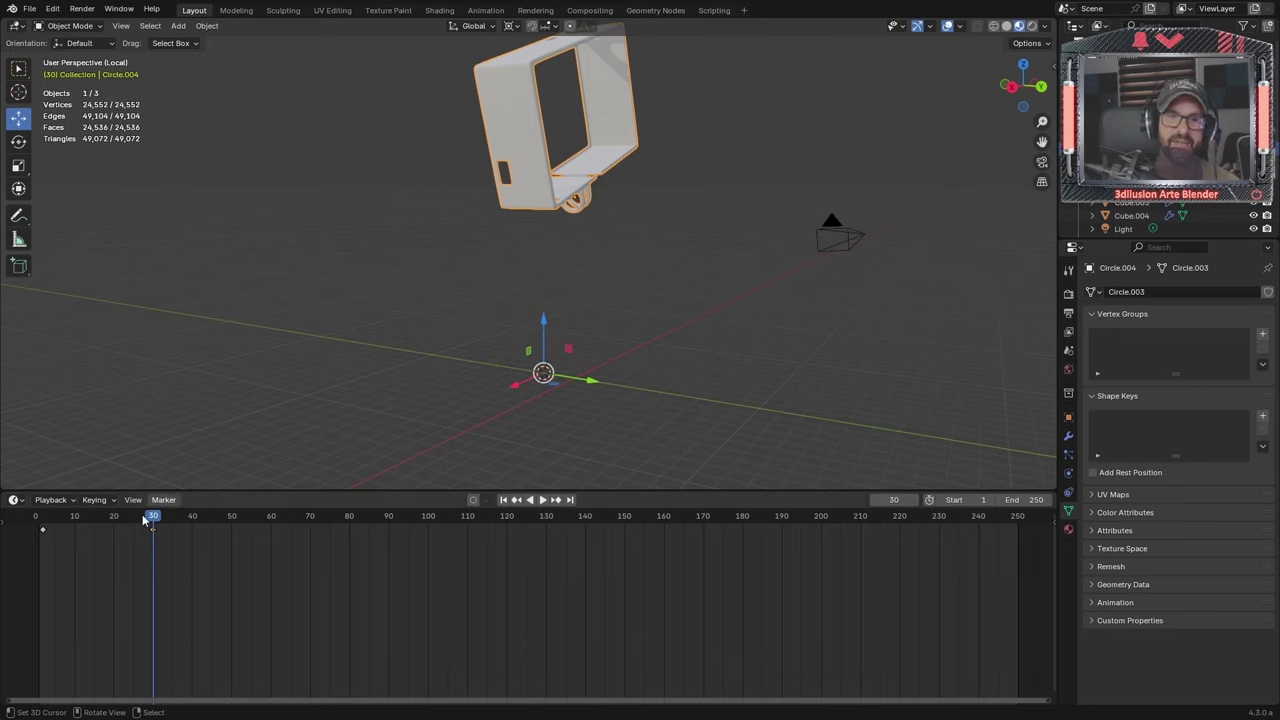
Play back the rising animation, then advance playback from frame 30 to frame 61
click(42, 518)
key(space)
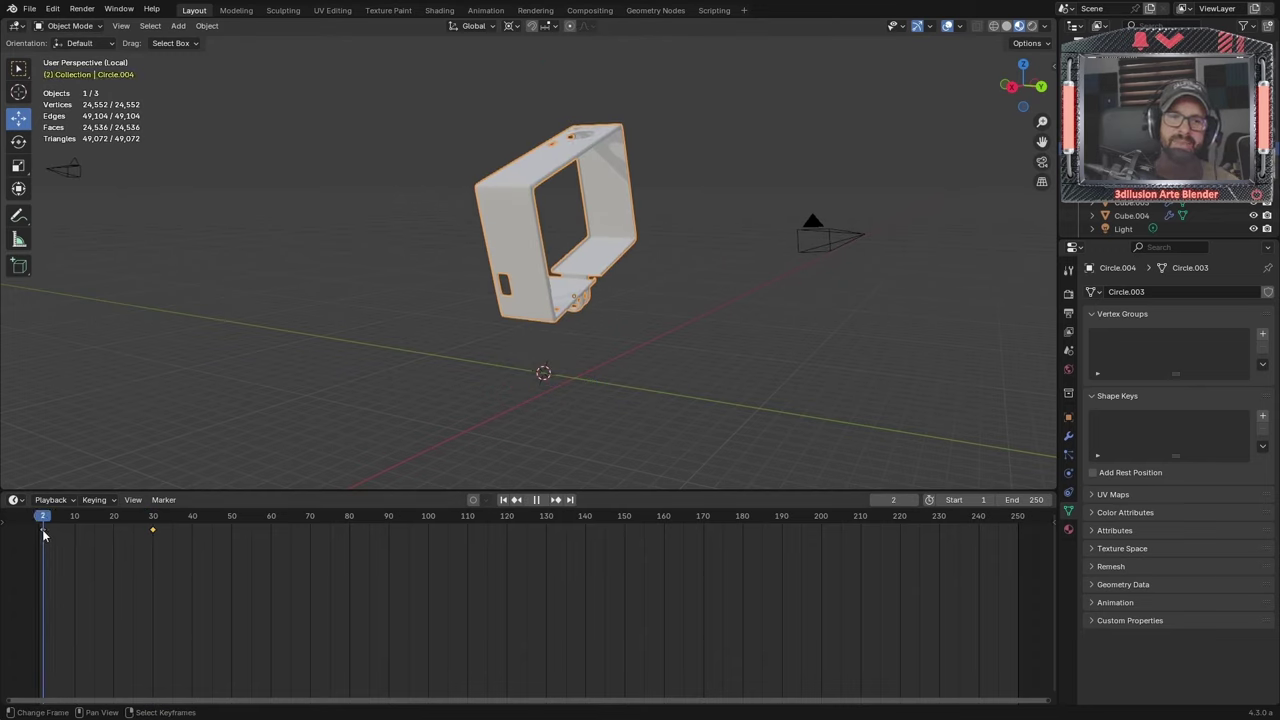
key(space)
click(152, 533)
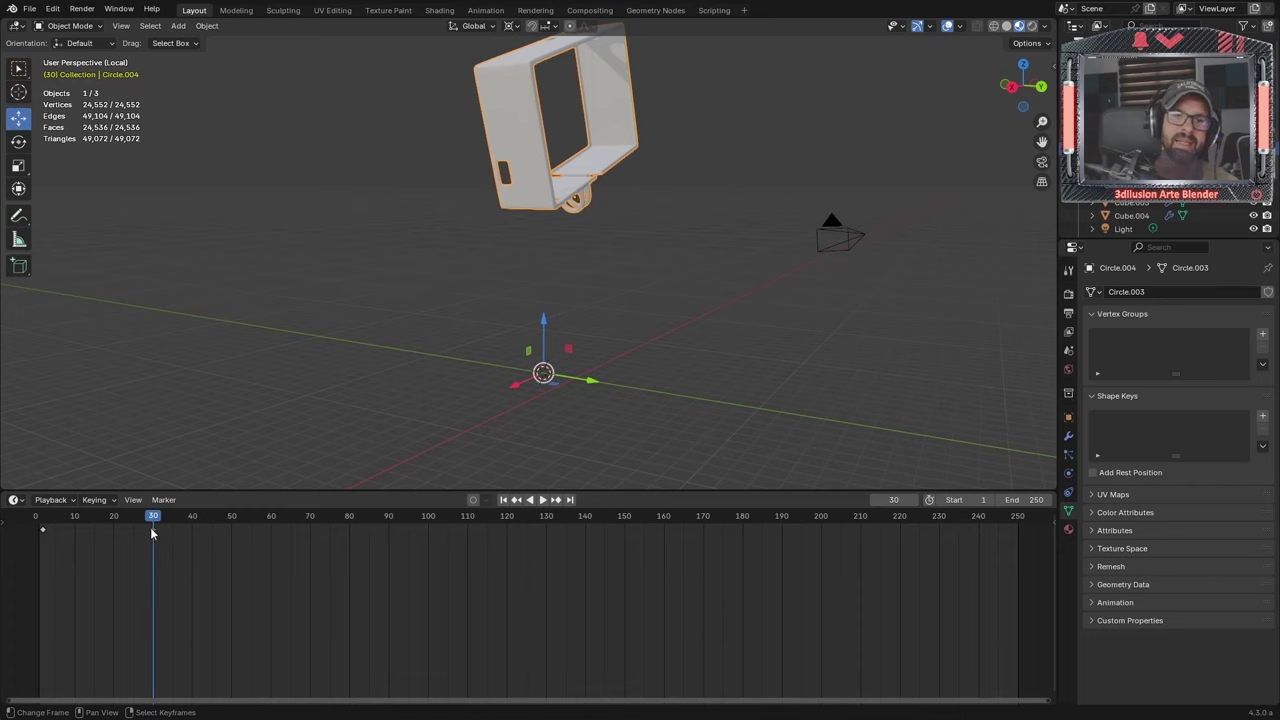
key(space)
key(space)
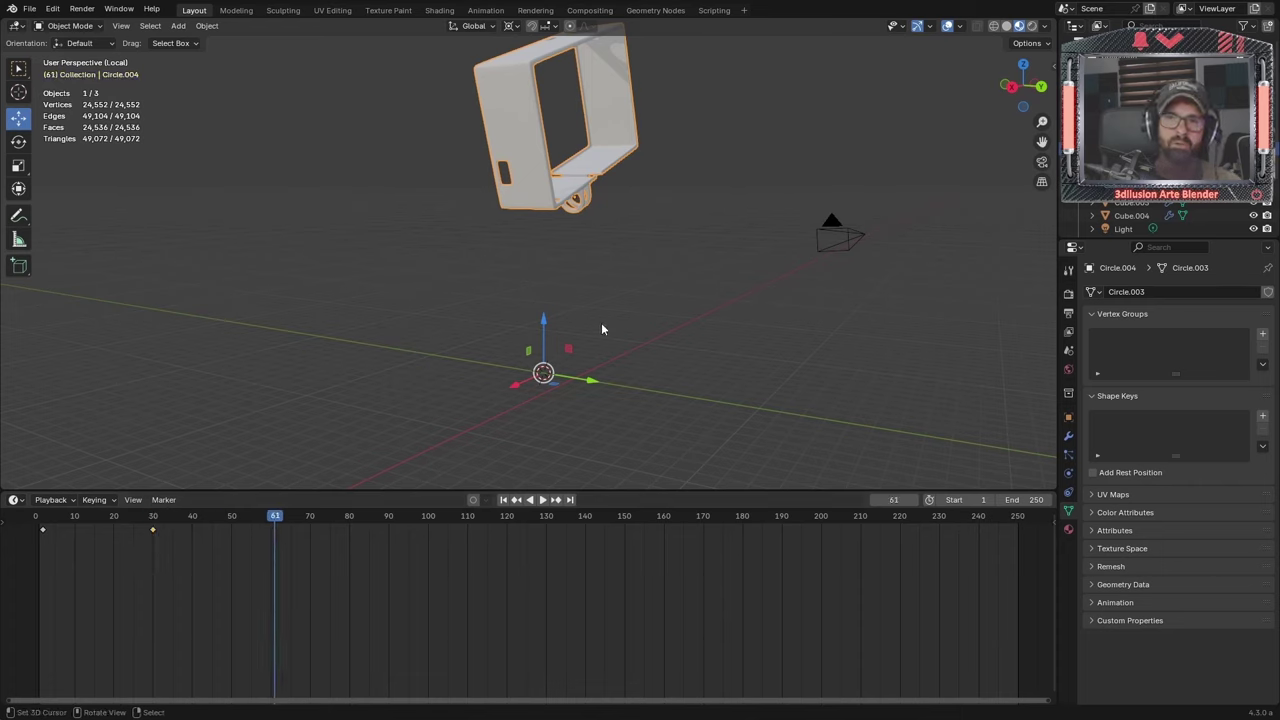
Rotate the object 71.8° around Z, keyframe it at frame 61, and retime a keyframe
key(r)
key(z)
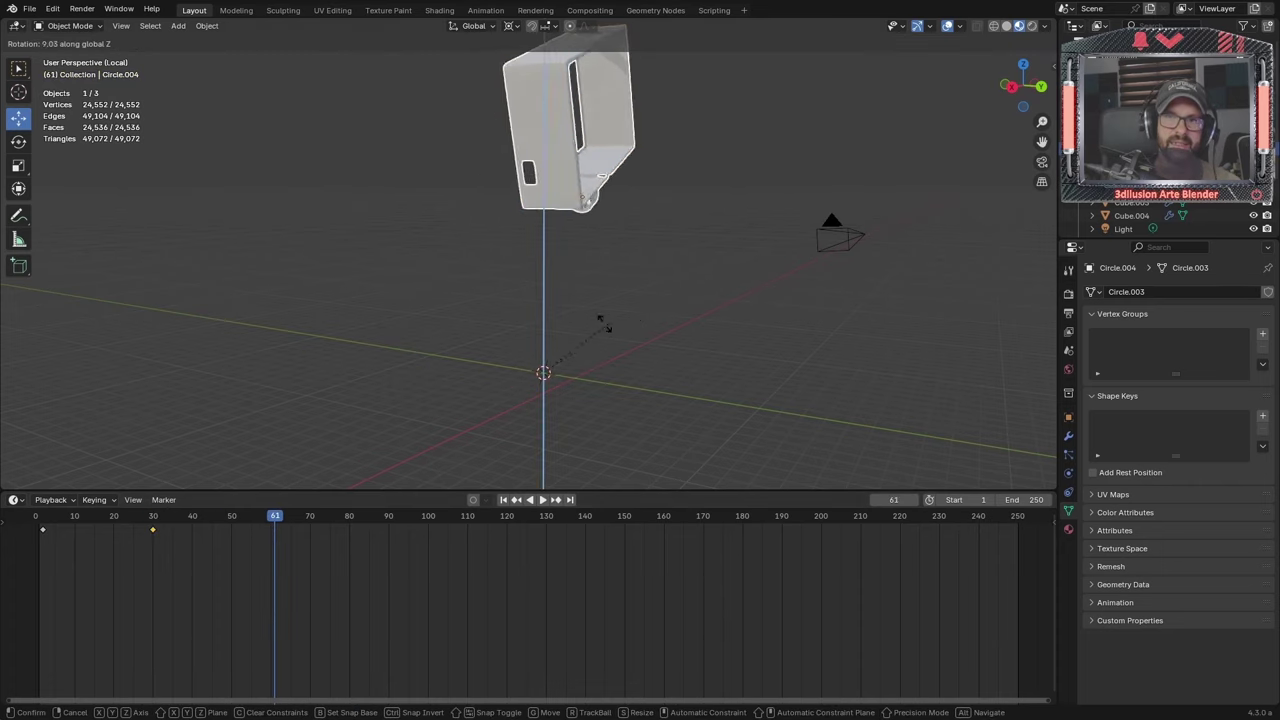
click(609, 276)
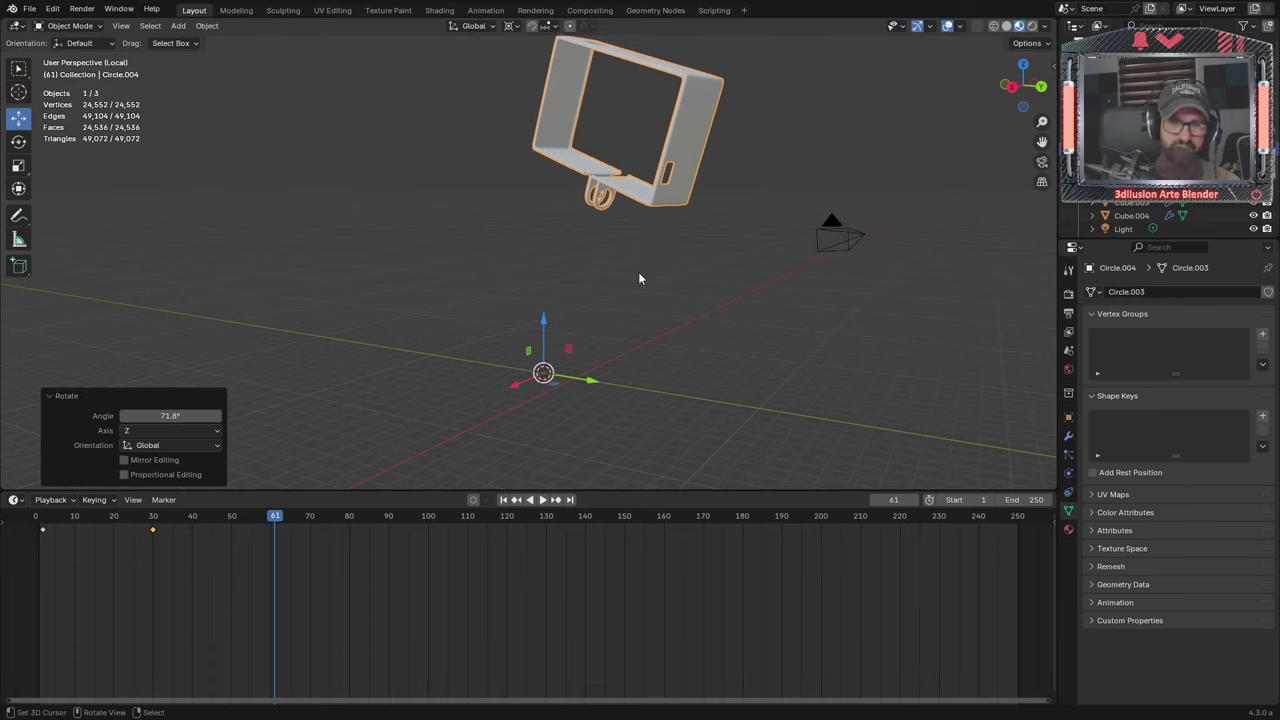
key(i)
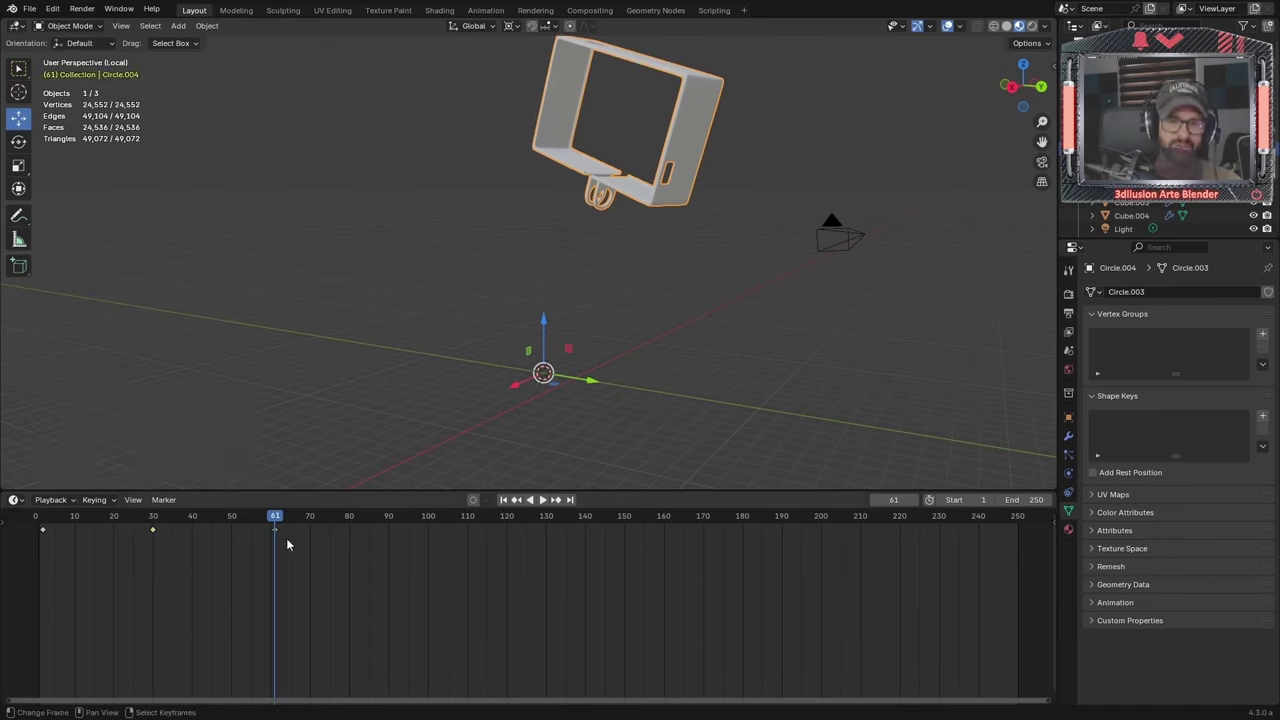
key(g)
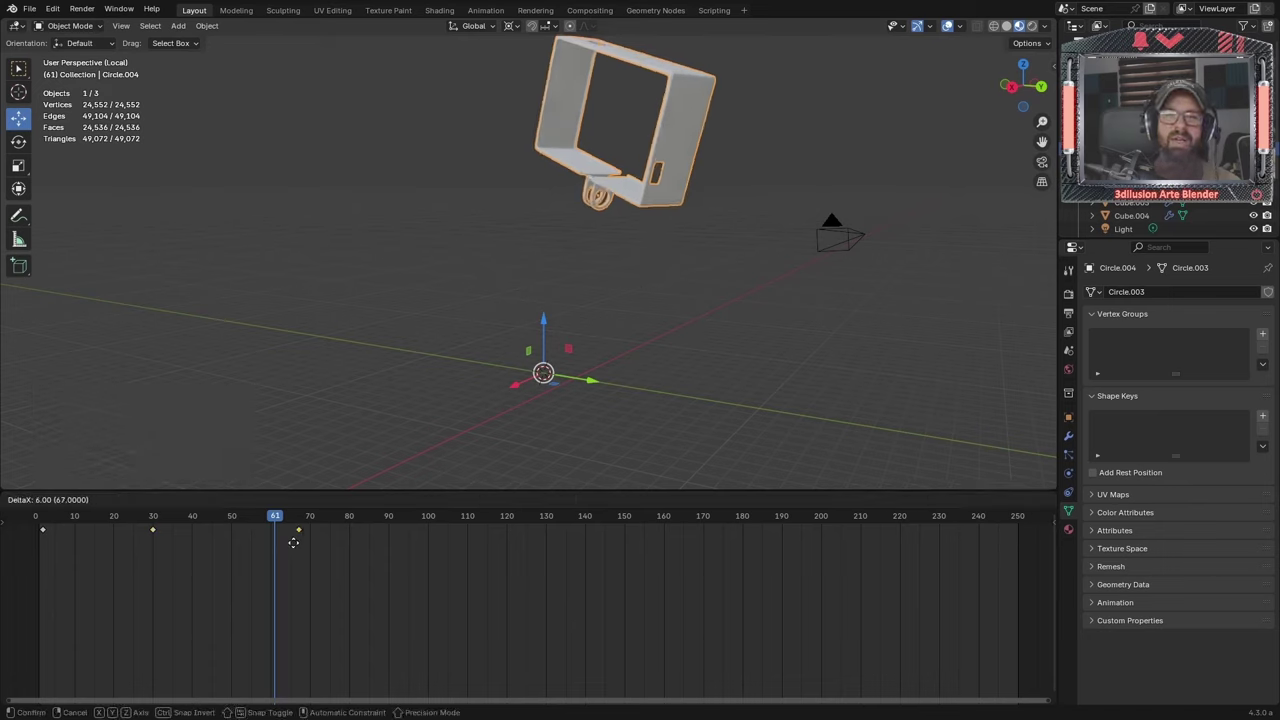
click(286, 542)
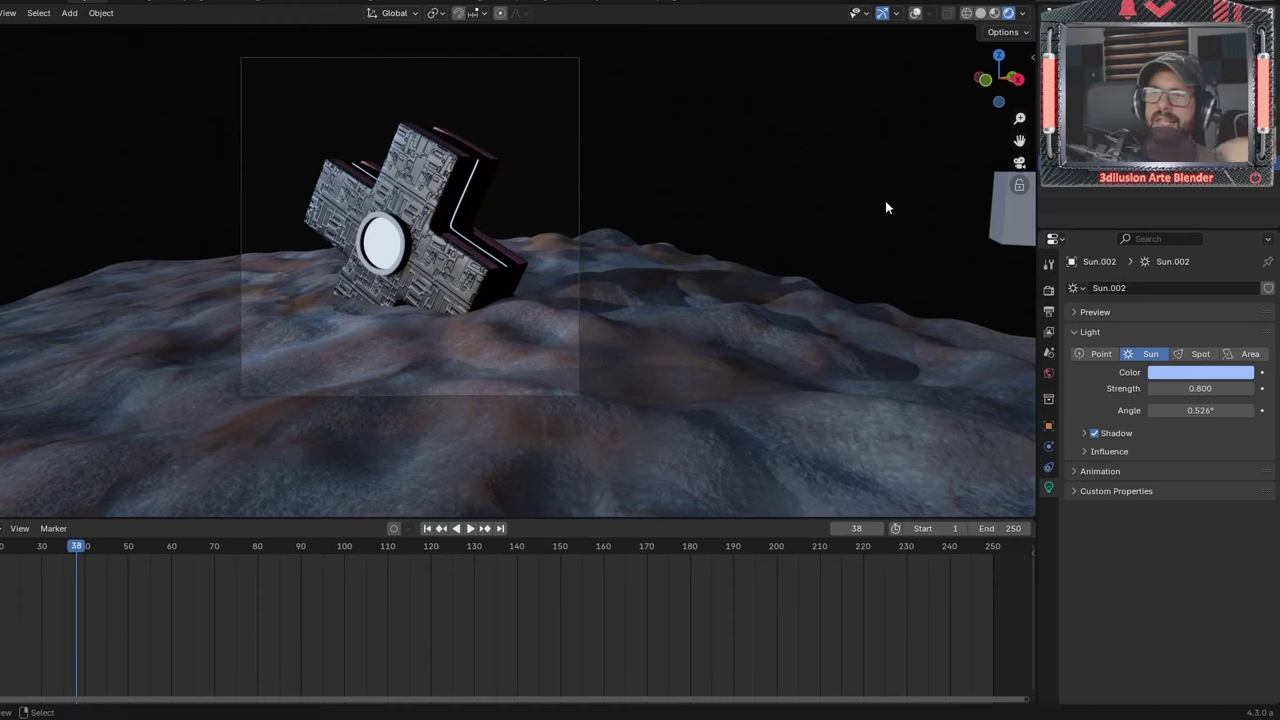
Enable Raytracing in the EEVEE render settings and expand its options
click(1047, 291)
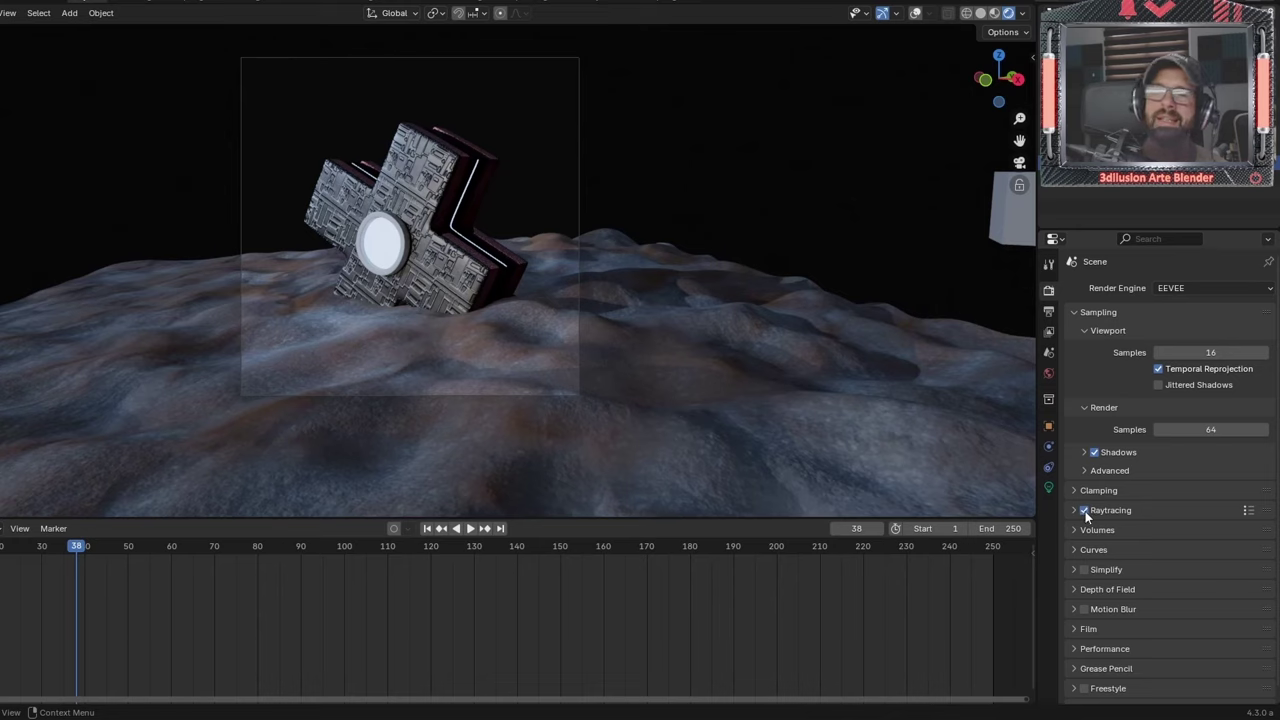
click(1084, 510)
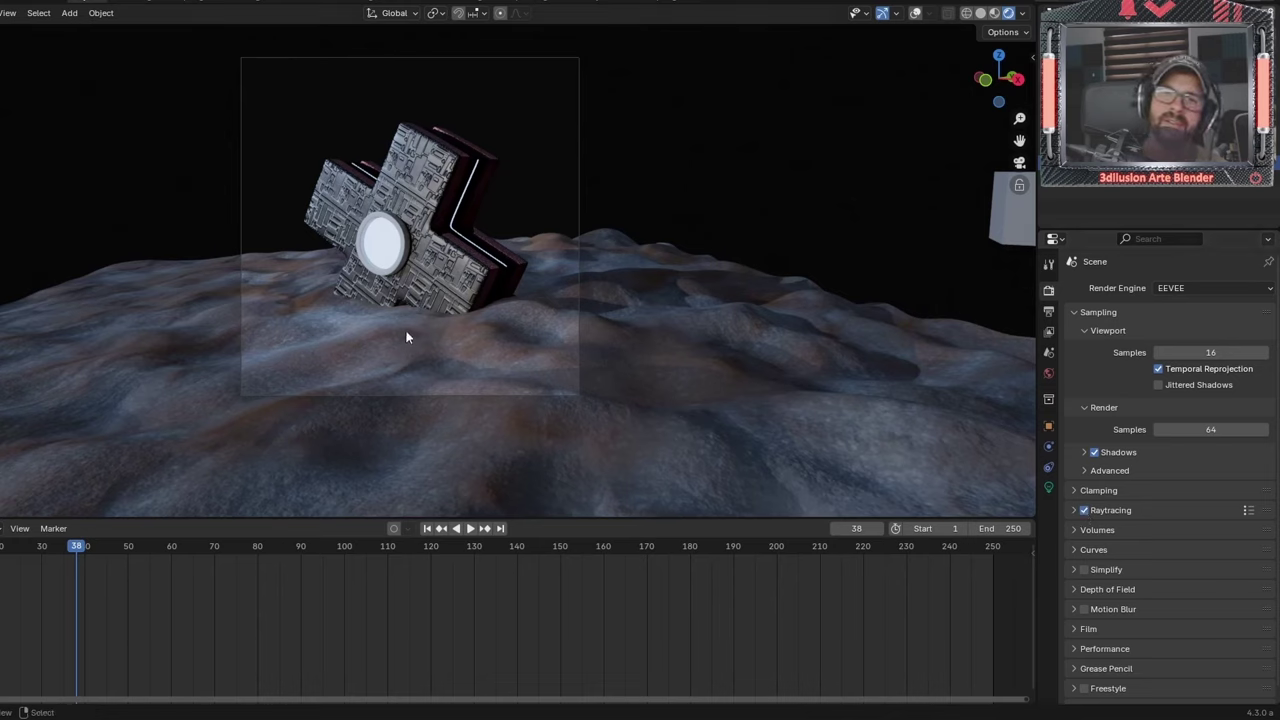
click(1084, 510)
click(1084, 510)
scroll(1074, 500, down, 1)
click(1074, 497)
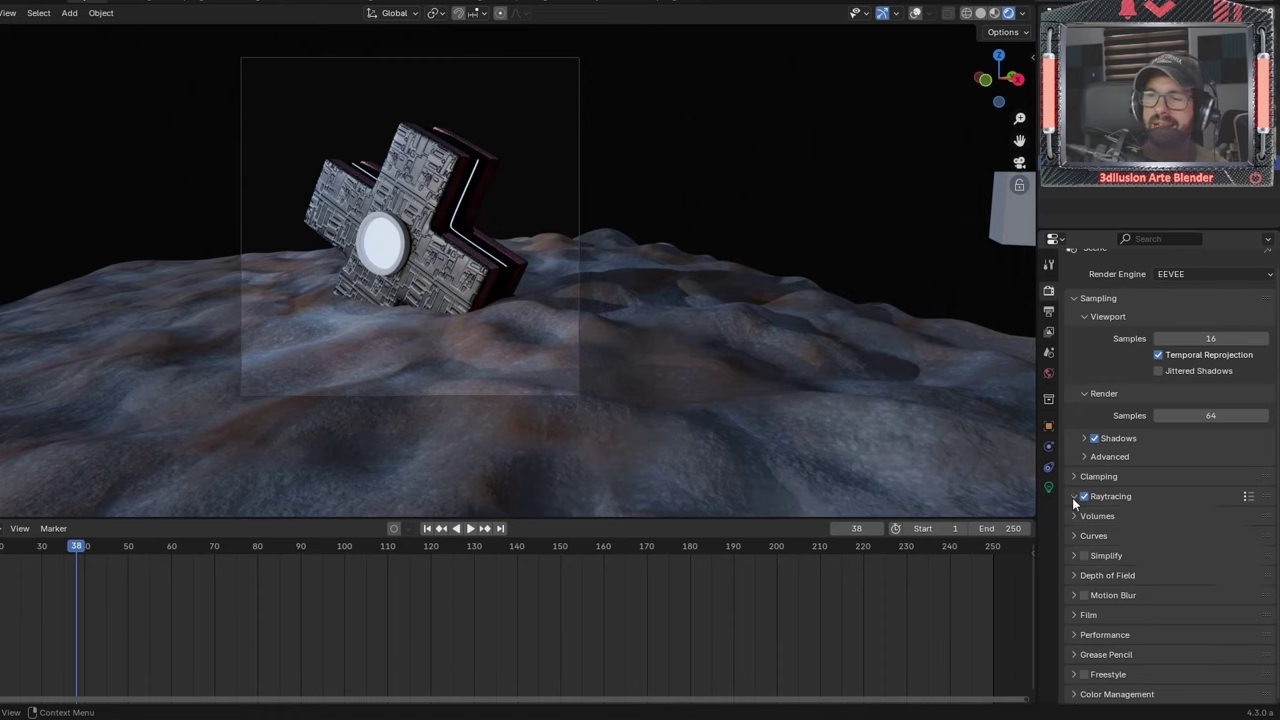
Toggle Fast GI Approximation off and back on, leaving it enabled
scroll(1070, 583, down, 2)
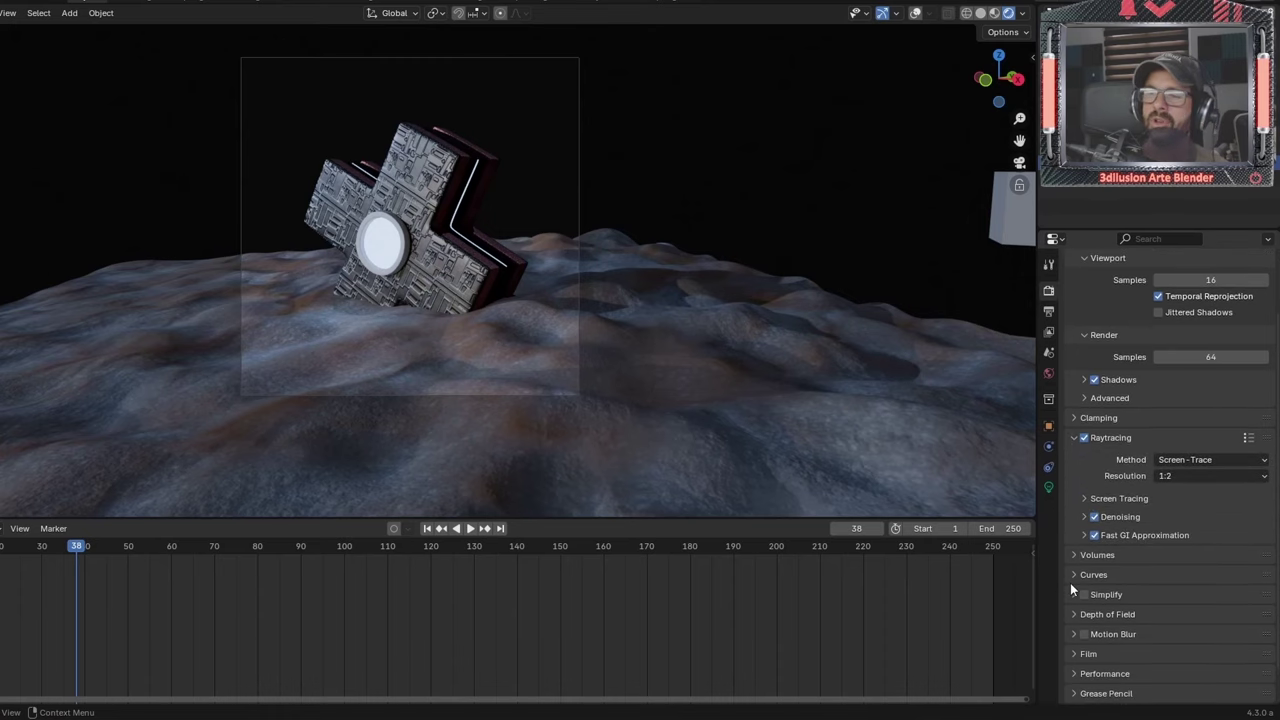
click(1095, 536)
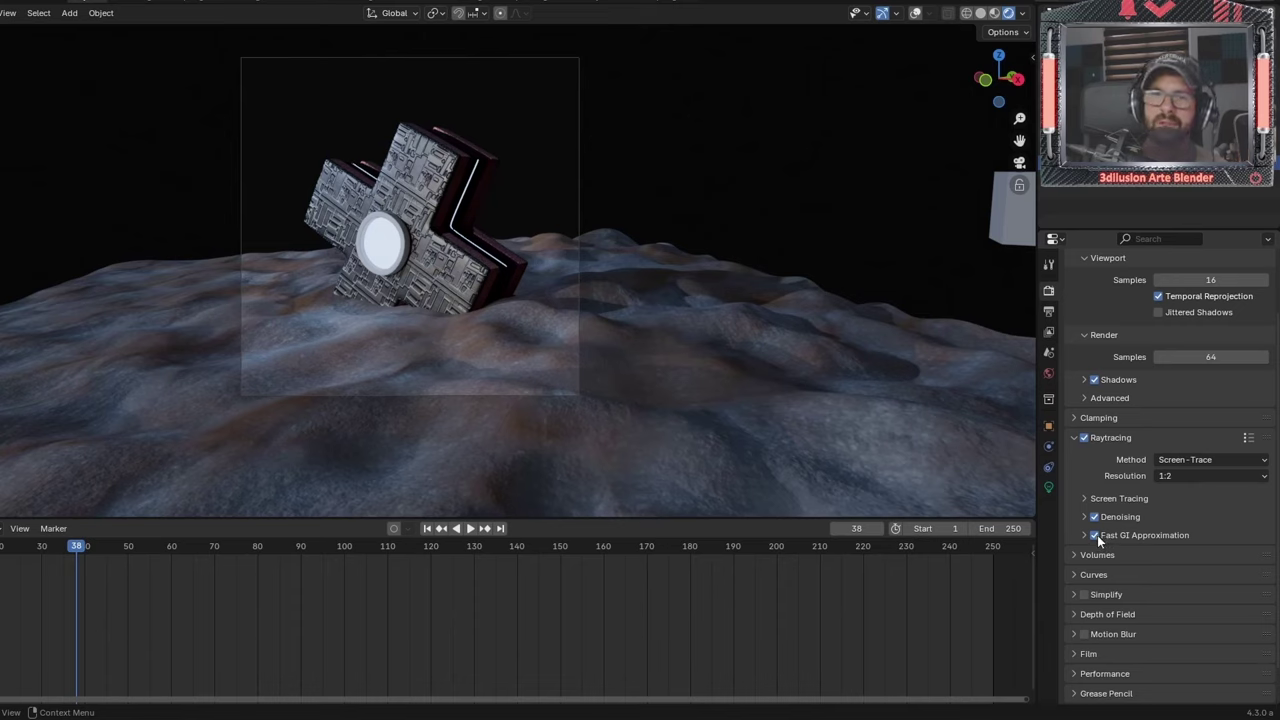
click(1095, 536)
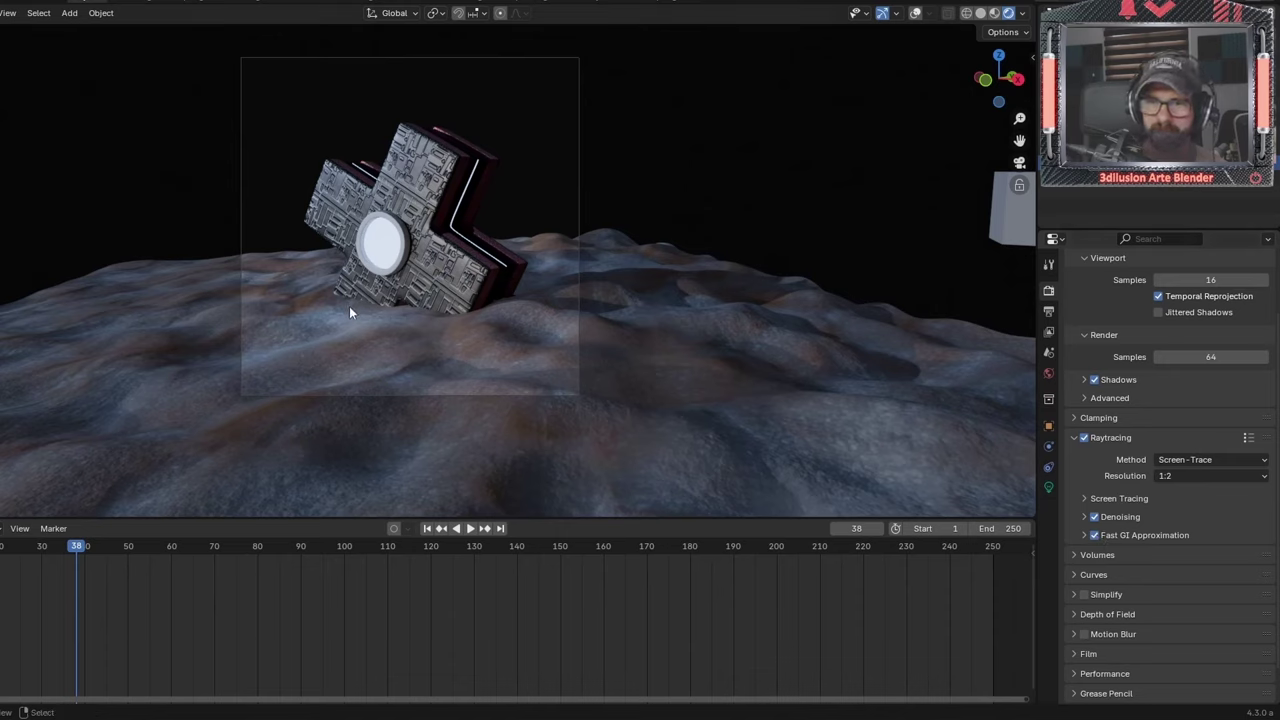
Set the Fast GI Approximation method to Ambient Occlusion with threshold 0.739
click(1094, 536)
click(1082, 536)
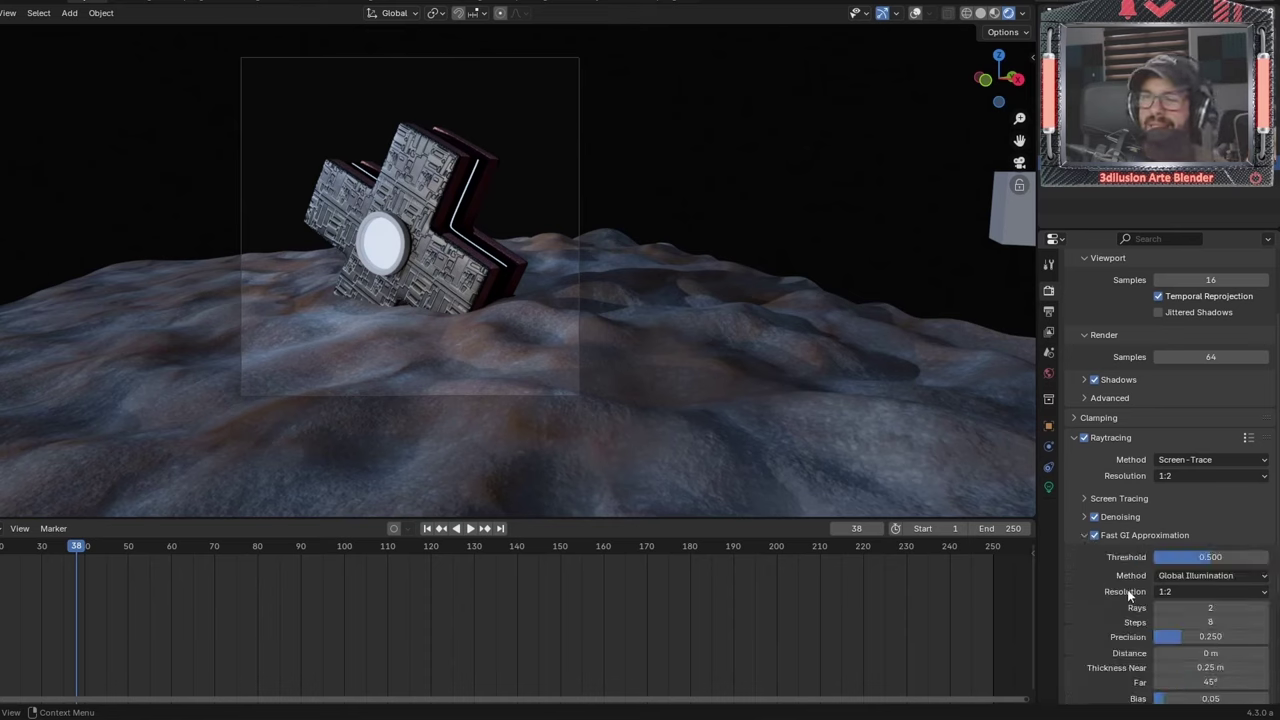
scroll(1114, 566, down, 4)
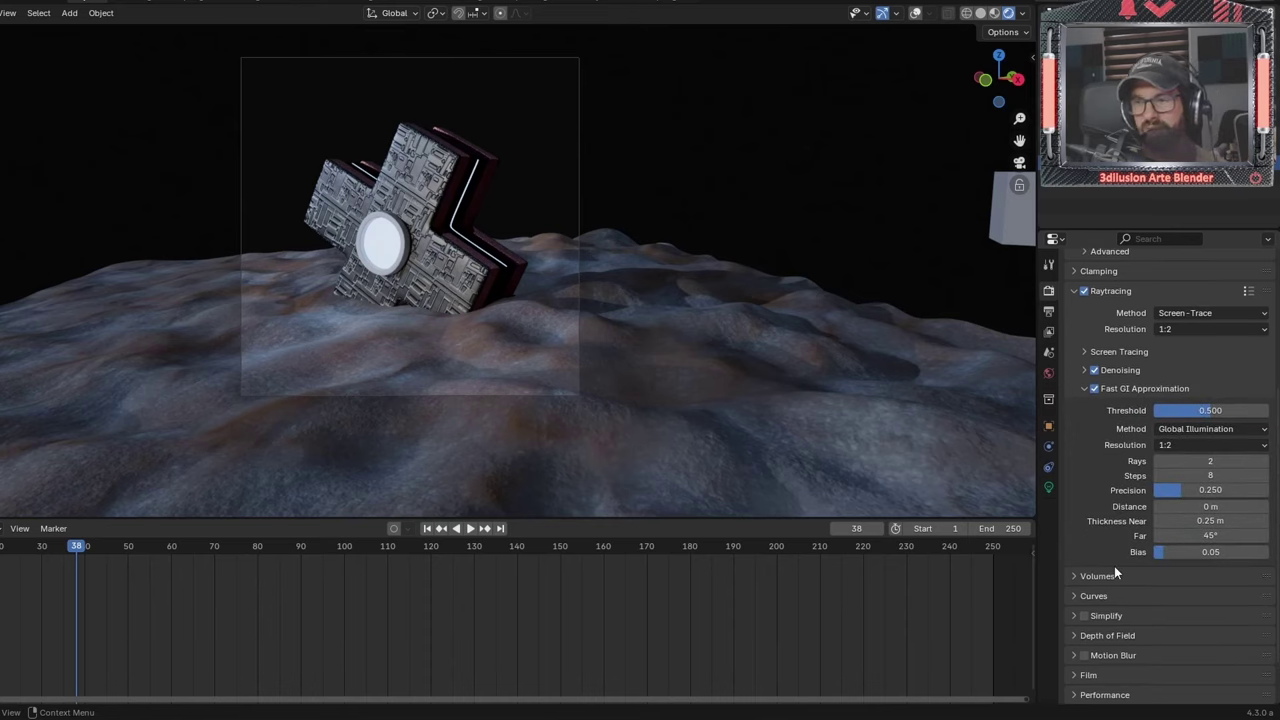
mouse_move(1205, 410)
mouse_down()
mouse_move(1180, 410)
mouse_move(1216, 410)
mouse_up()
click(1195, 428)
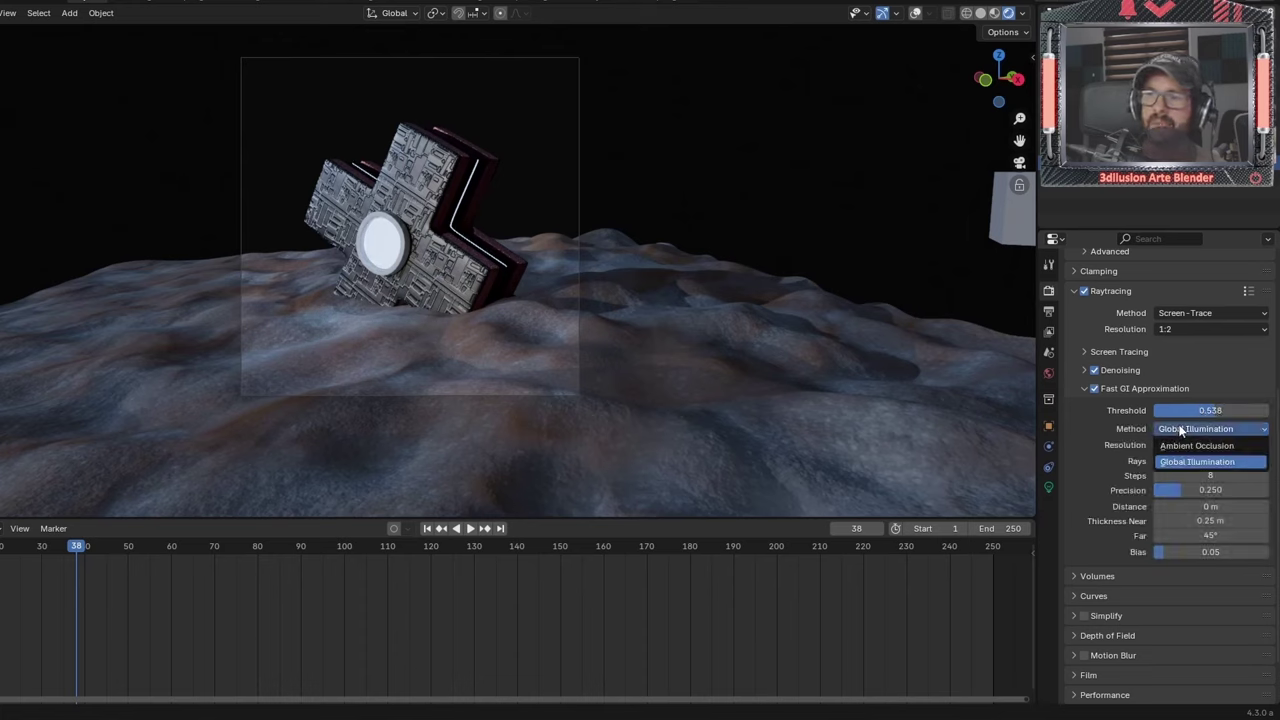
click(1181, 451)
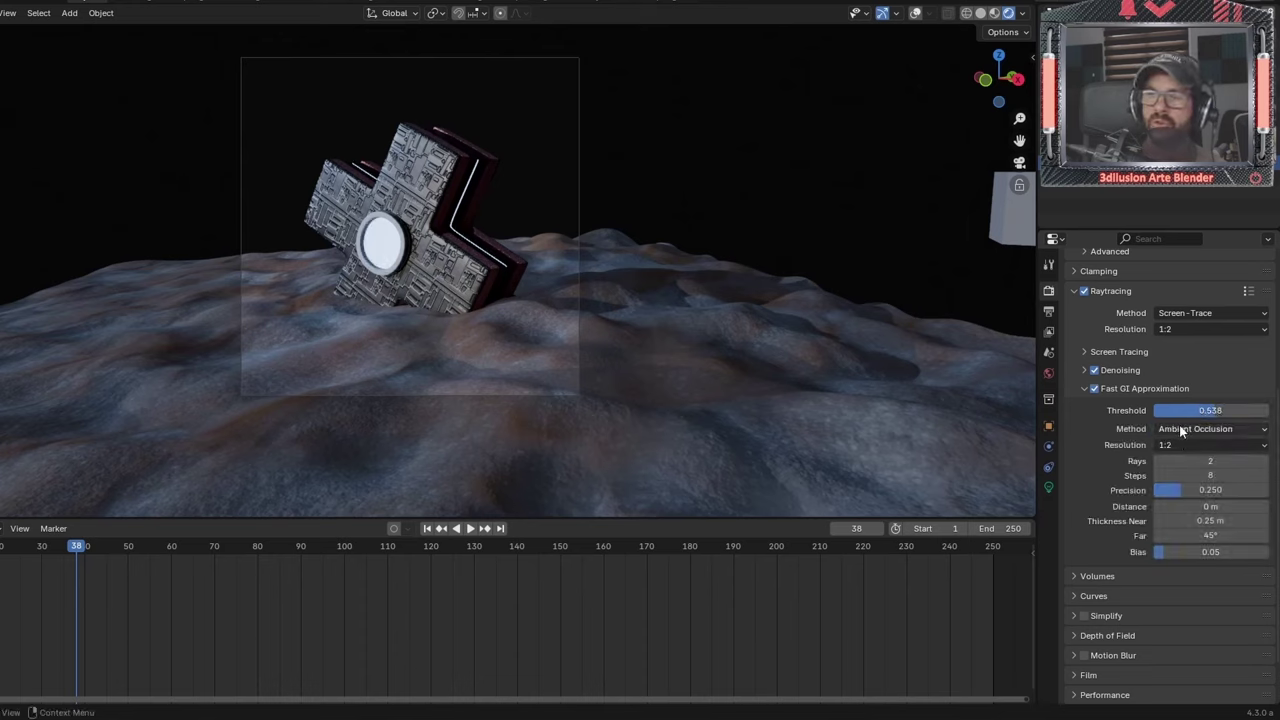
click(1185, 429)
click(1185, 428)
click(1160, 428)
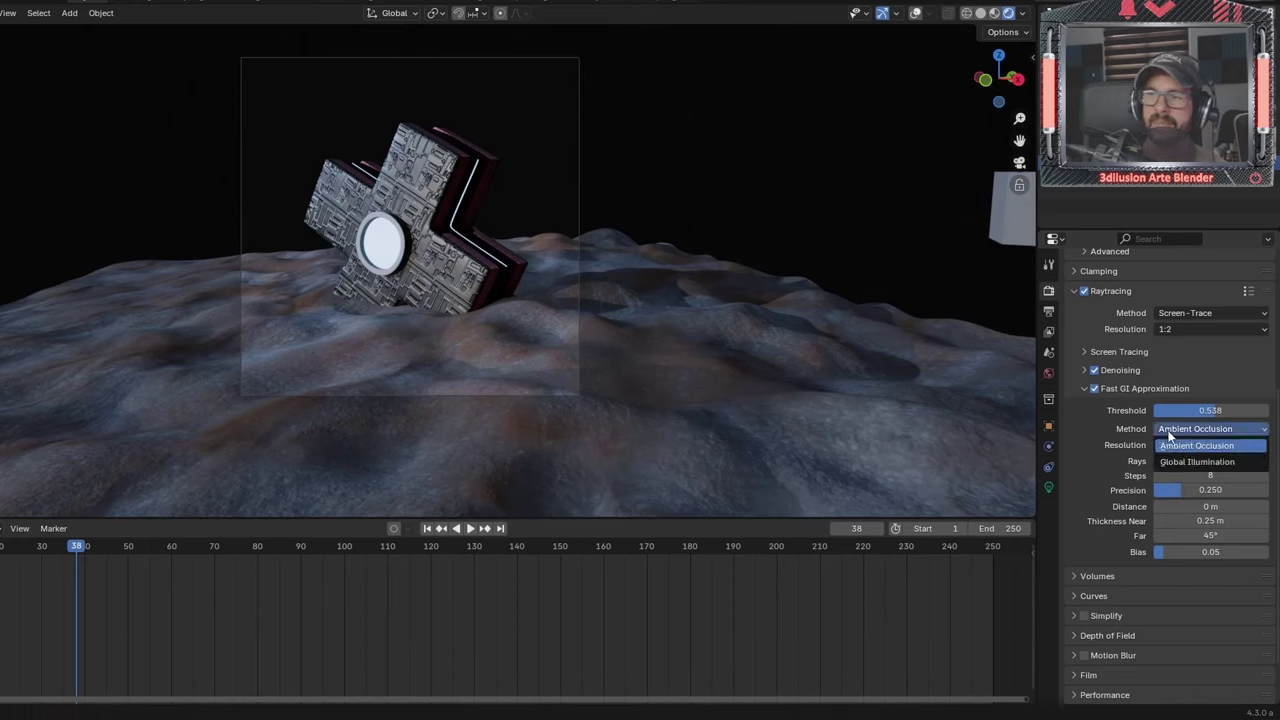
drag(1205, 410, 1240, 410)
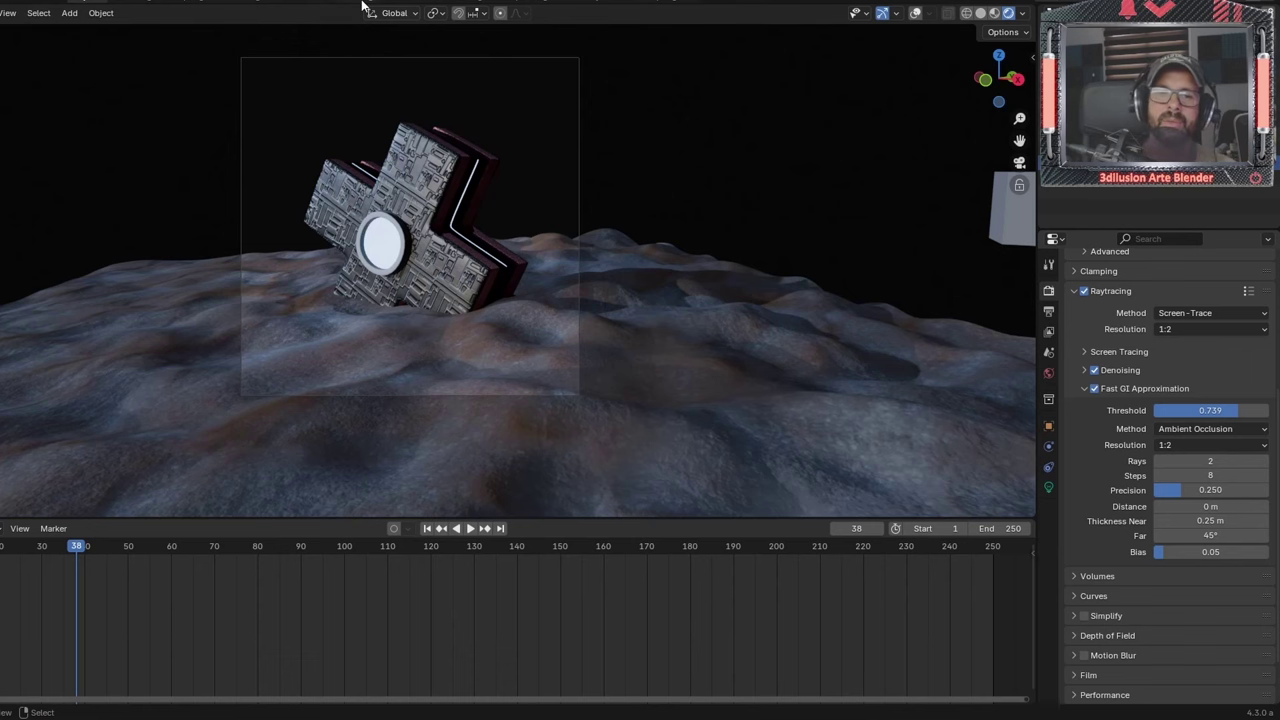
key(ctrl+Page_Down)
In the World node tree, add an Environment Texture wired to Background Color and browse for an image
click(155, 334)
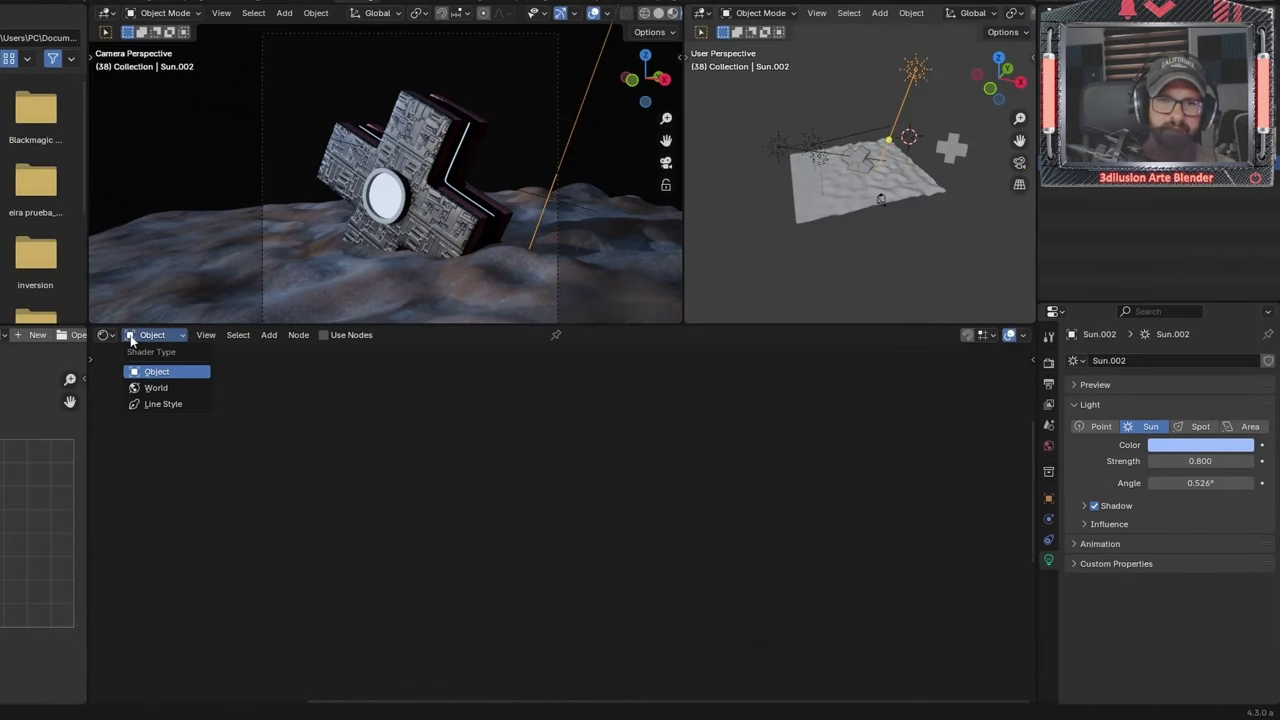
click(142, 388)
middle_drag(509, 480, 550, 537)
key(shift+a)
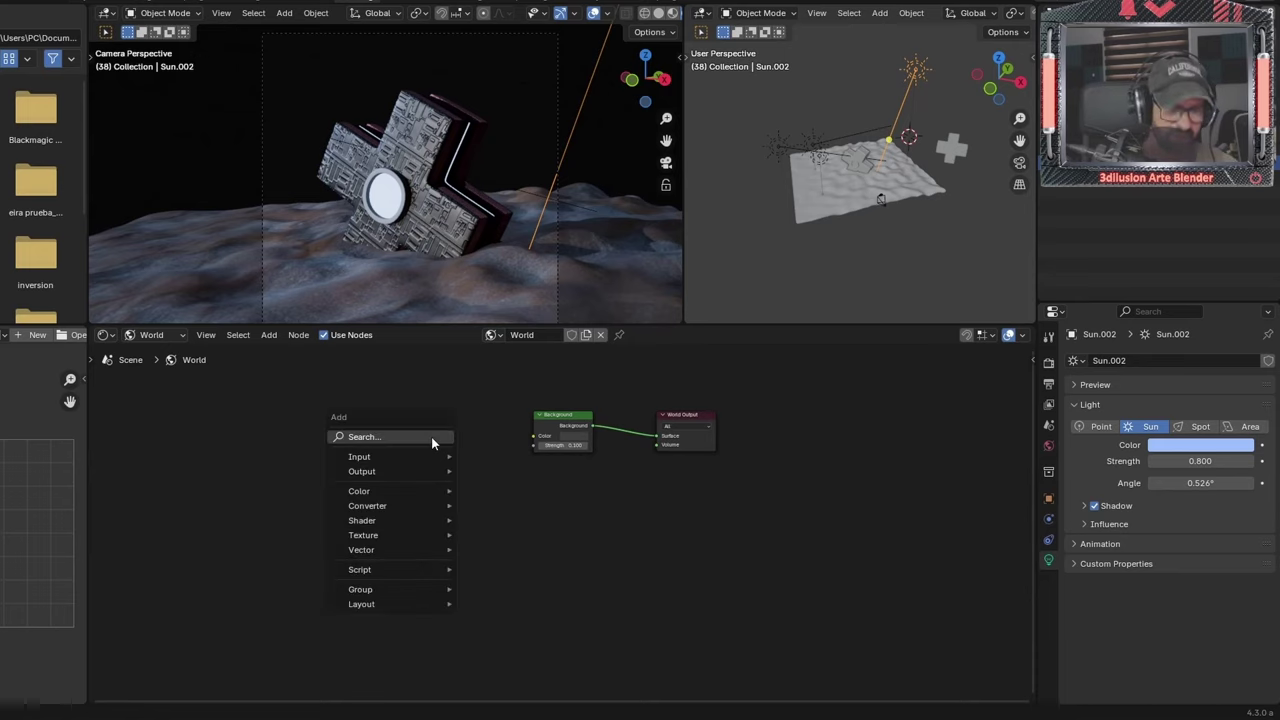
mouse_move(363, 535)
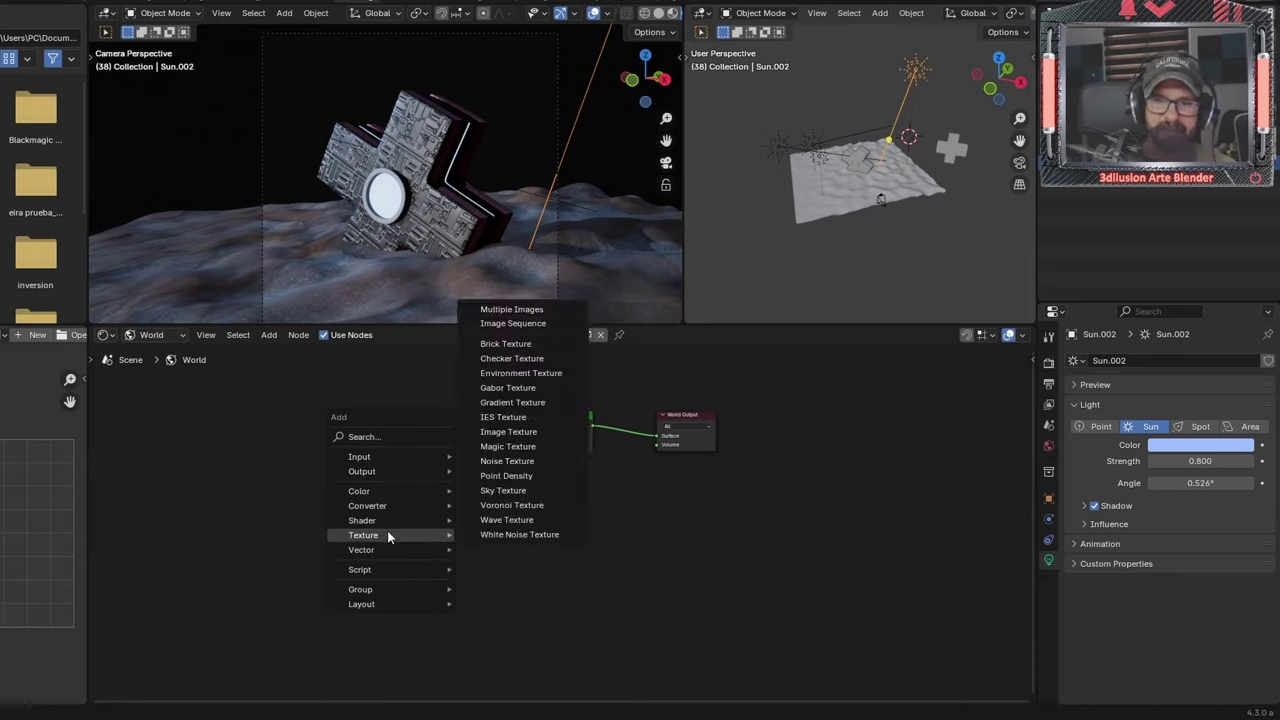
click(552, 382)
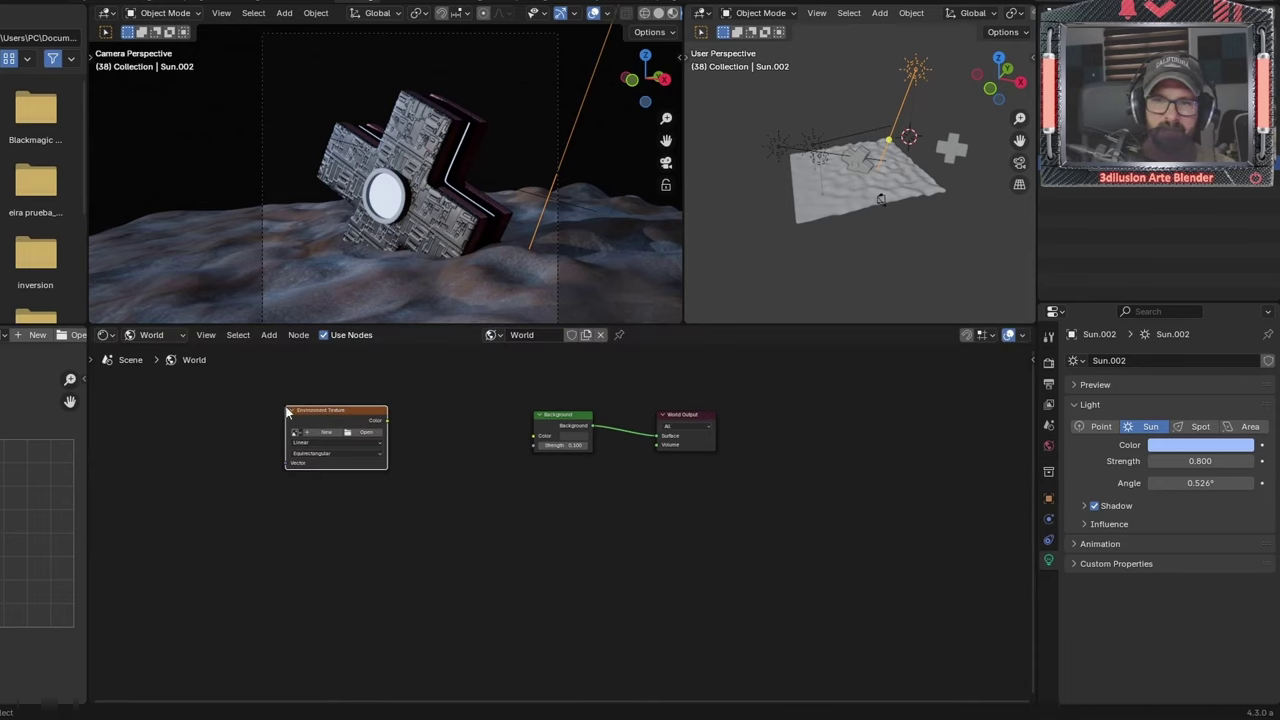
drag(386, 421, 533, 436)
click(372, 436)
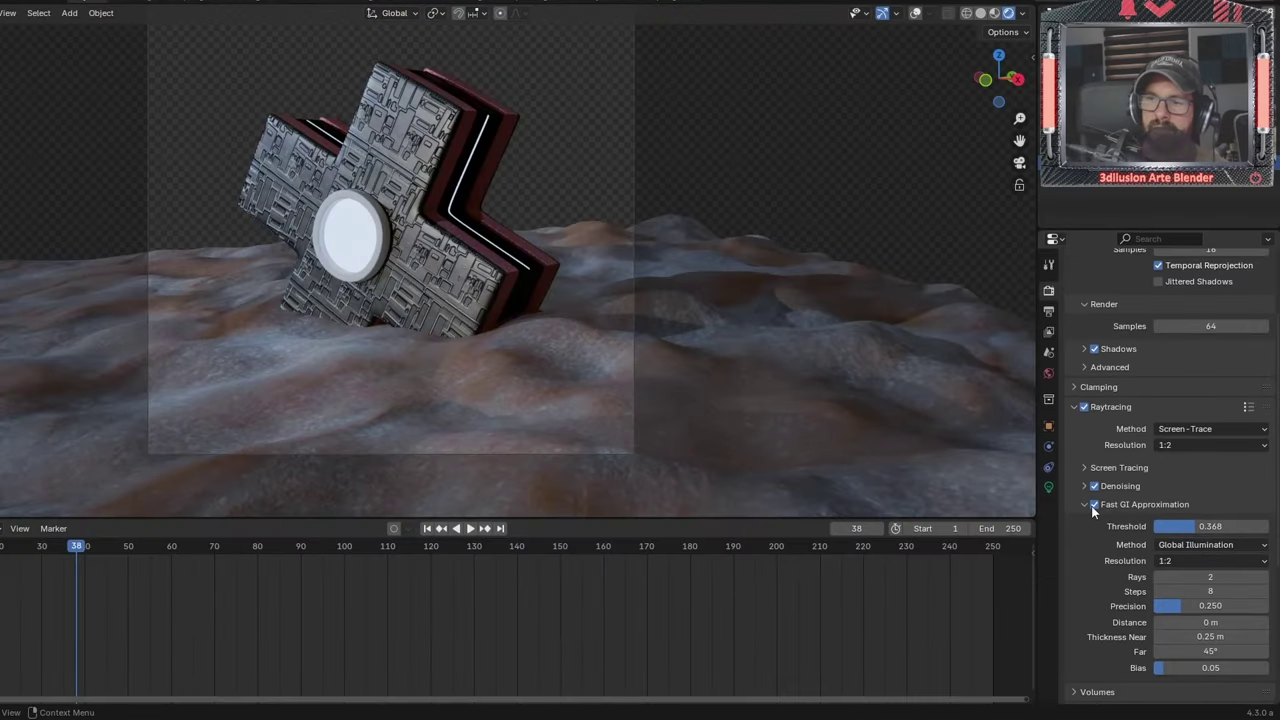
Toggle Fast GI Approximation off and on, then lower its threshold to 0.324
click(1094, 505)
click(1094, 505)
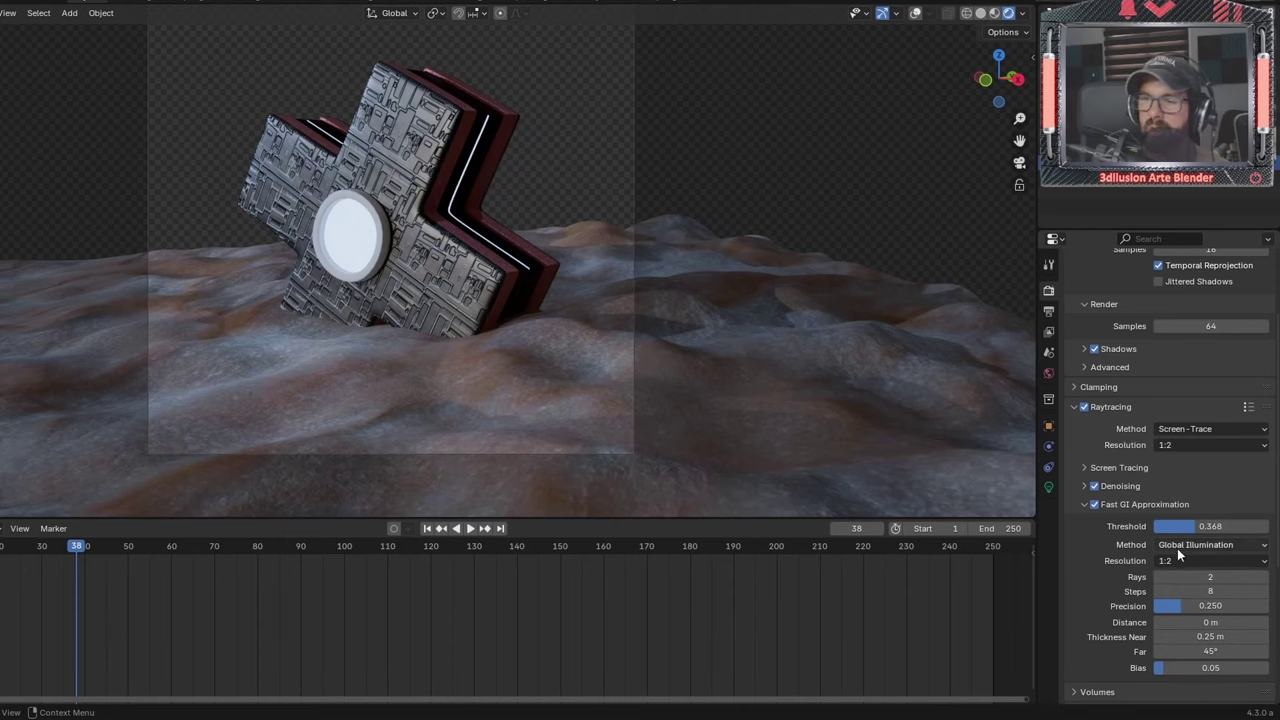
click(1195, 526)
mouse_move(1195, 526)
mouse_down()
mouse_move(1155, 526)
mouse_move(1268, 526)
mouse_move(1191, 526)
mouse_up()
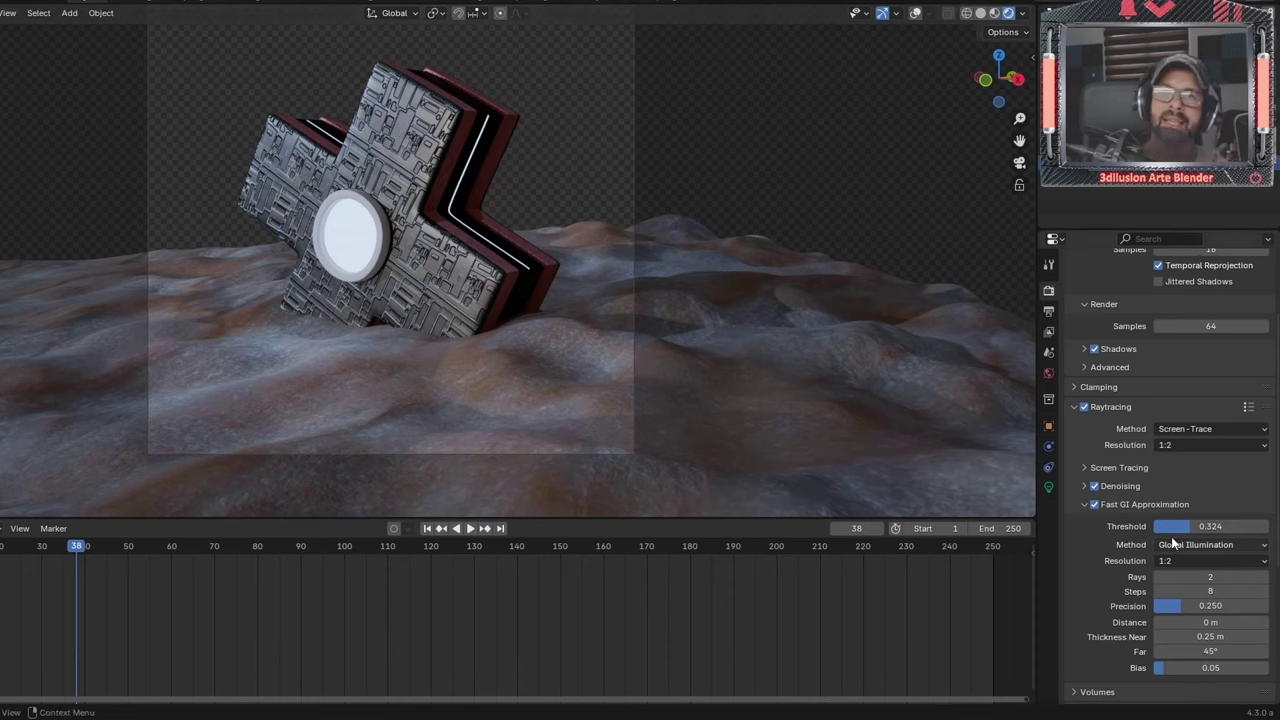
scroll(1171, 536, up, 2)
scroll(1171, 536, up, 1)
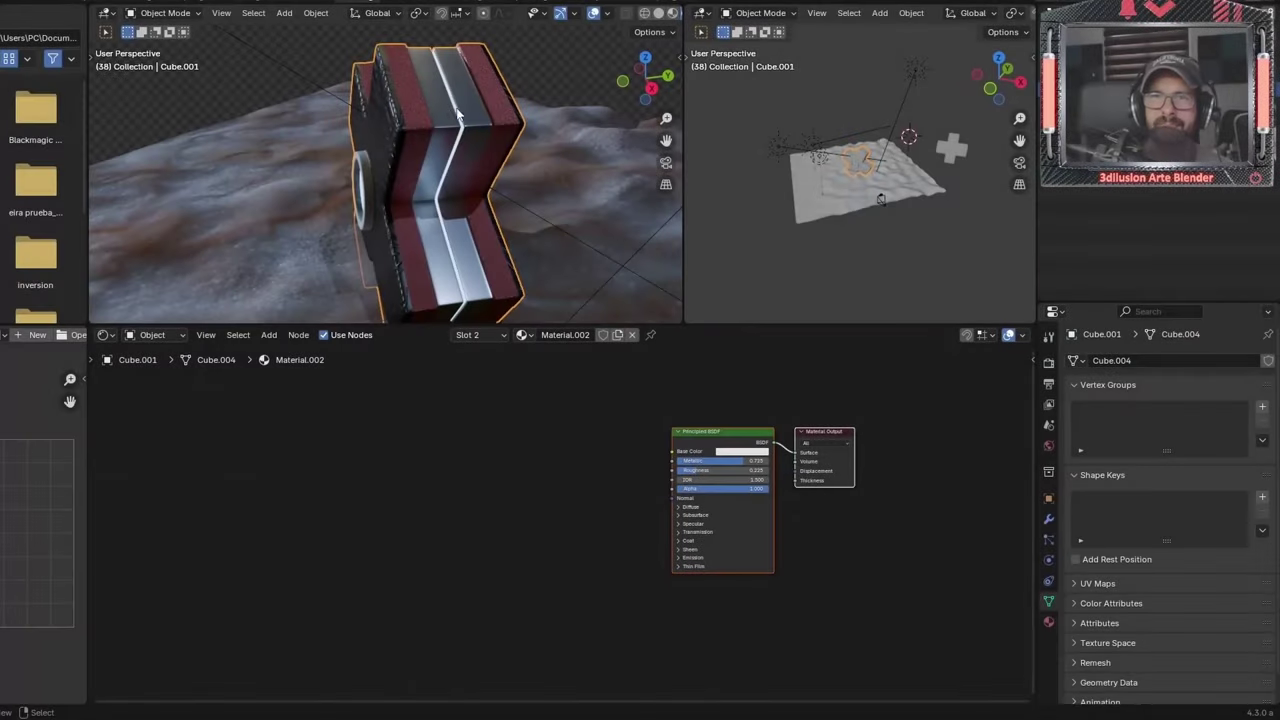
Replace the Principled BSDF node with a new Metallic BSDF node
click(692, 438)
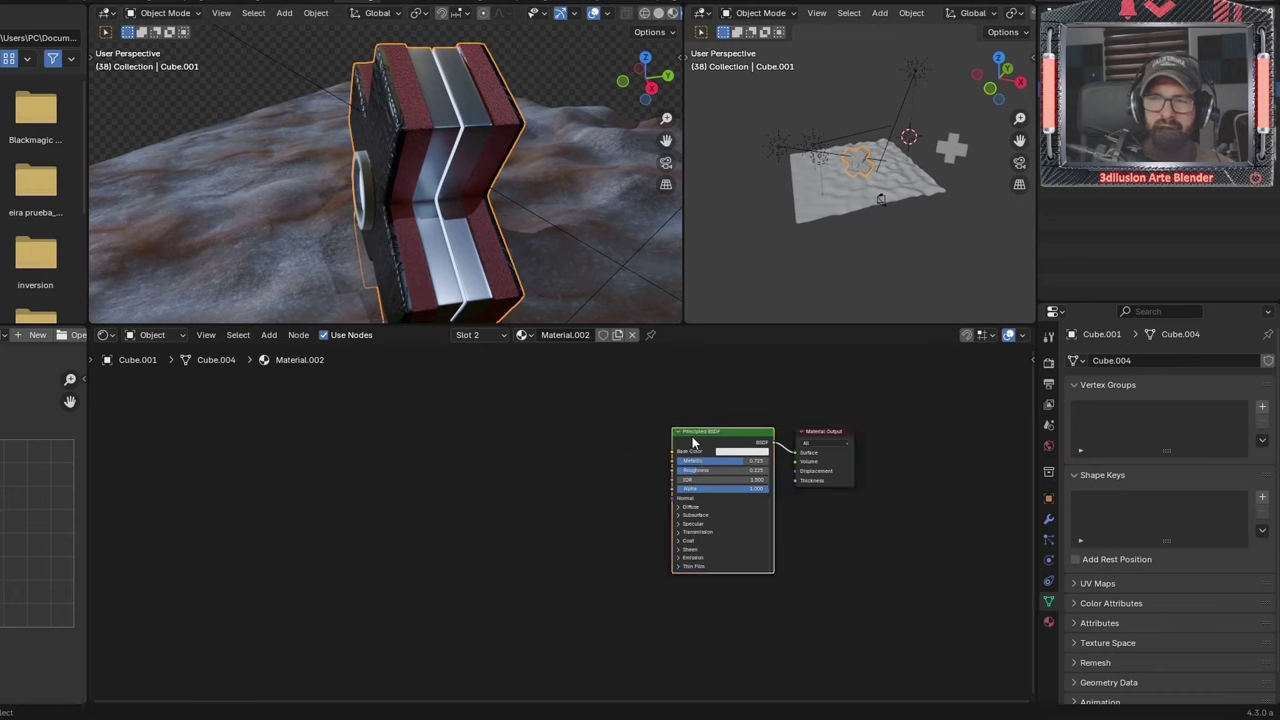
key(Delete)
key(shift+a)
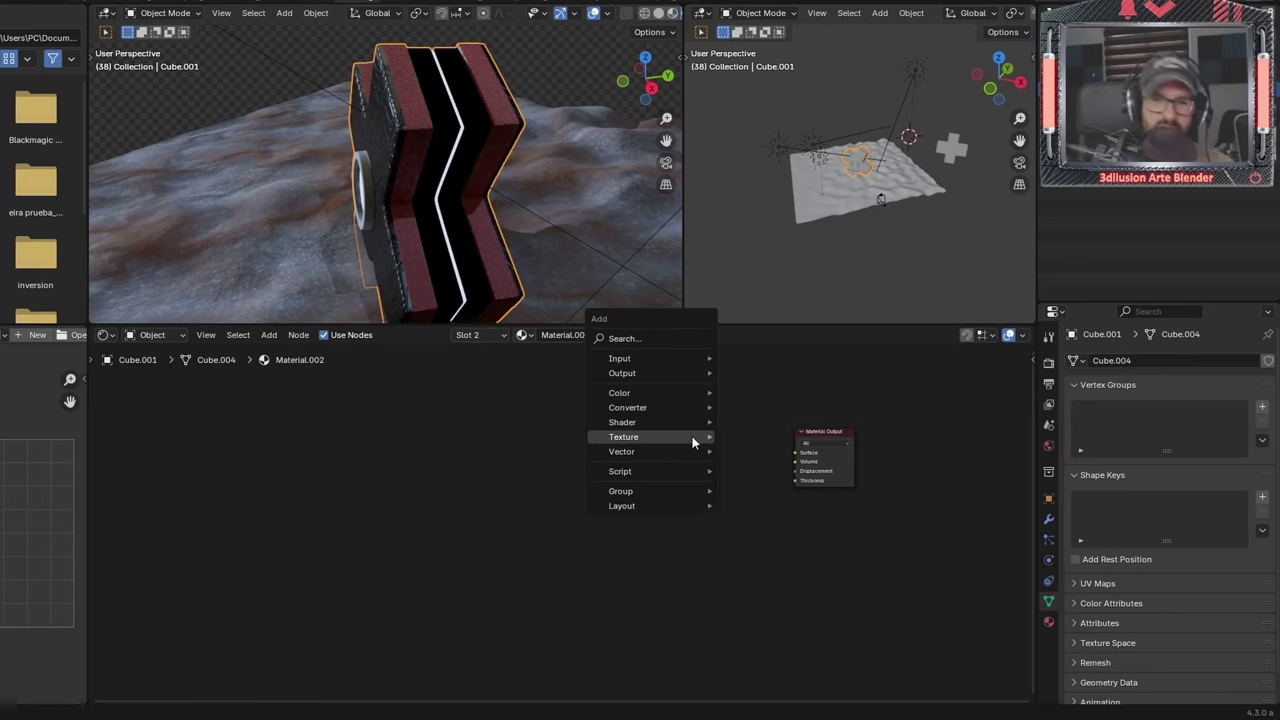
mouse_move(640, 422)
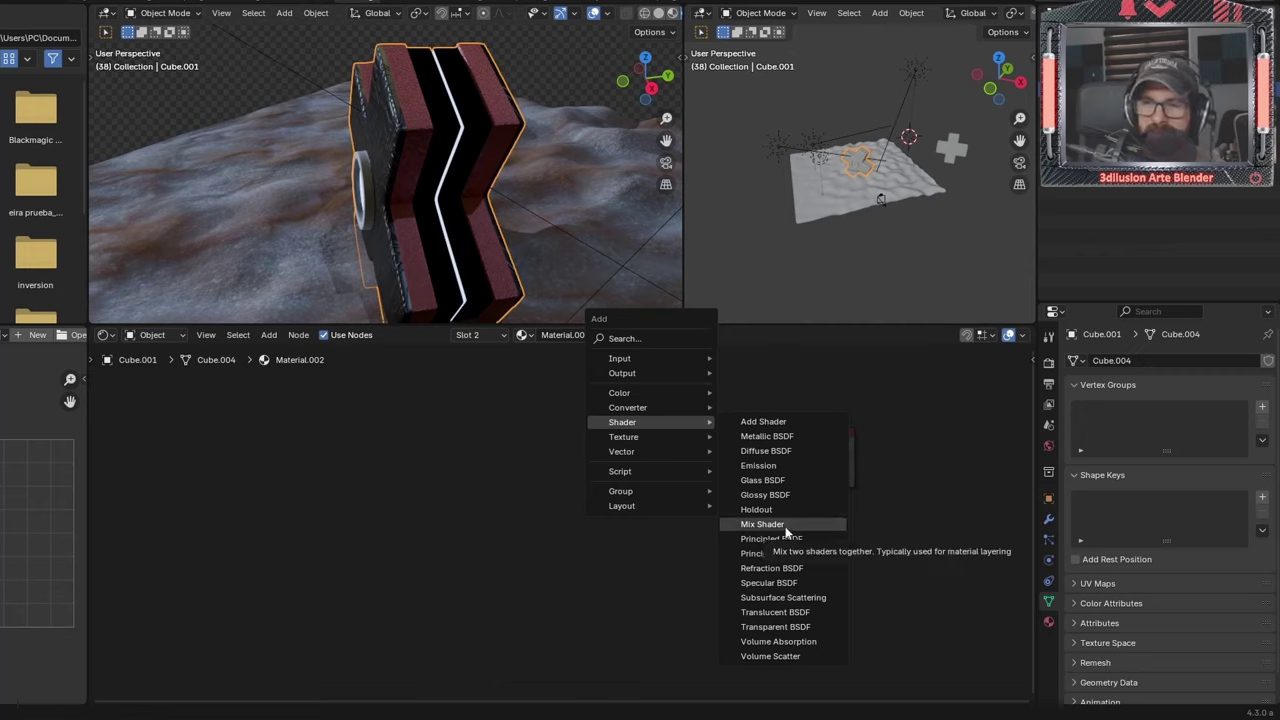
click(773, 437)
Try different roughness values, raise anisotropy to 0.191, and look over the Fresnel type options
mouse_move(603, 442)
mouse_down()
mouse_move(515, 442)
mouse_move(648, 442)
mouse_up()
drag(600, 442, 530, 442)
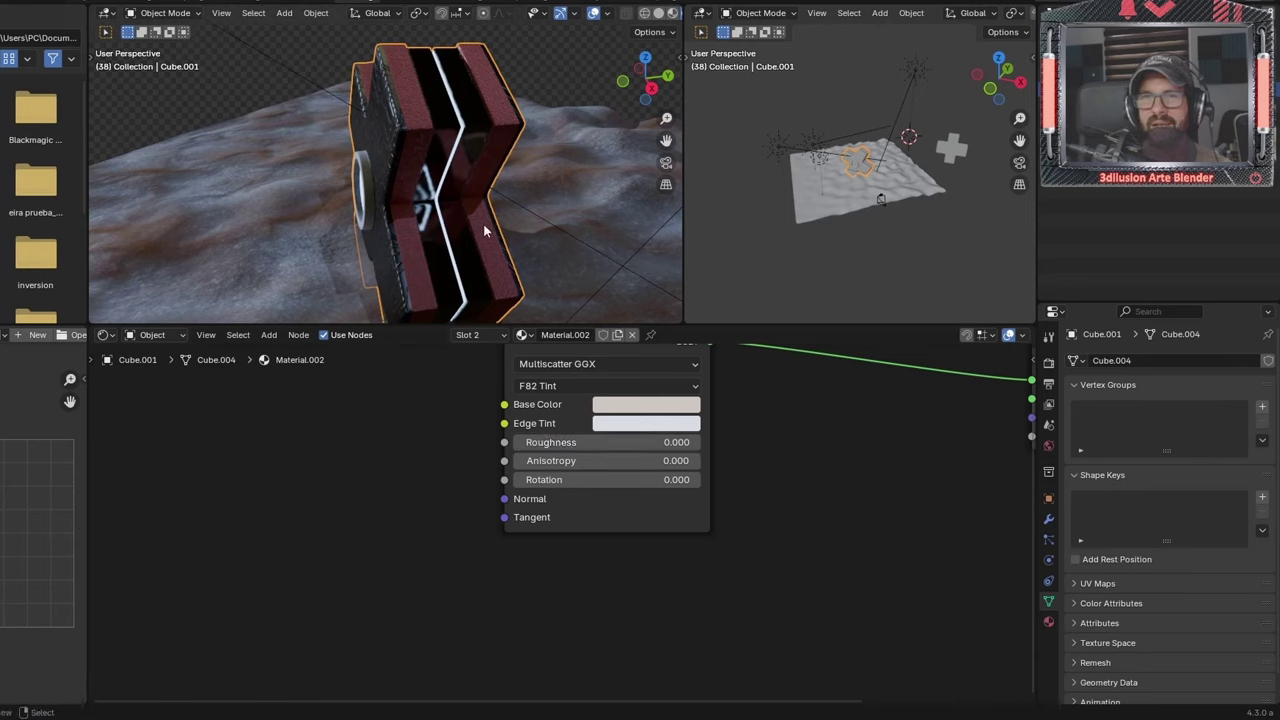
mouse_move(483, 223)
middle_down()
mouse_move(561, 190)
mouse_move(528, 157)
mouse_move(500, 188)
middle_up()
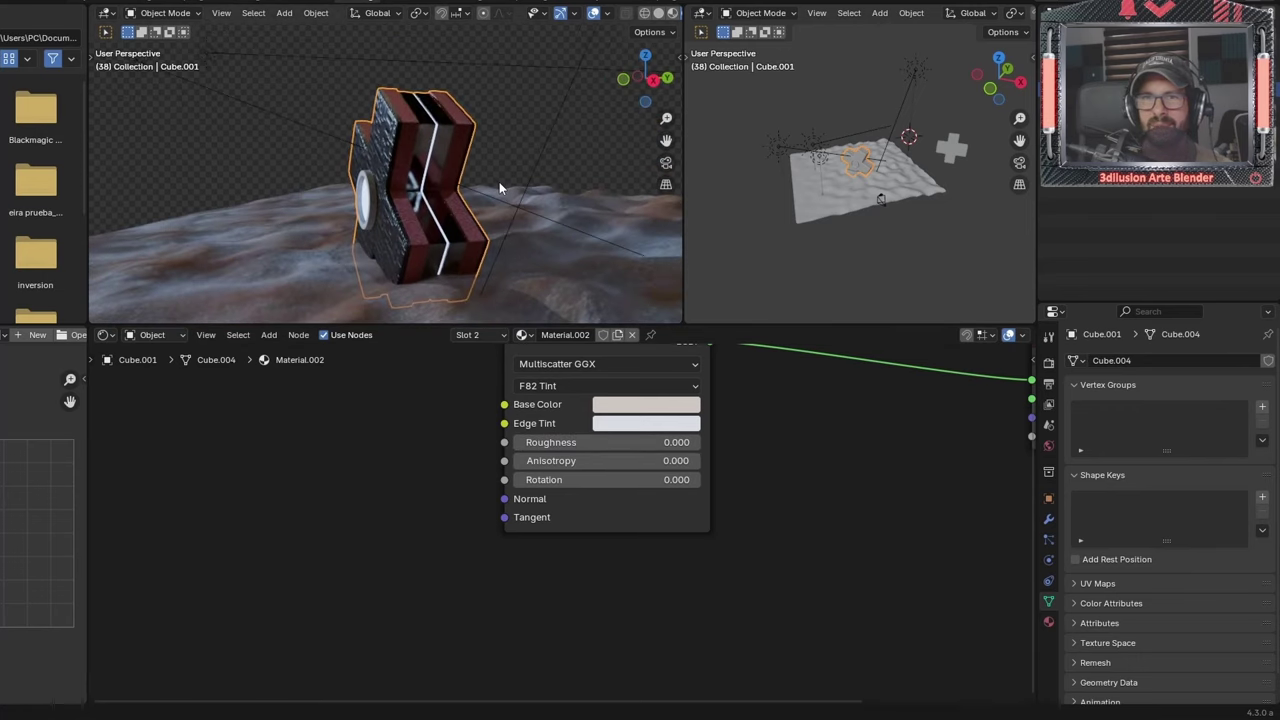
mouse_move(551, 466)
mouse_down()
mouse_move(590, 466)
mouse_move(585, 480)
mouse_up()
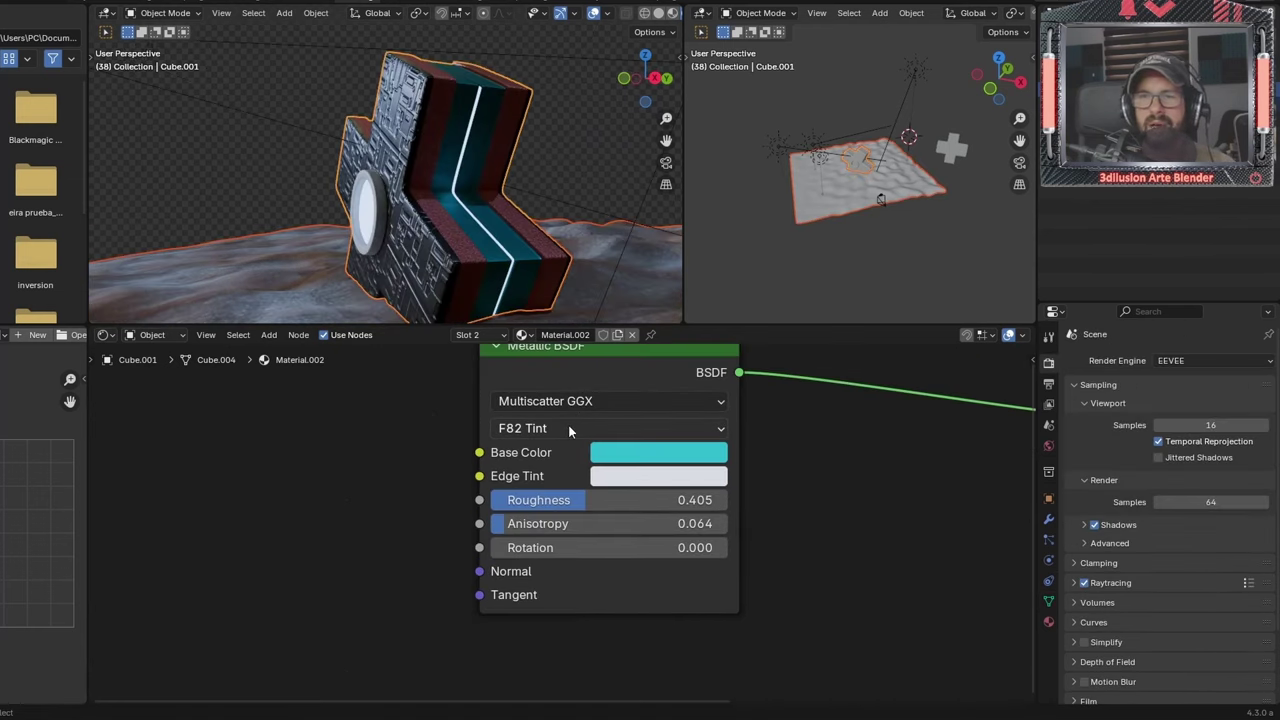
click(568, 425)
click(580, 428)
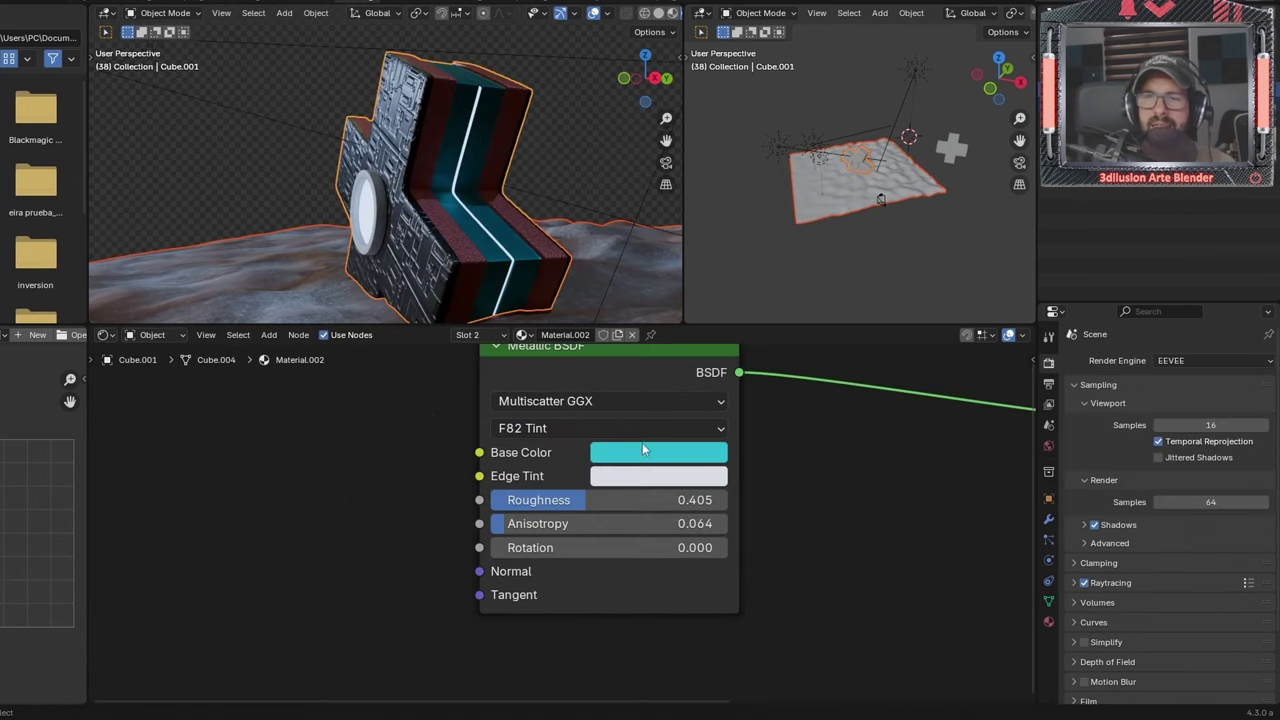
Make the base colour green and the edge tint blue, and lower roughness to 0.186
click(646, 455)
drag(675, 144, 648, 178)
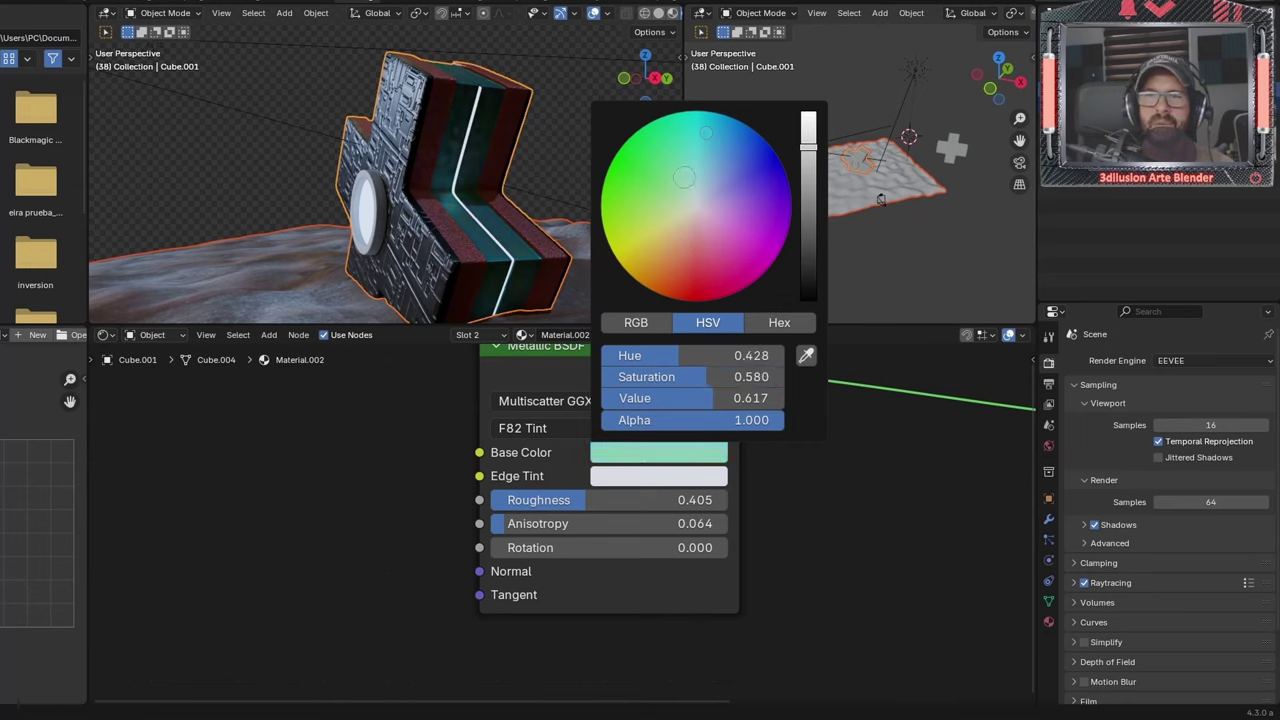
click(597, 480)
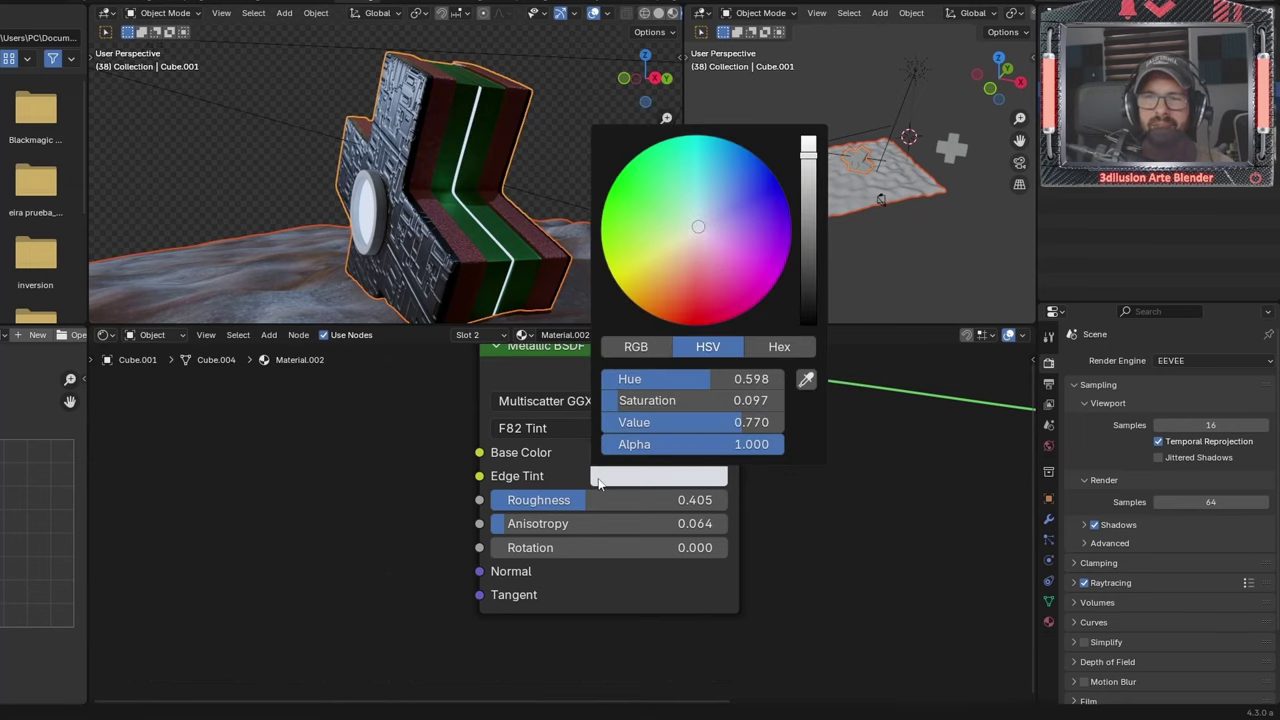
drag(732, 206, 763, 188)
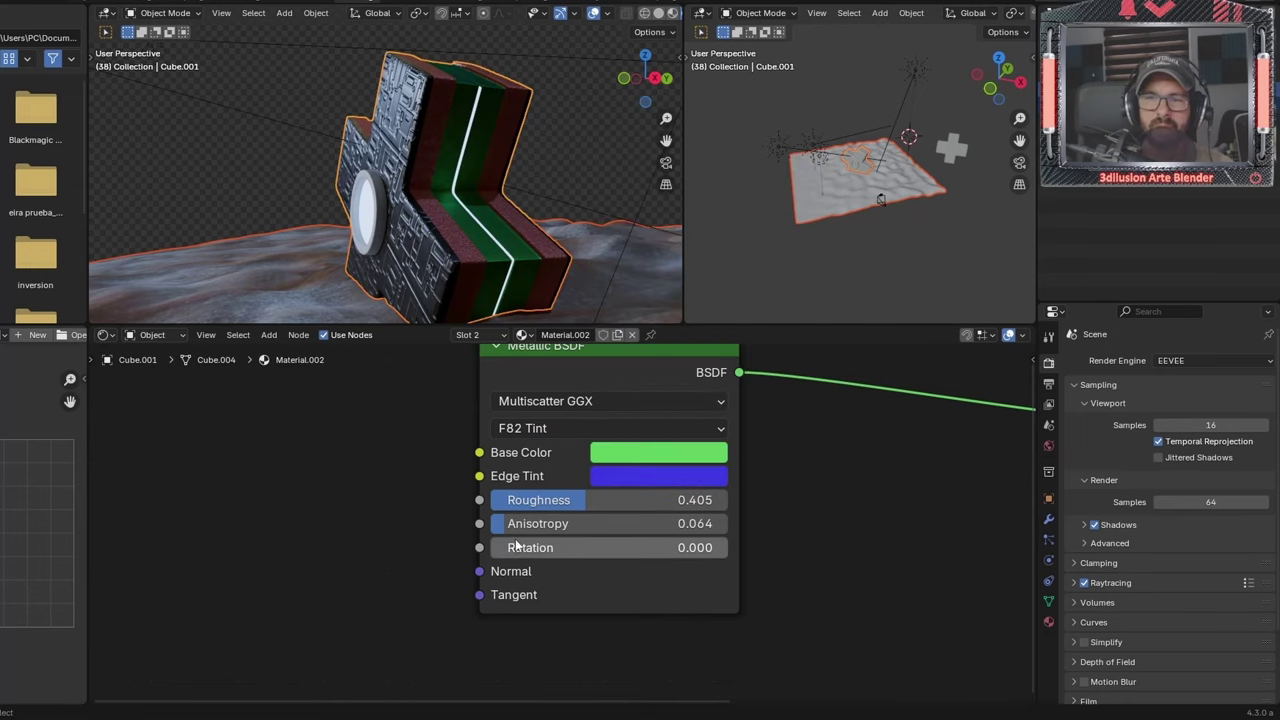
mouse_move(575, 503)
mouse_down()
mouse_move(507, 503)
mouse_move(645, 500)
mouse_move(535, 500)
mouse_up()
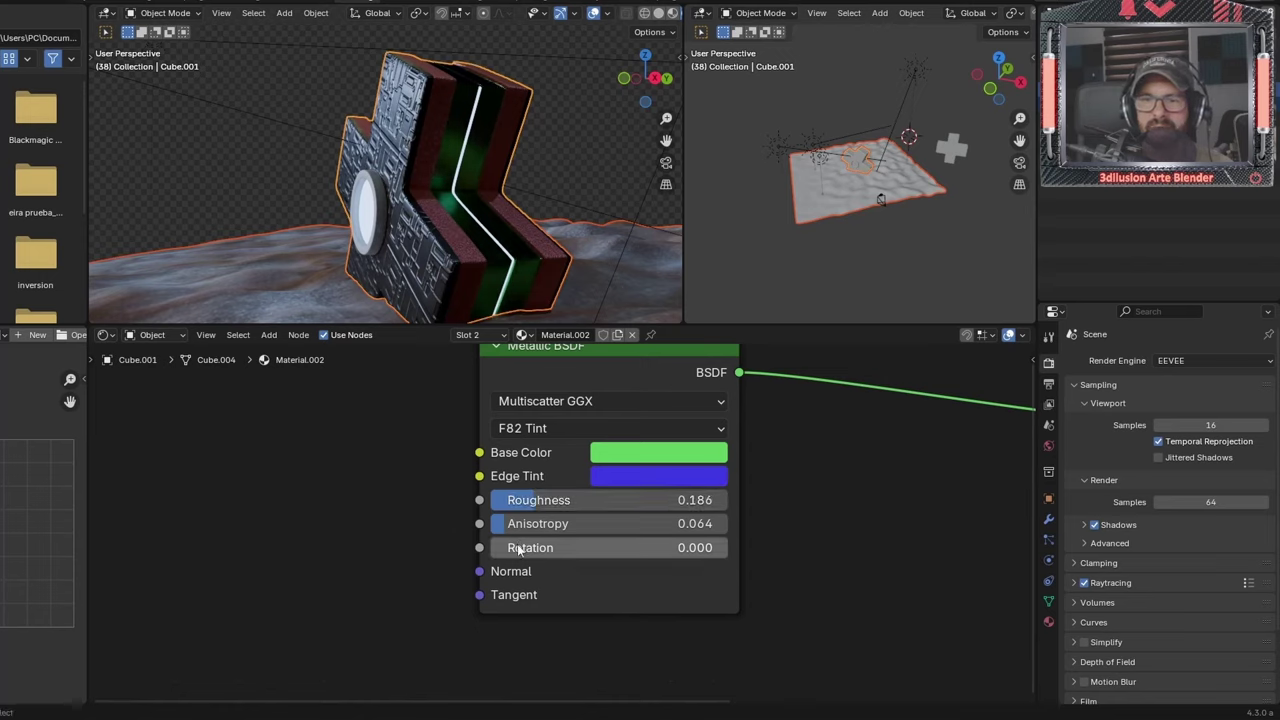
click(545, 430)
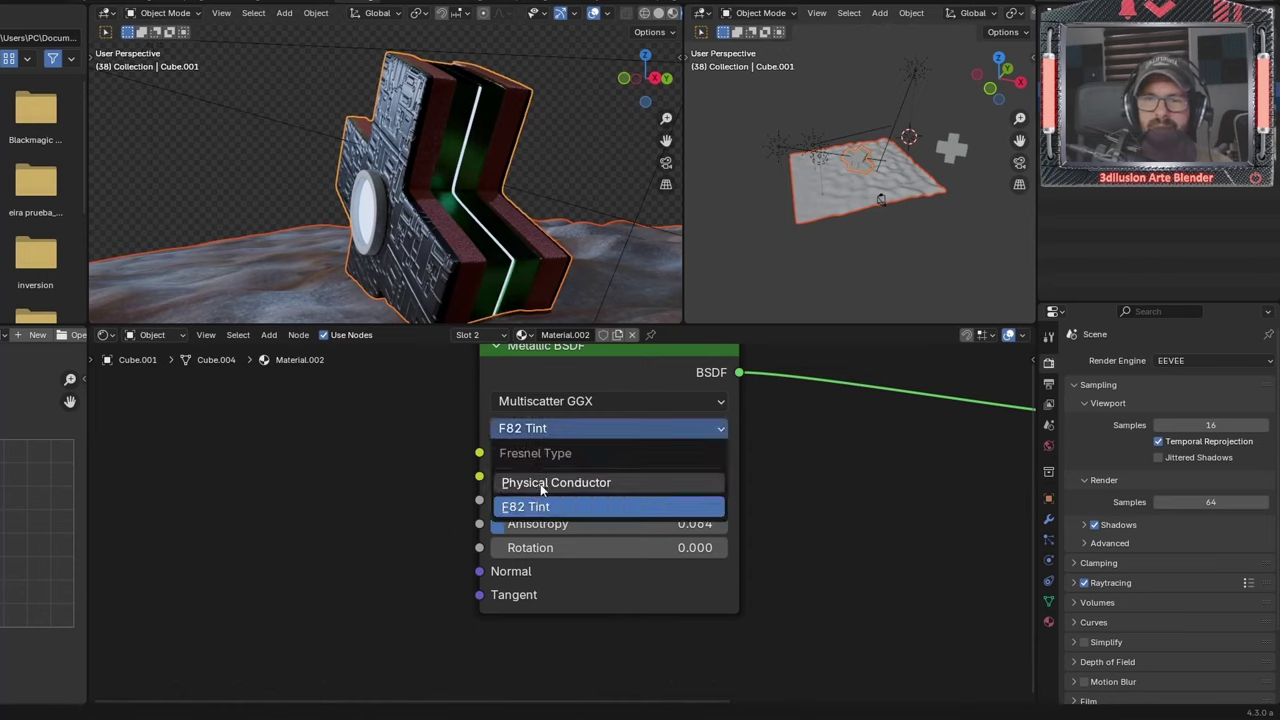
Switch Fresnel Type to Physical Conductor, then try IOR values down to 0.400 and Extinction 5.300
click(541, 484)
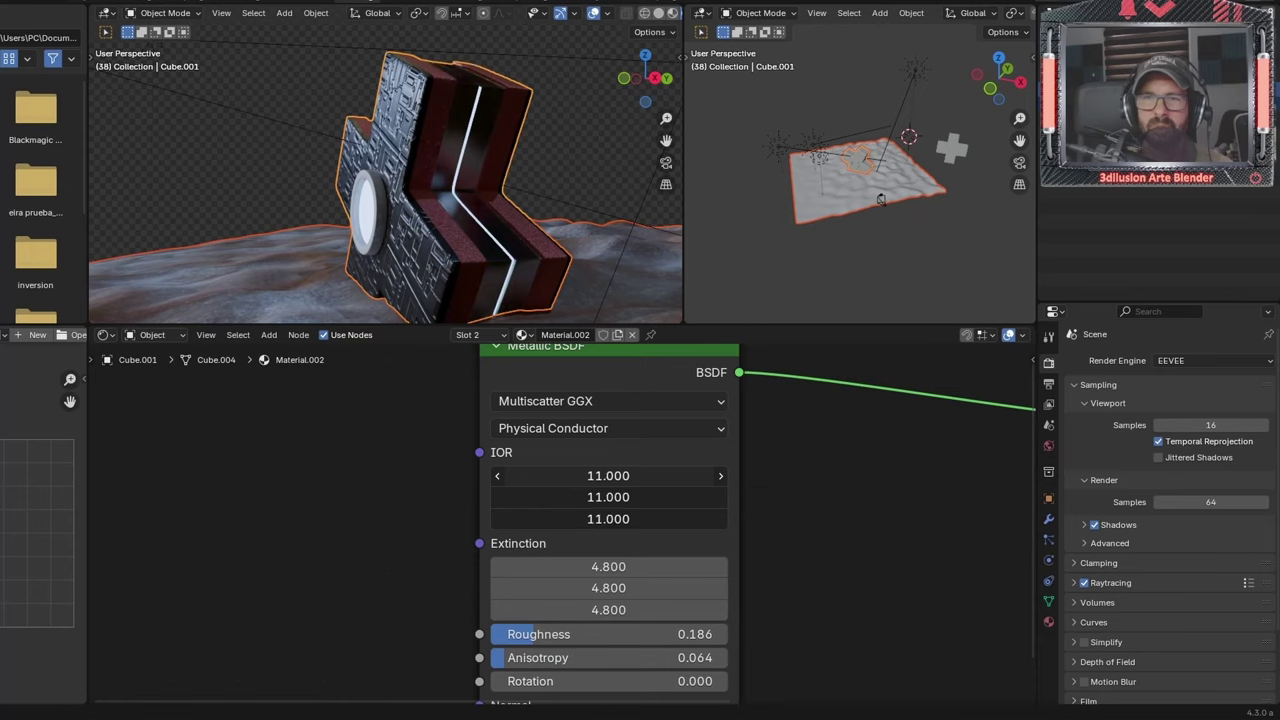
drag(608, 497, 560, 476)
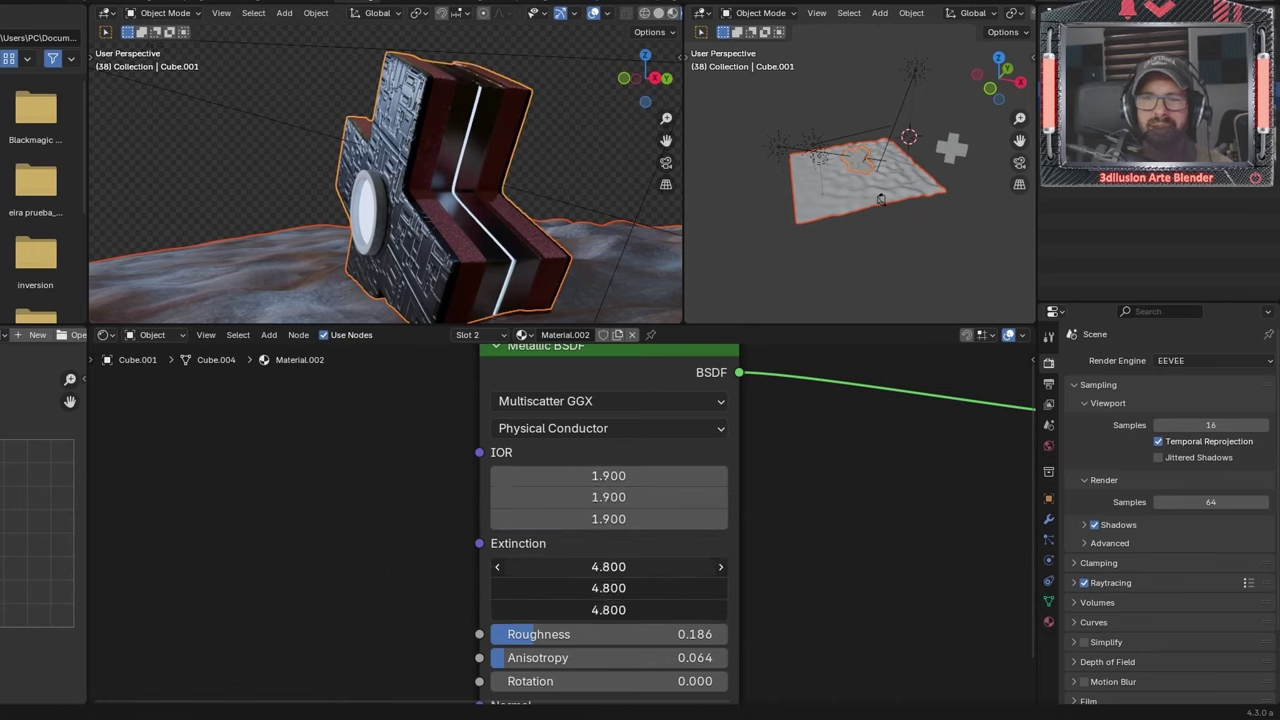
drag(608, 566, 608, 566)
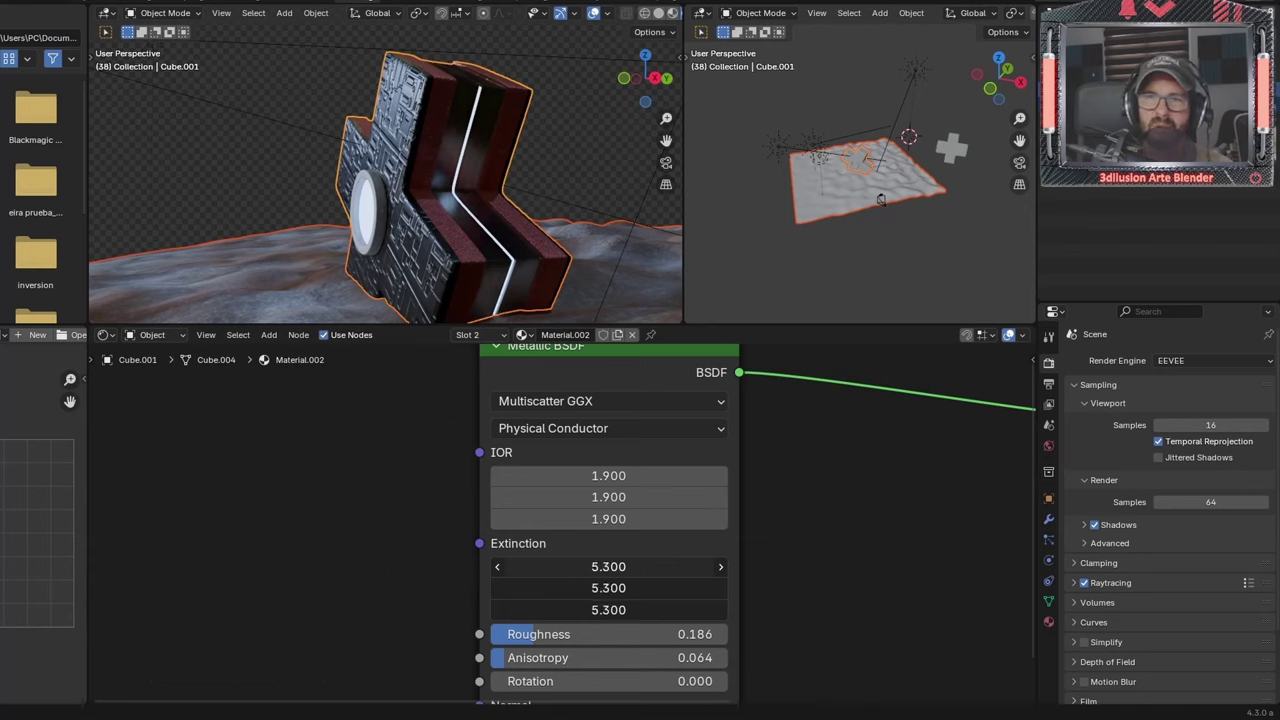
drag(608, 566, 608, 566)
drag(588, 479, 588, 519)
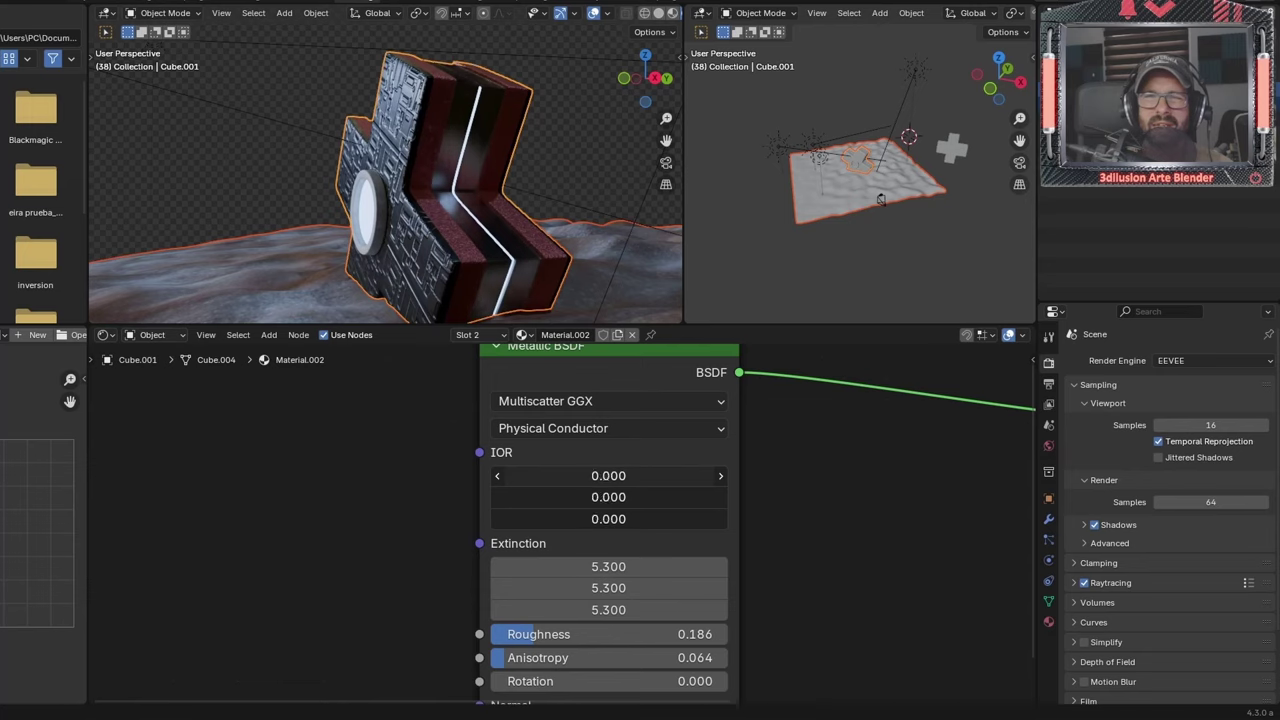
drag(608, 476, 560, 476)
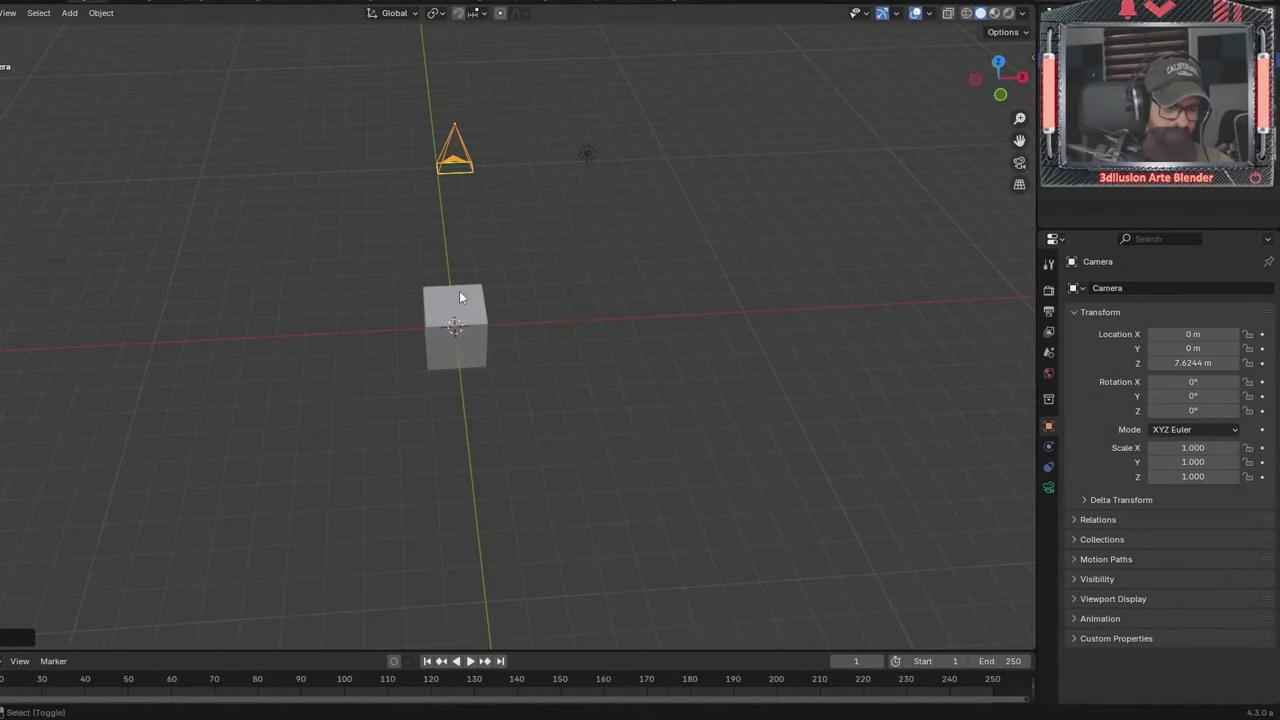
Snap the 3D cursor to the camera and add a Speaker object at that spot
key(shift+s)
click(450, 374)
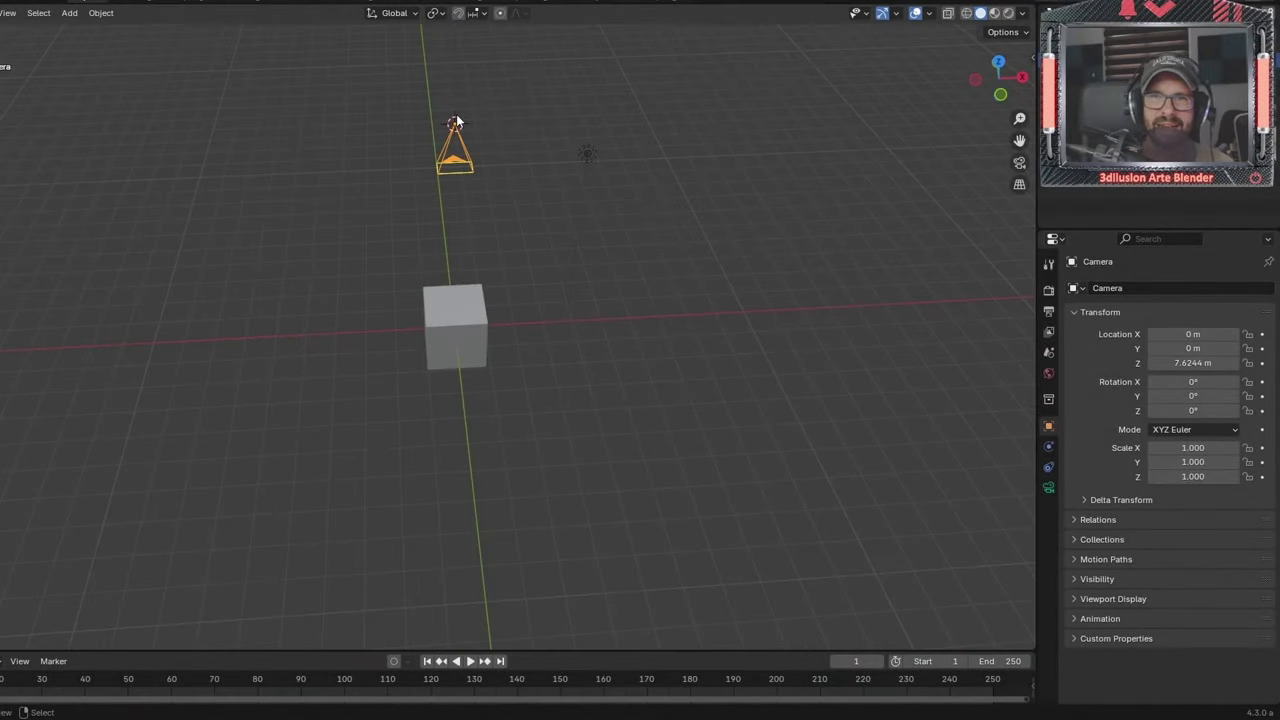
key(shift+a)
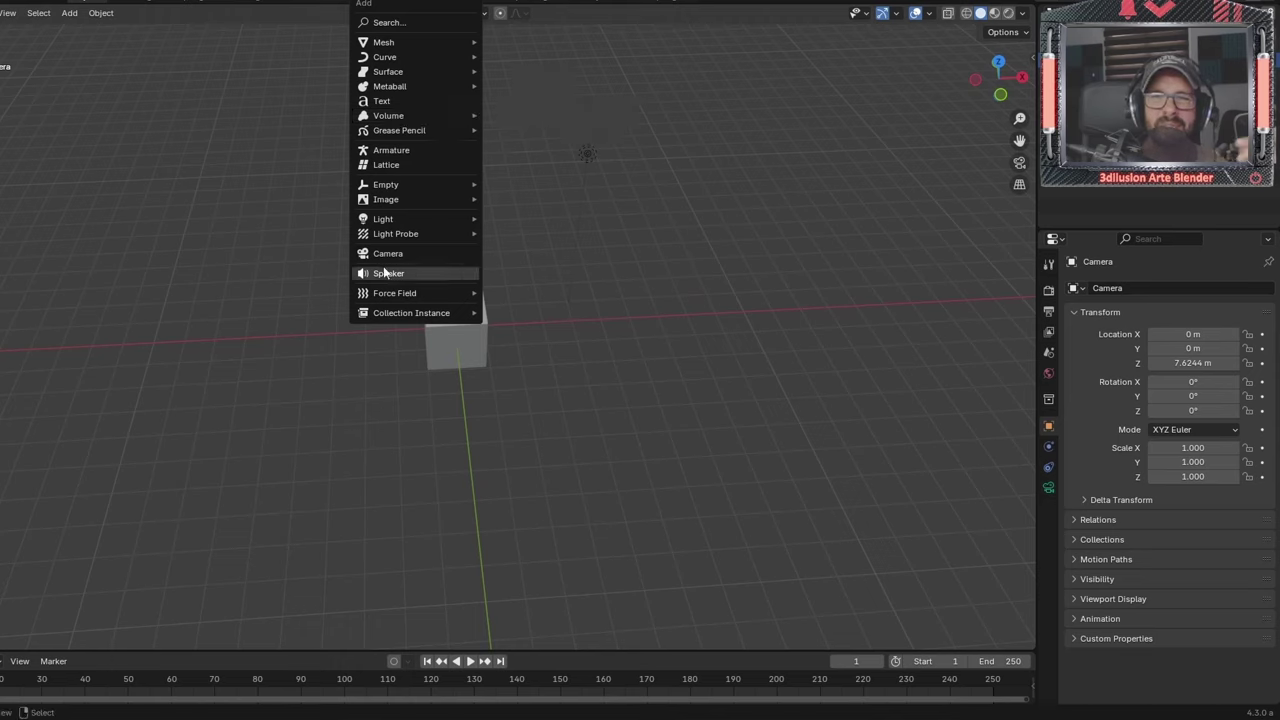
click(381, 274)
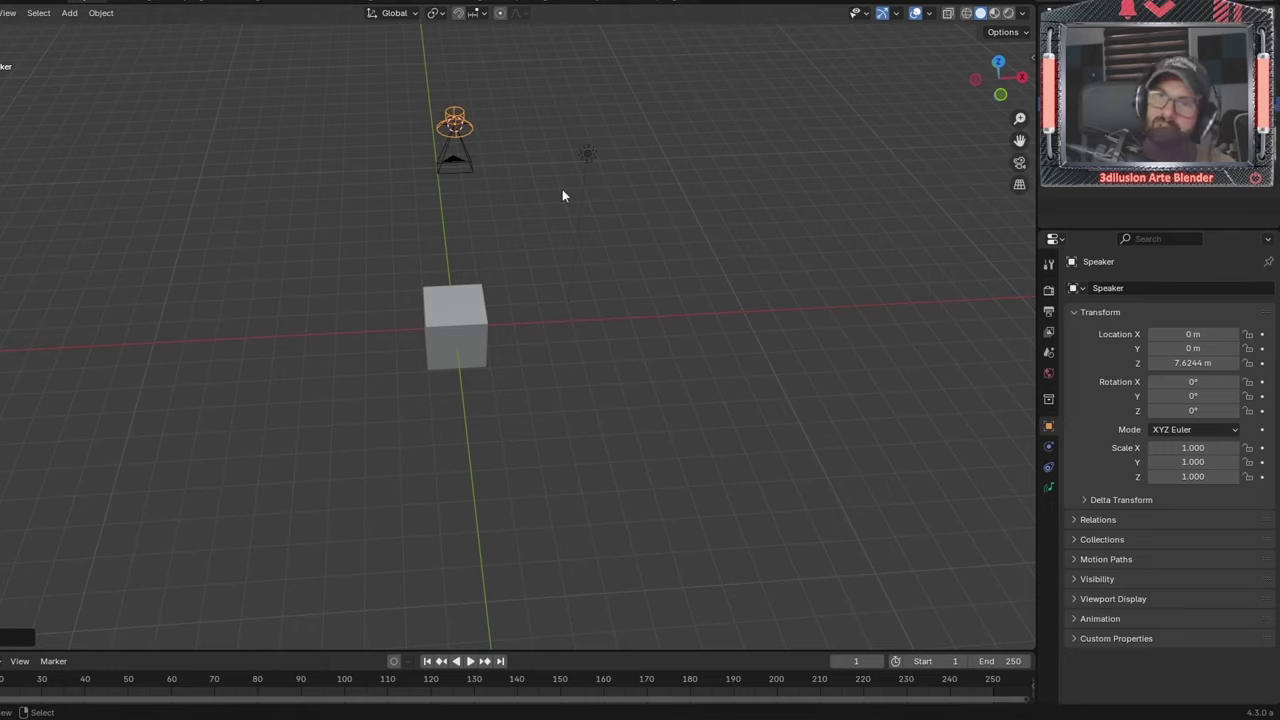
Load Slow Burn - Corbyn Kites.mp3 into the speaker, set volume 0.197, and play the animation
click(1049, 487)
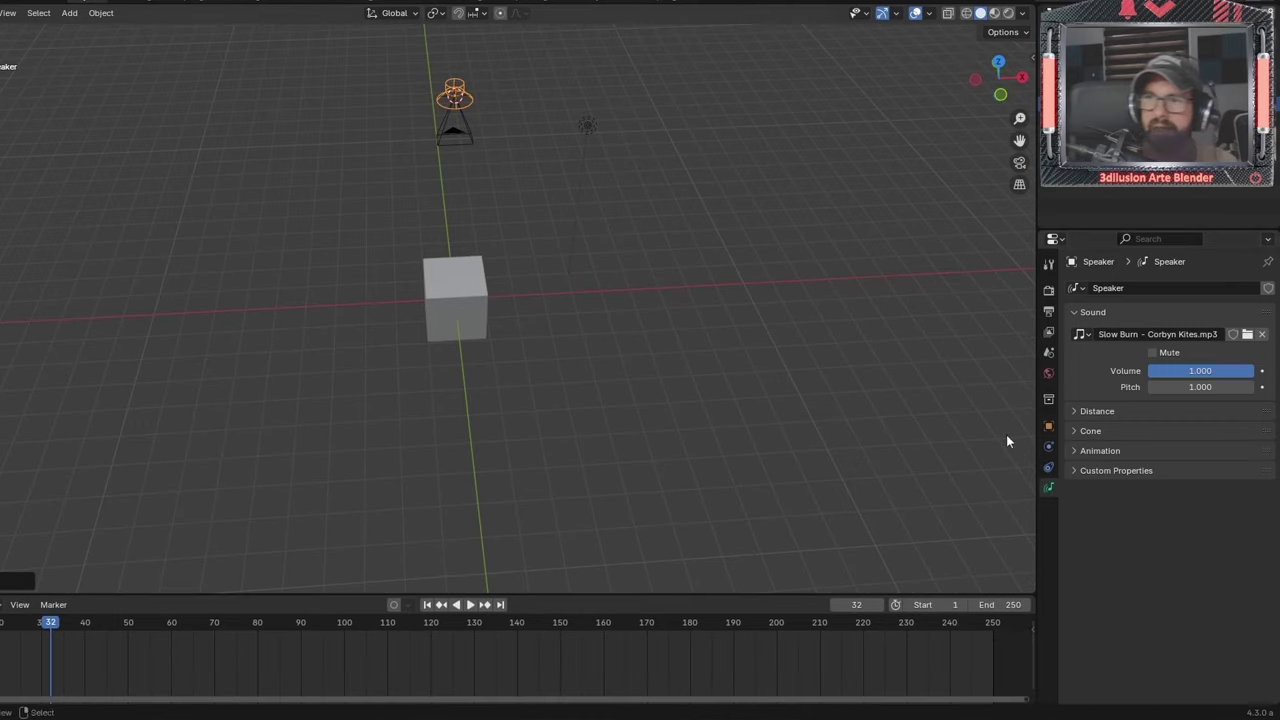
drag(1249, 372, 1205, 371)
click(1262, 334)
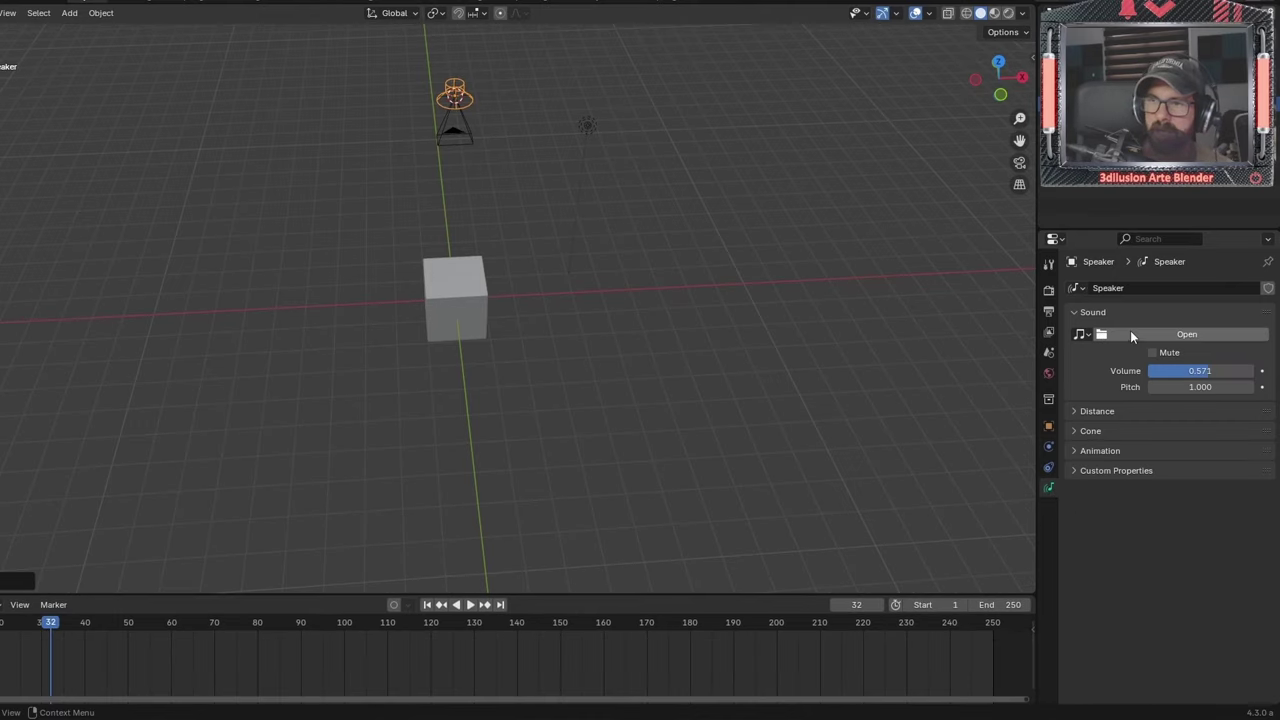
click(1130, 331)
double_click(576, 319)
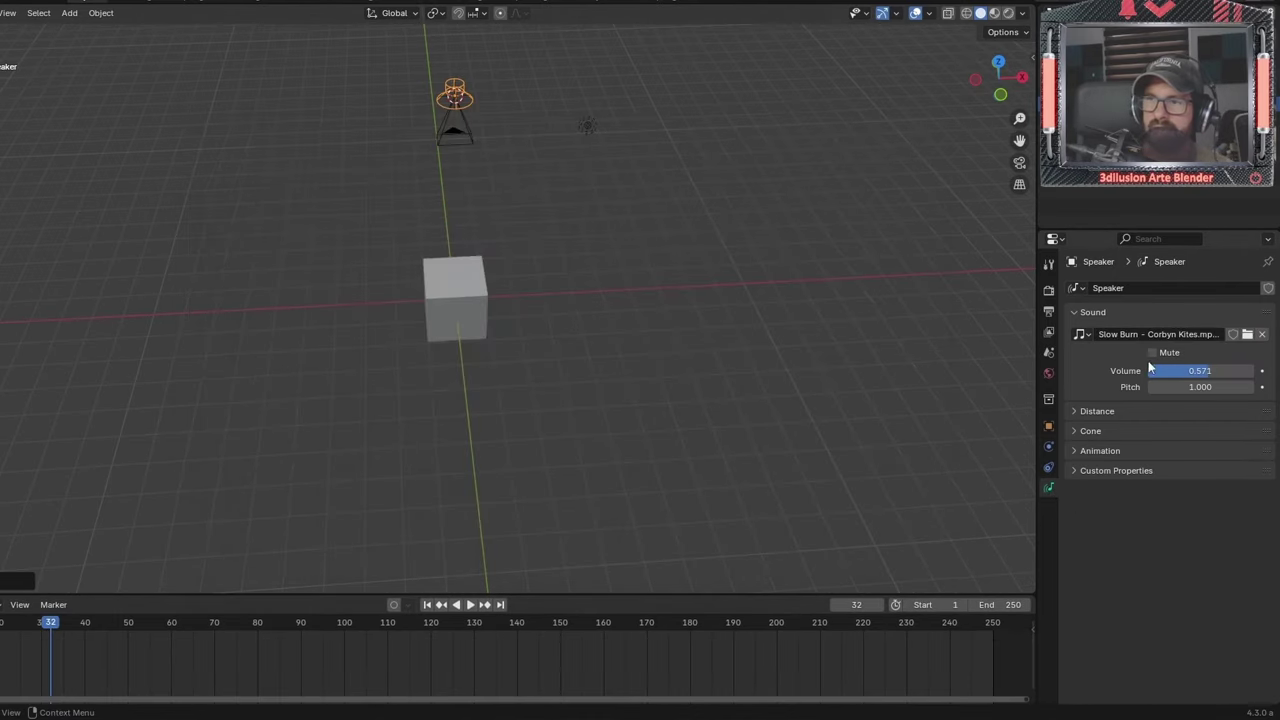
drag(1151, 370, 1176, 371)
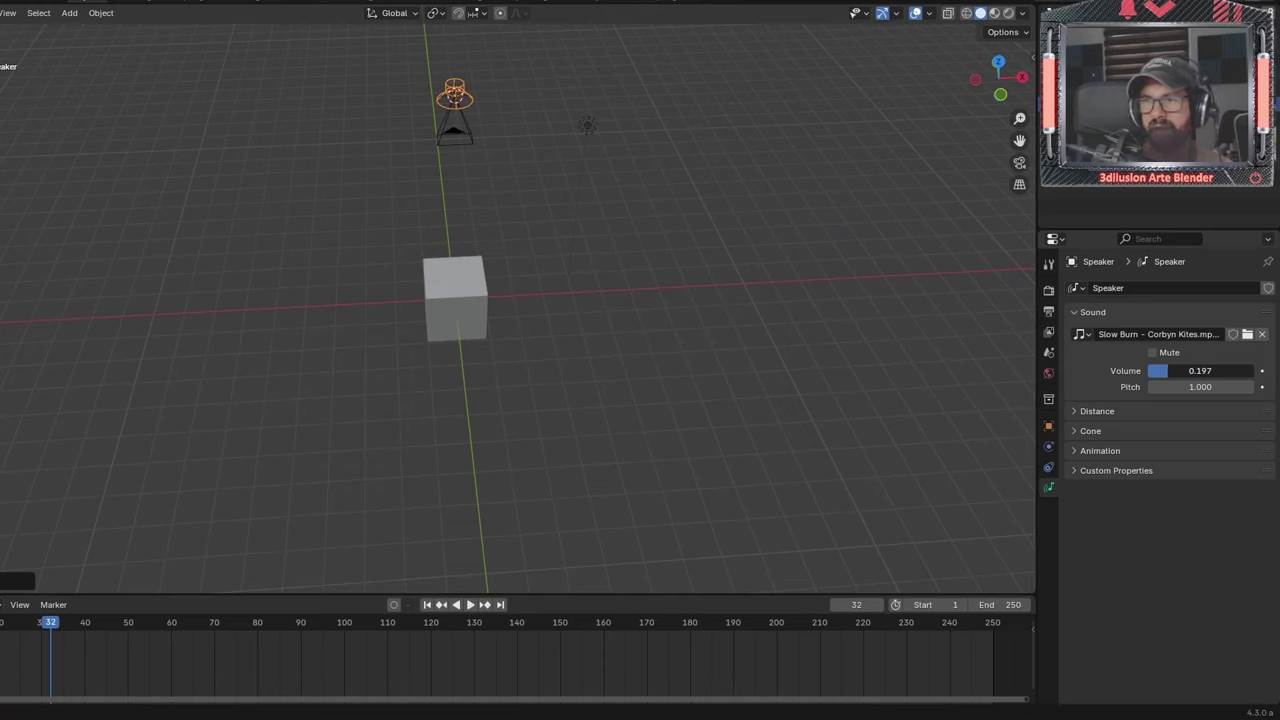
click(470, 604)
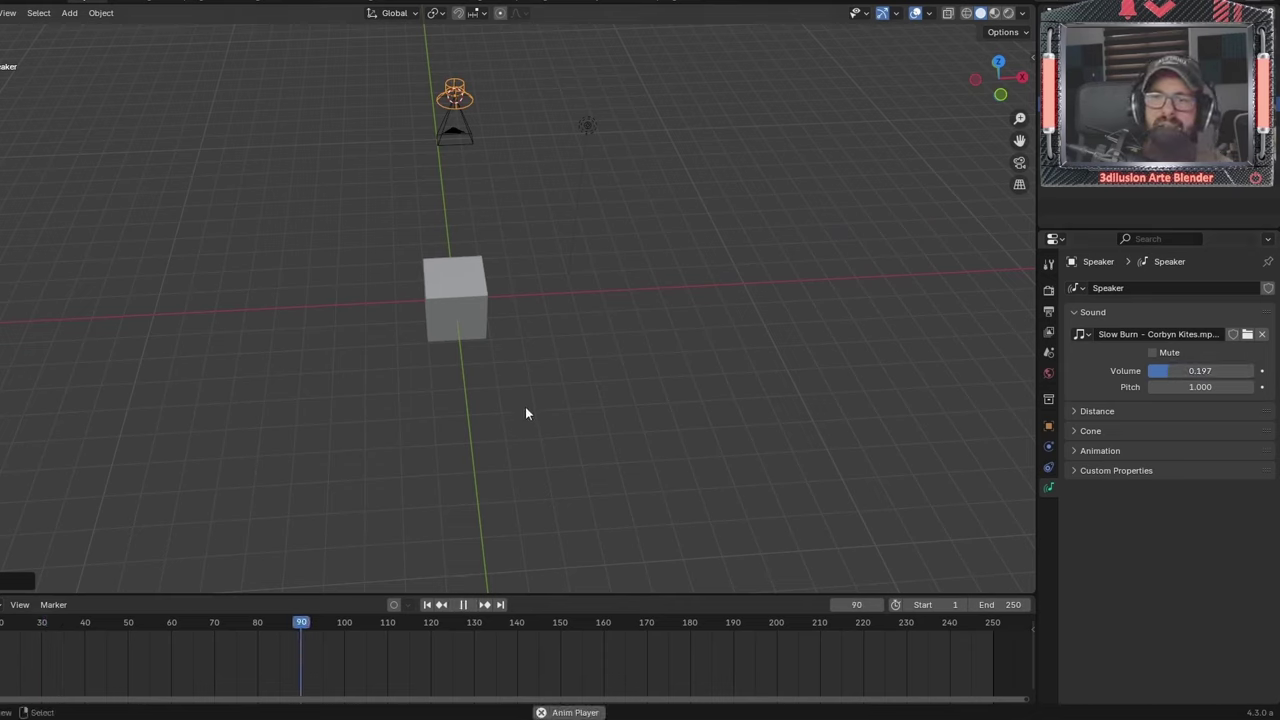
Move the speaker left along X with G X and replay from the first frame
click(470, 604)
key(g)
key(x)
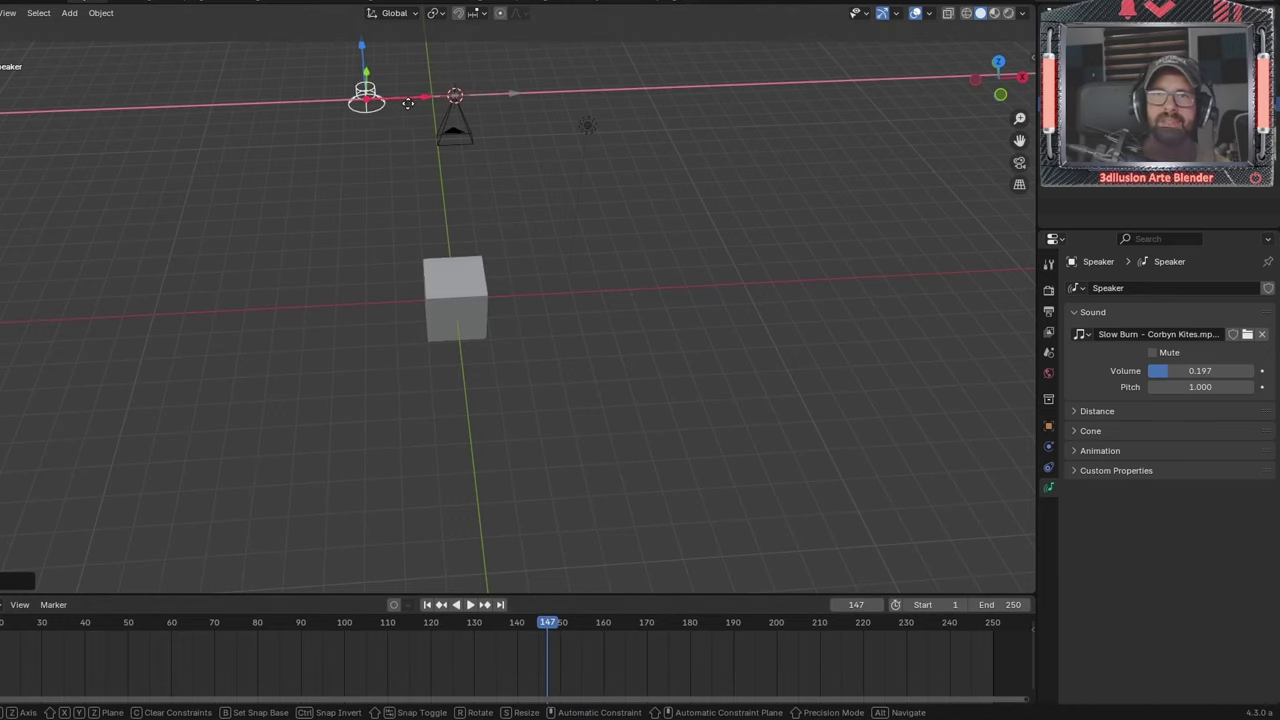
click(389, 110)
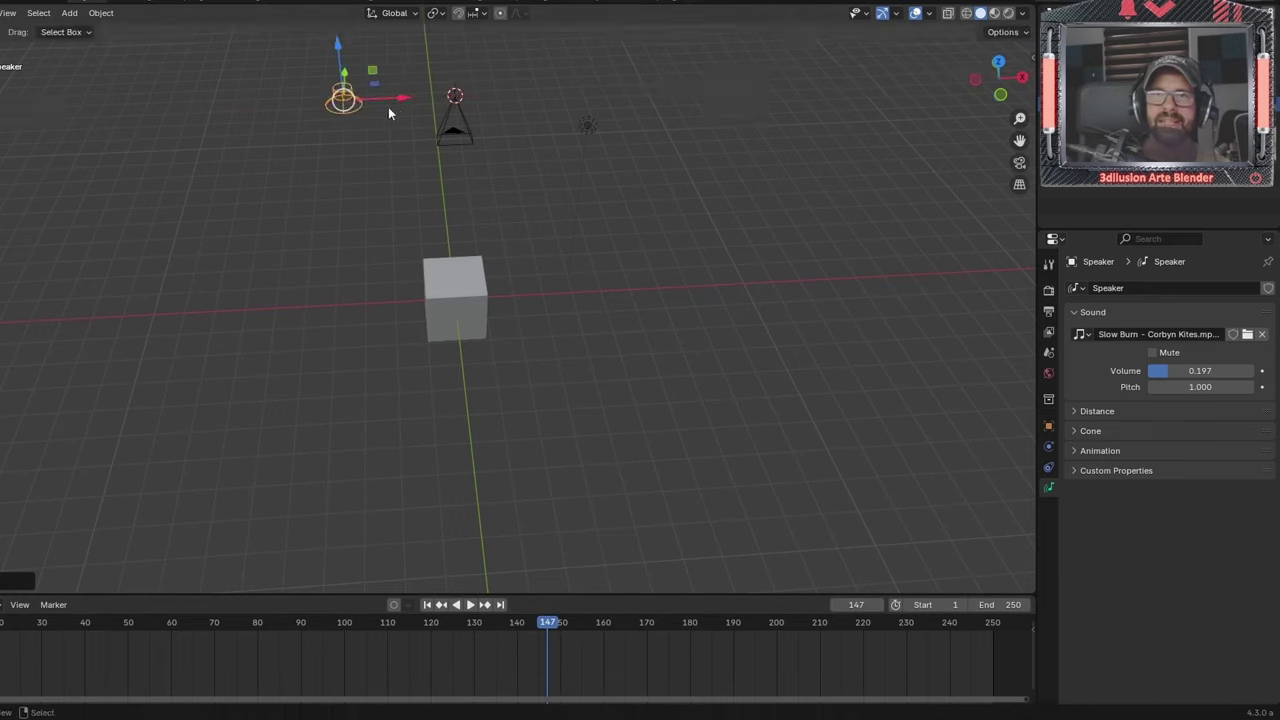
click(427, 604)
click(470, 604)
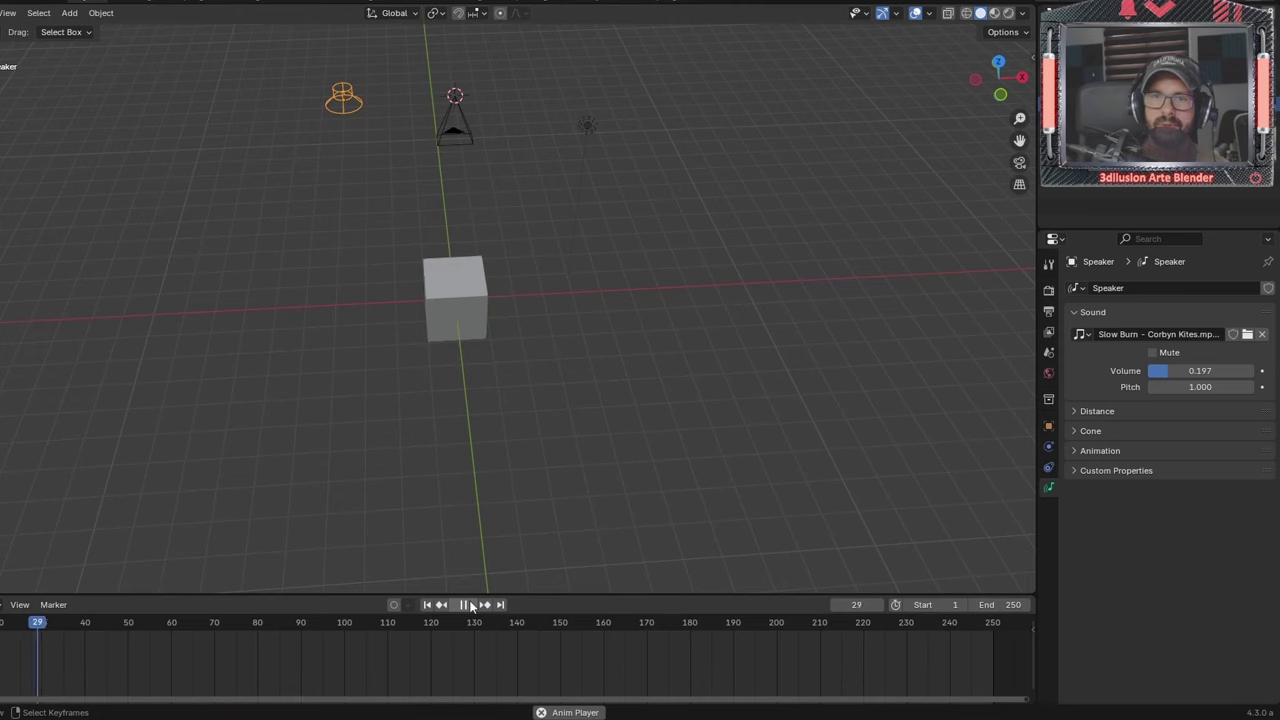
Drag the speaker right along the X axis, play it again, then select the camera
click(470, 604)
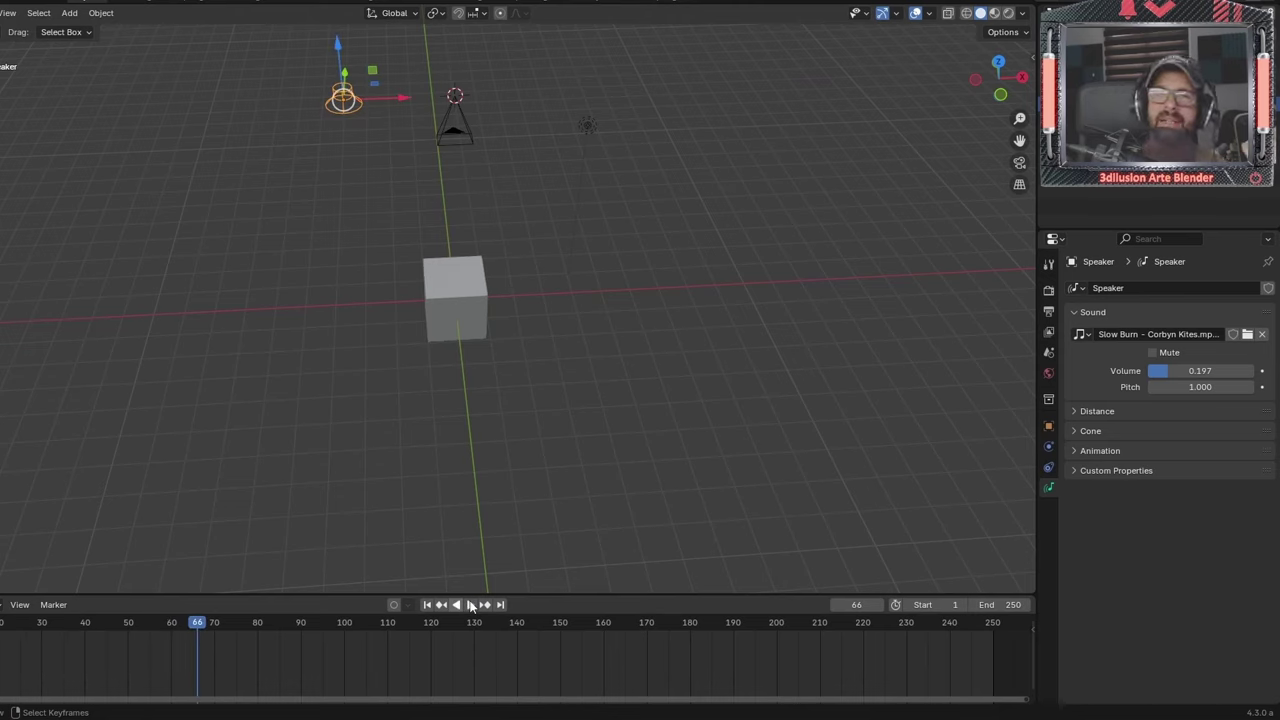
drag(404, 99, 608, 92)
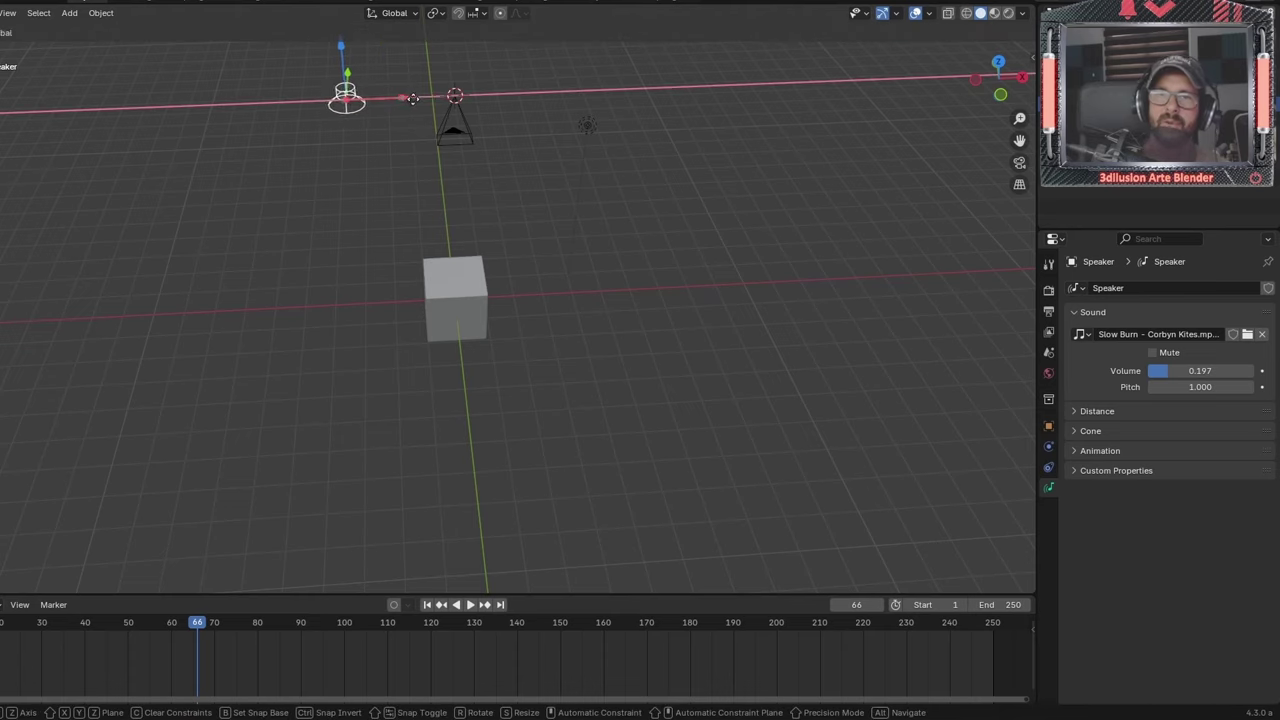
click(466, 604)
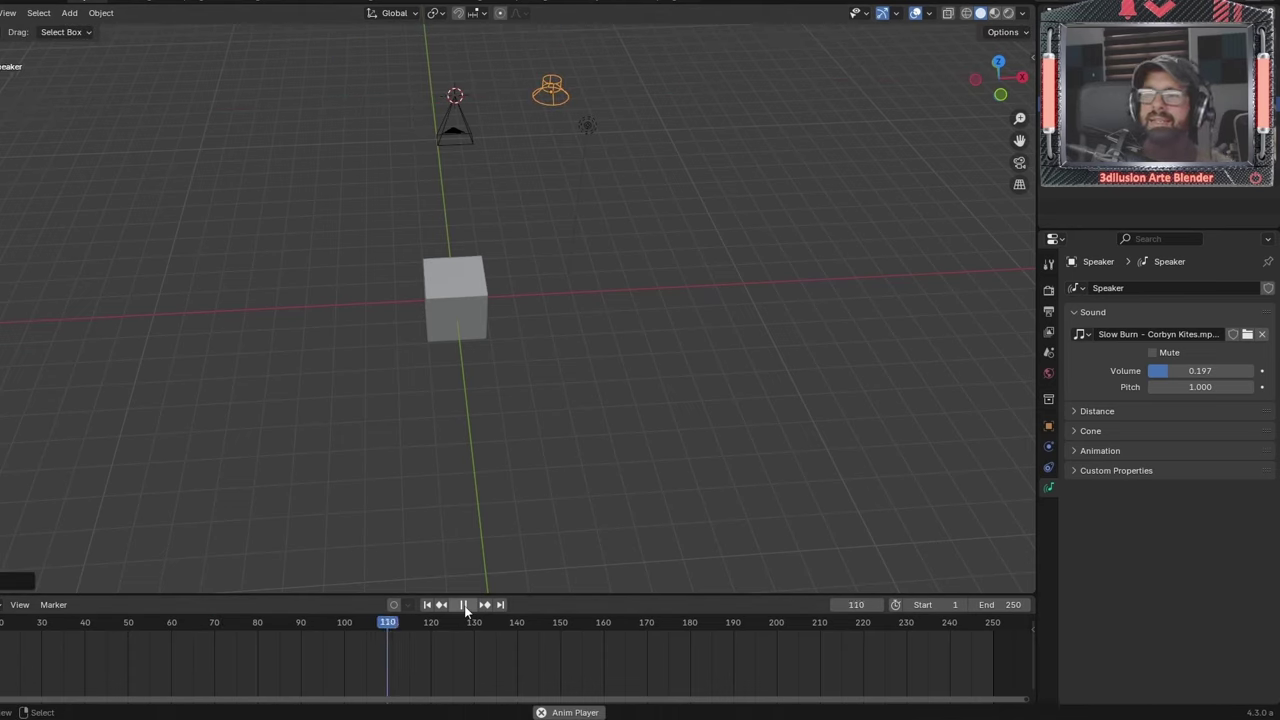
key(space)
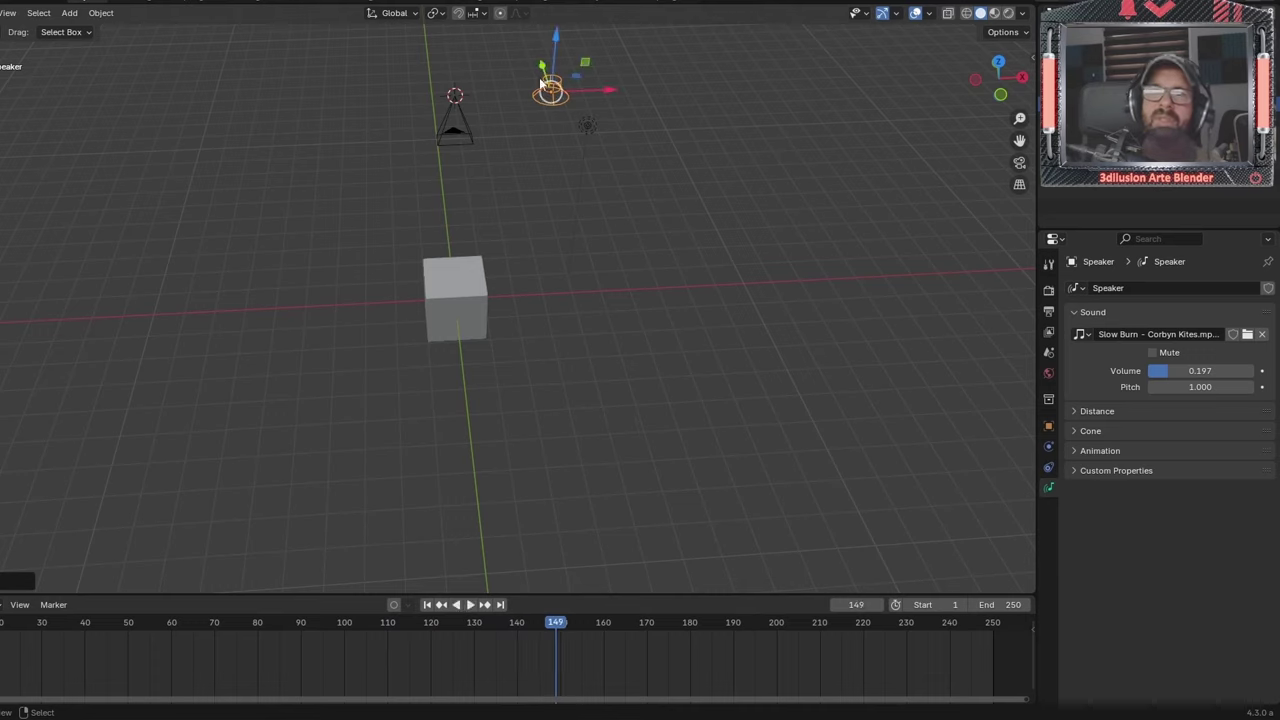
click(456, 112)
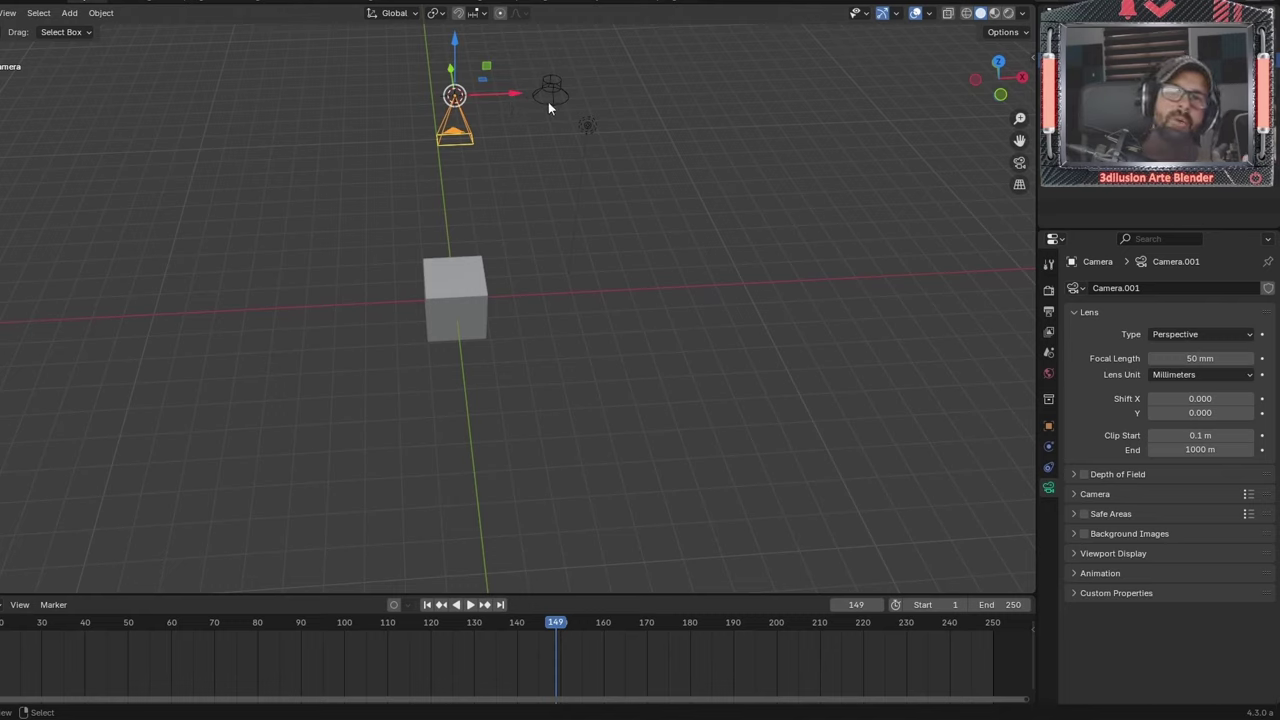
Drag the speaker down along Z next to the cube, then play and stop the animation
click(548, 101)
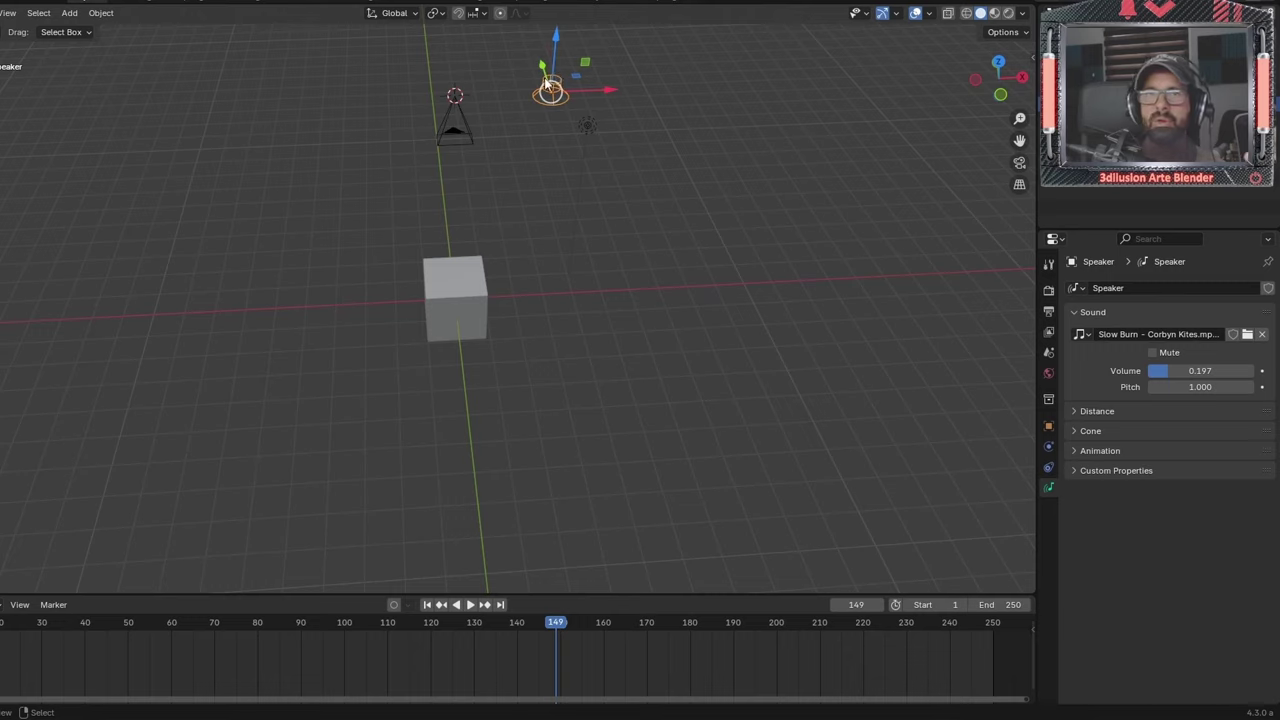
drag(556, 50, 540, 215)
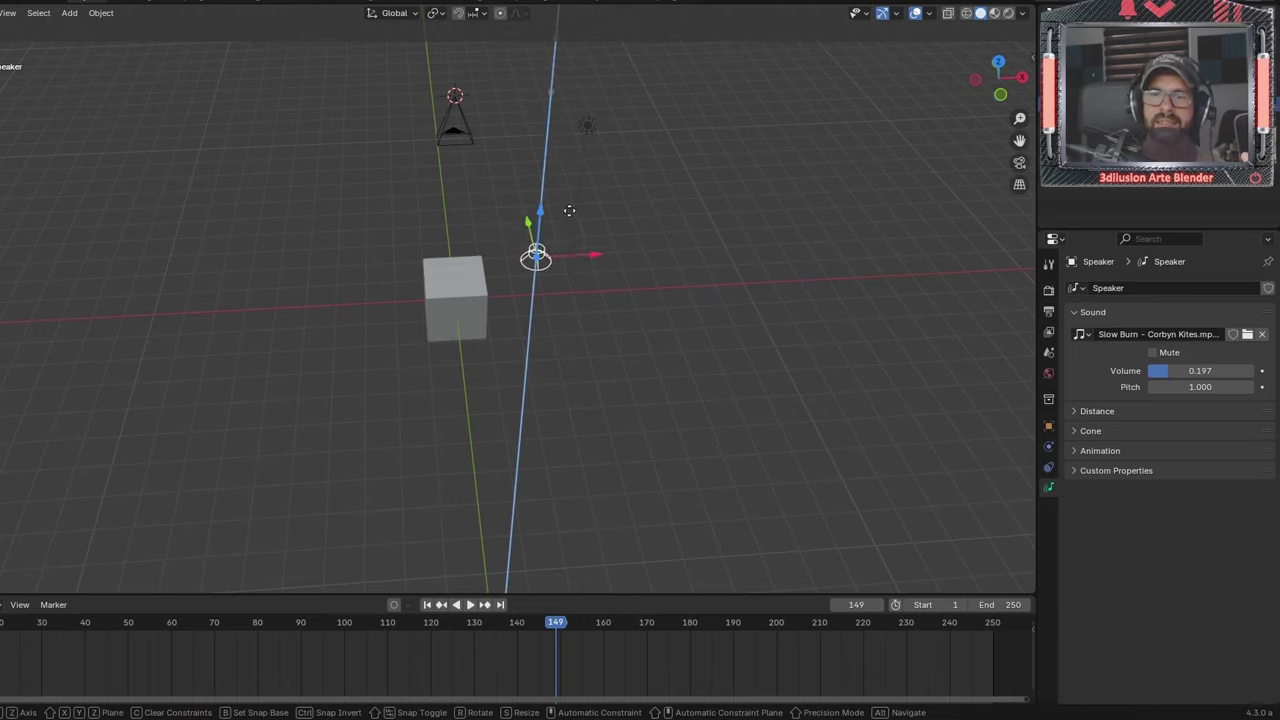
click(471, 605)
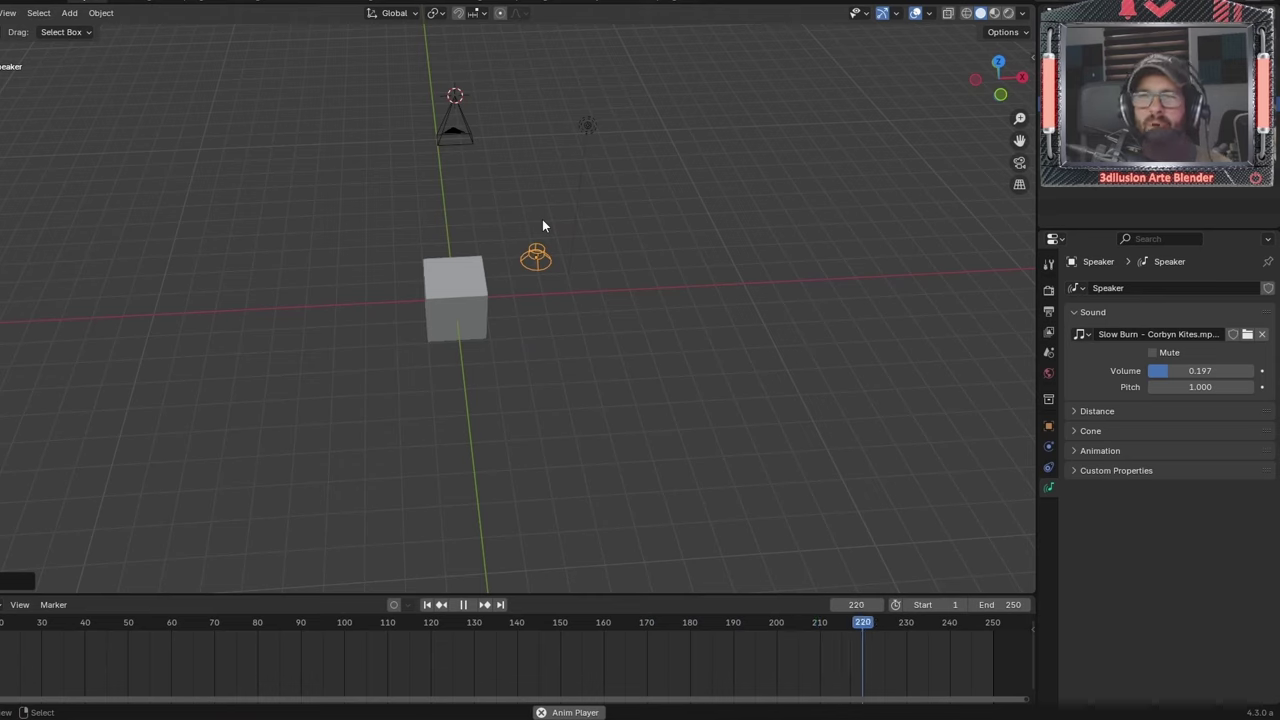
key(space)
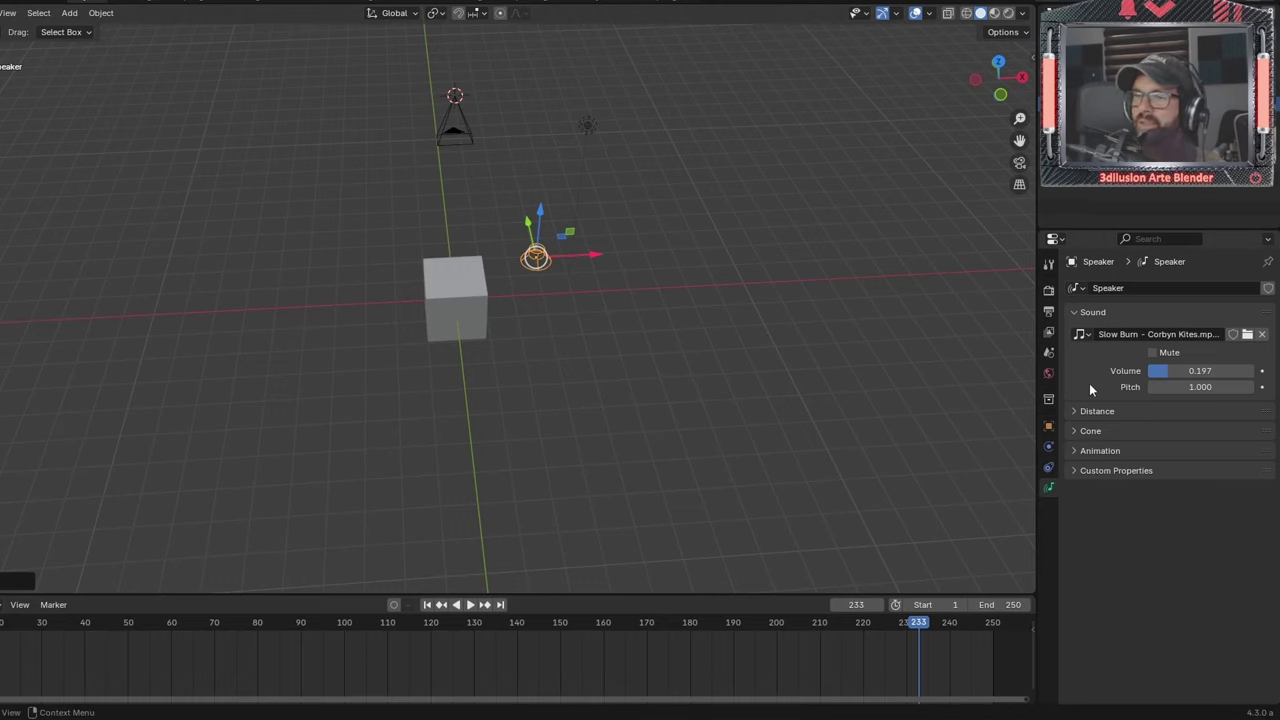
Set the speaker's pitch to 0.500 and play the animation to hear it
mouse_move(1172, 389)
mouse_down()
mouse_move(1160, 389)
mouse_move(1200, 387)
mouse_up()
key(space)
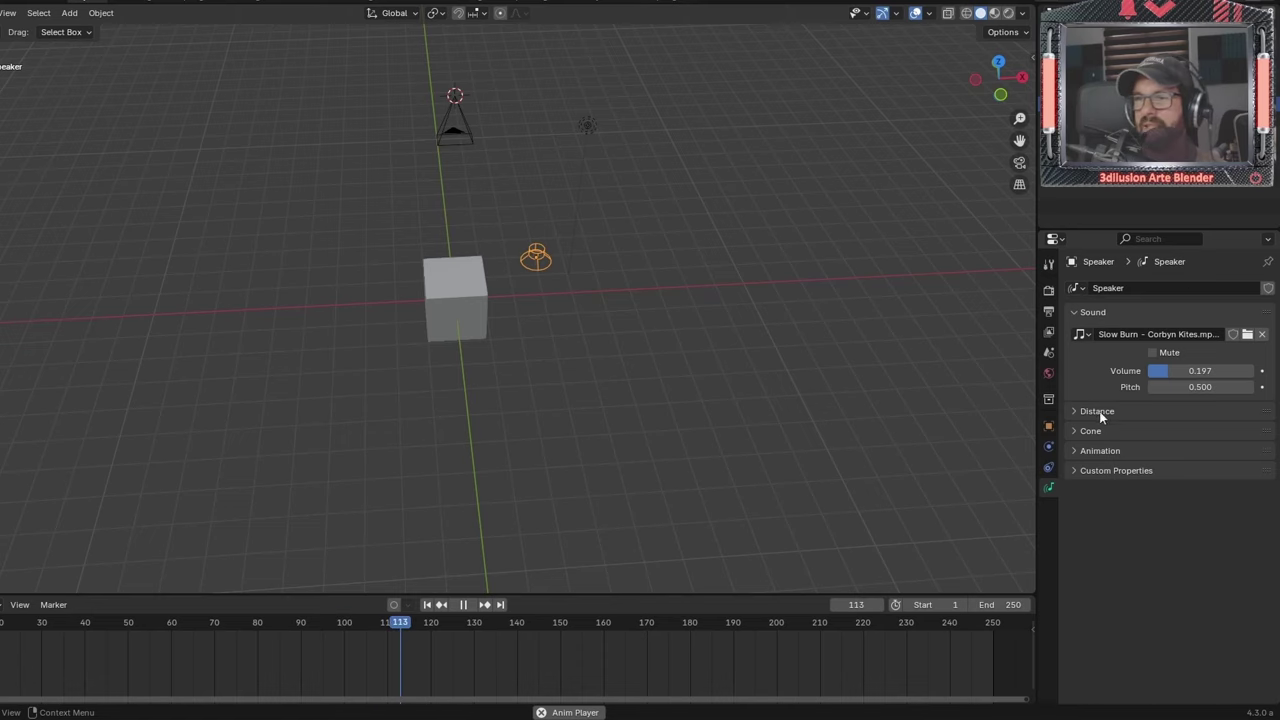
key(space)
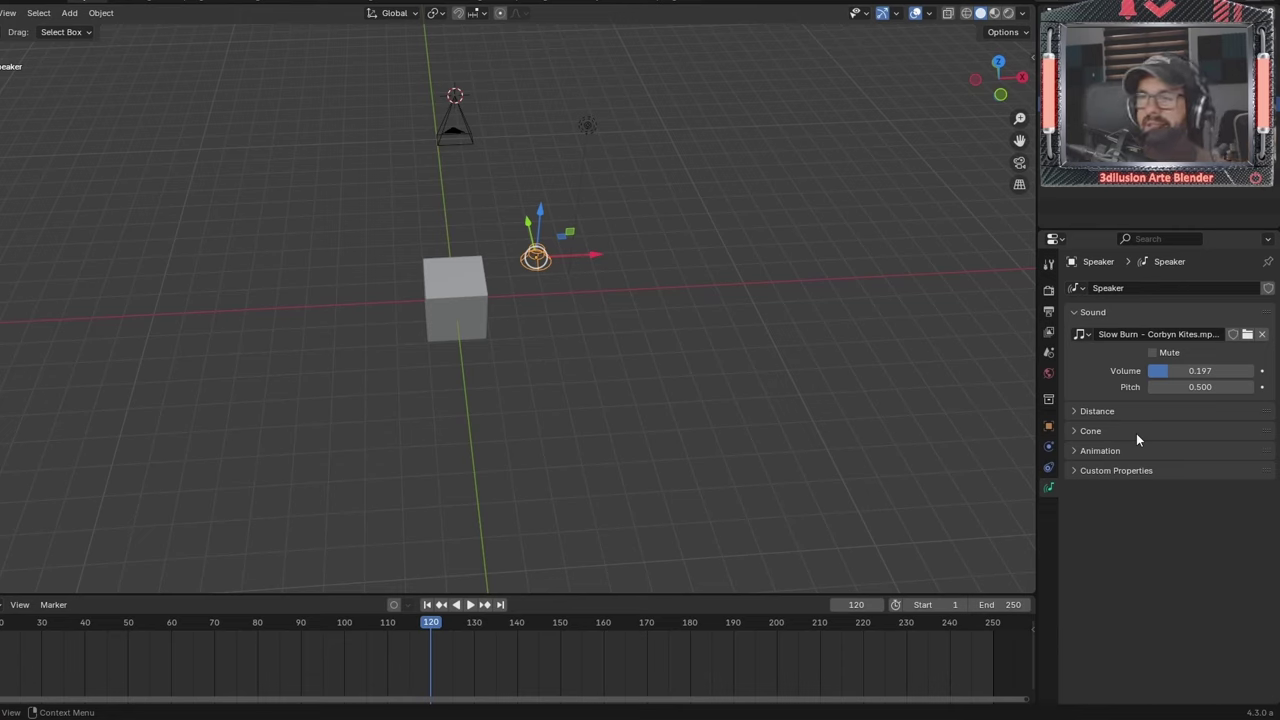
Expand the speaker's Distance panel, briefly view the Cone panel, and expand Animation
click(1116, 410)
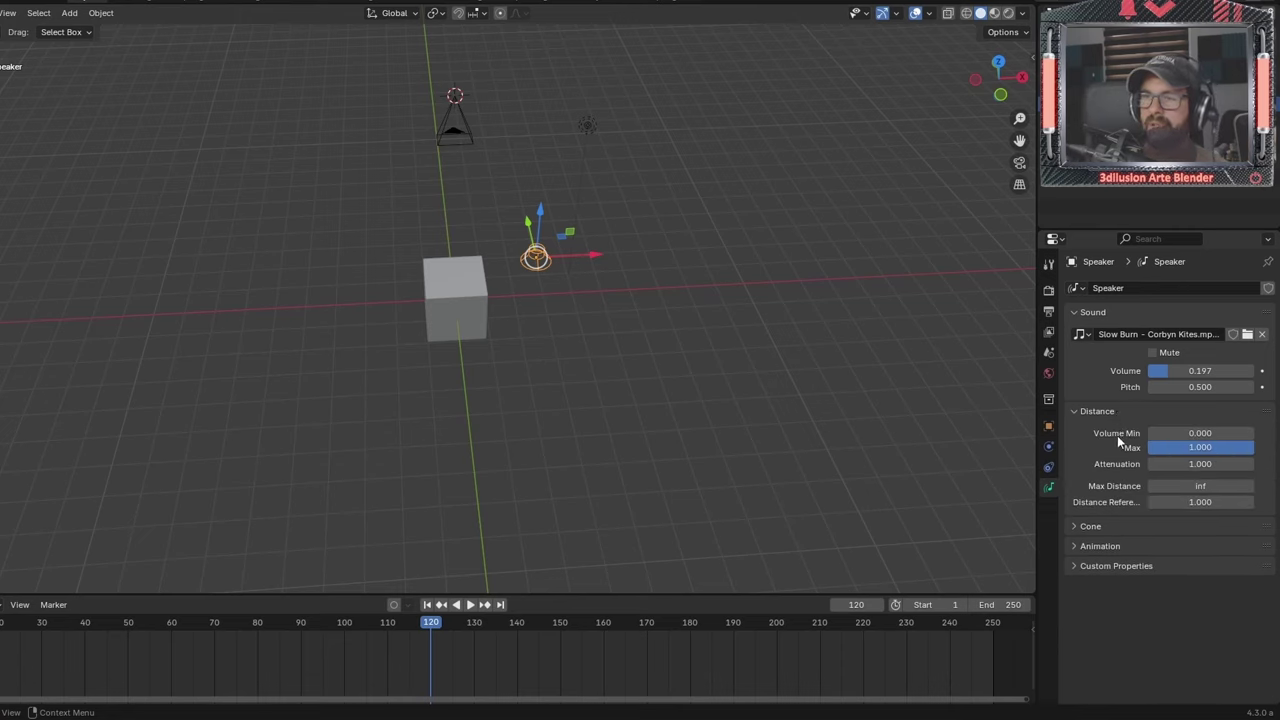
click(1110, 528)
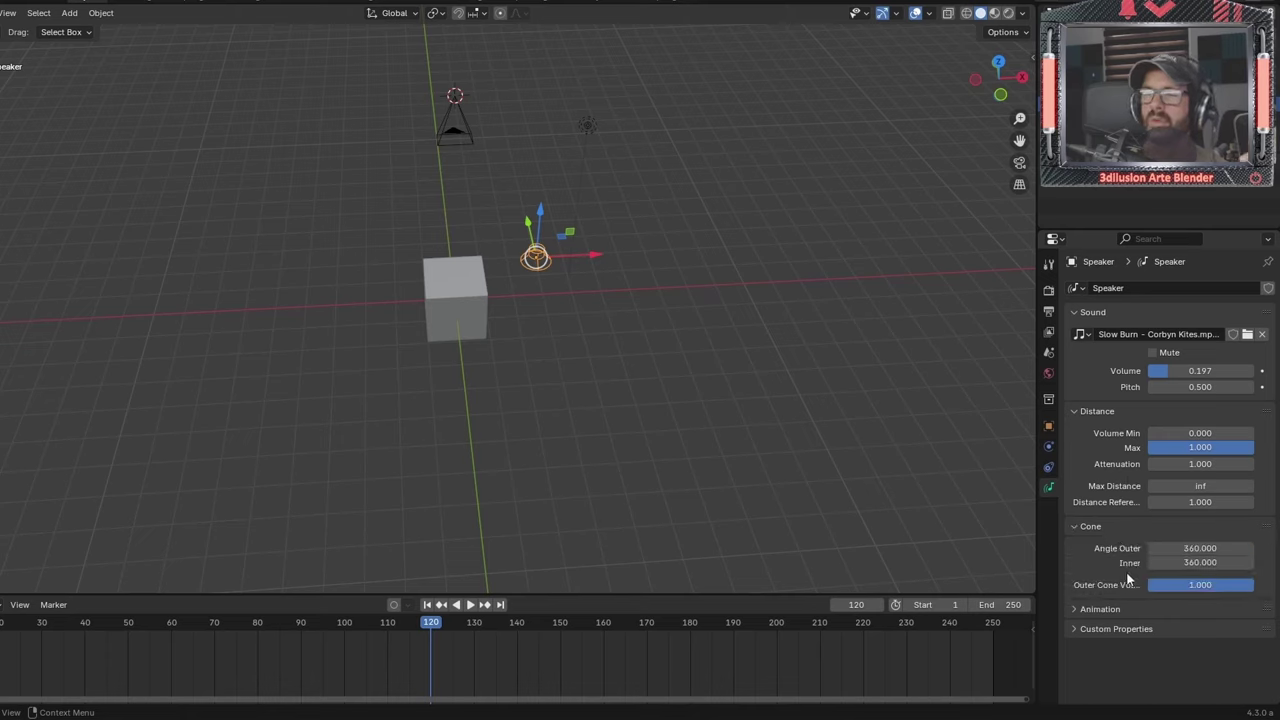
click(1100, 526)
click(1115, 547)
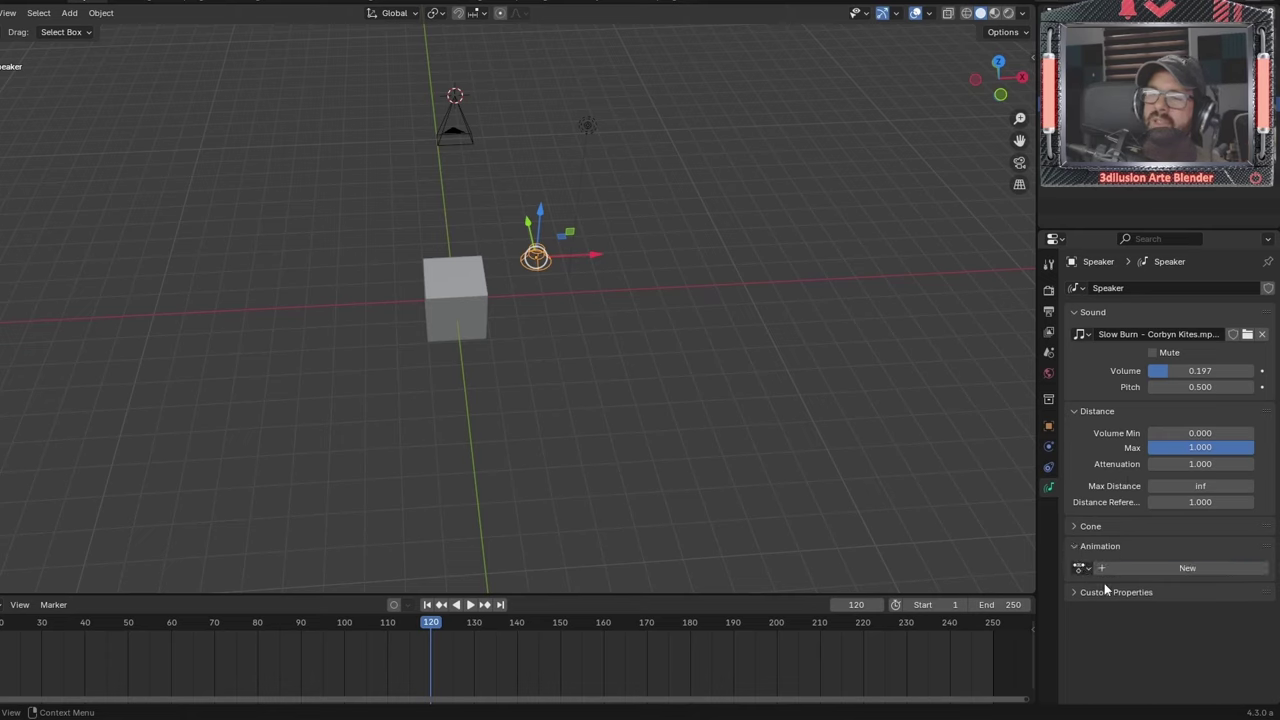